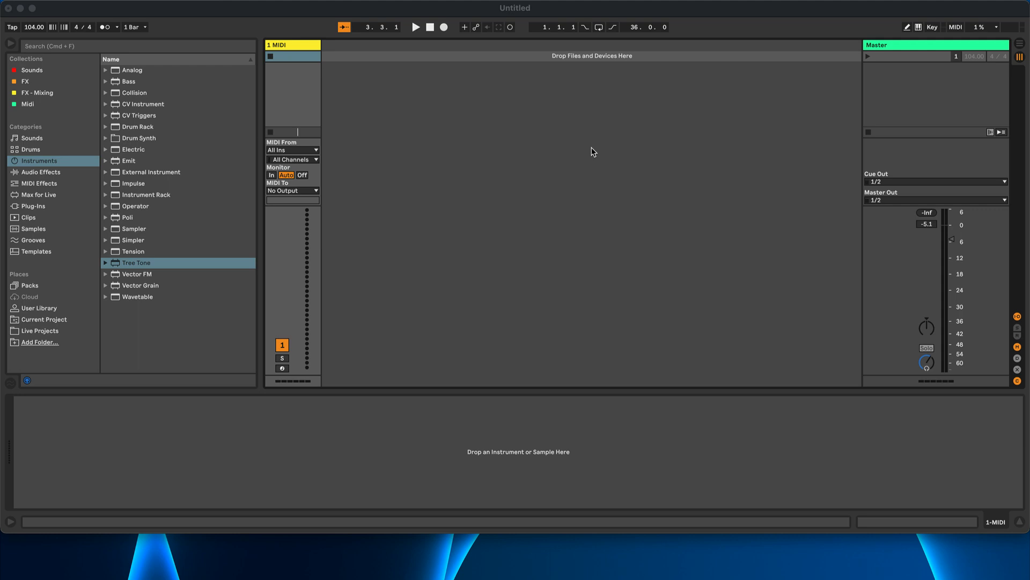
- Load the Analog instrument onto the first MIDI track
left_click(459, 145)
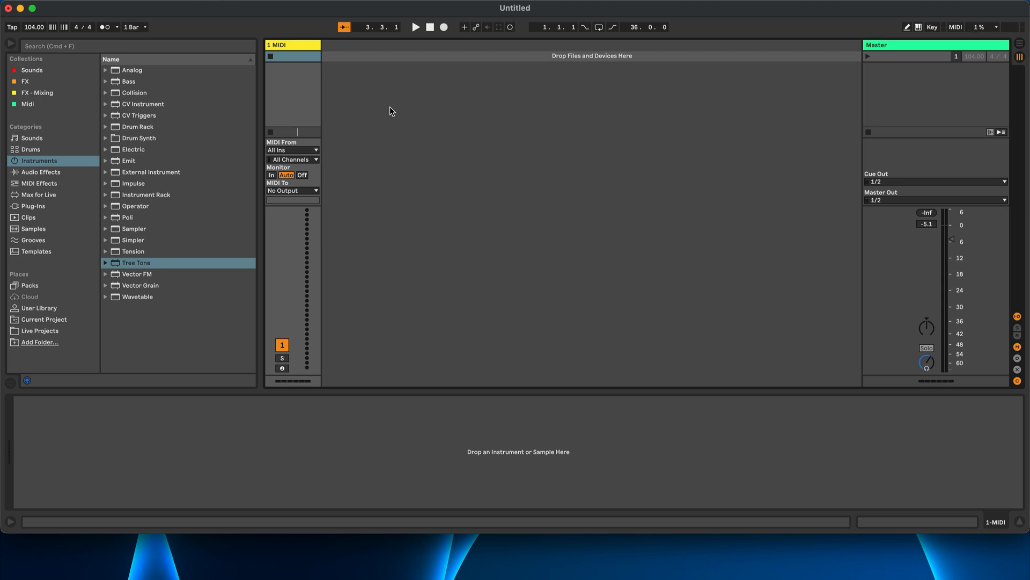
left_click(365, 109)
left_click(287, 45)
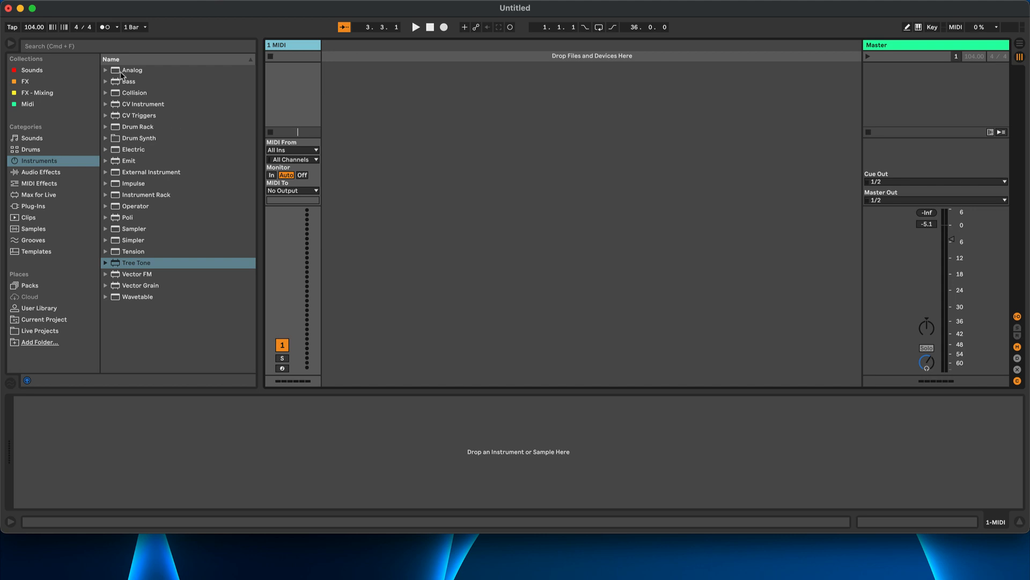
left_click_drag(124, 73, 282, 91)
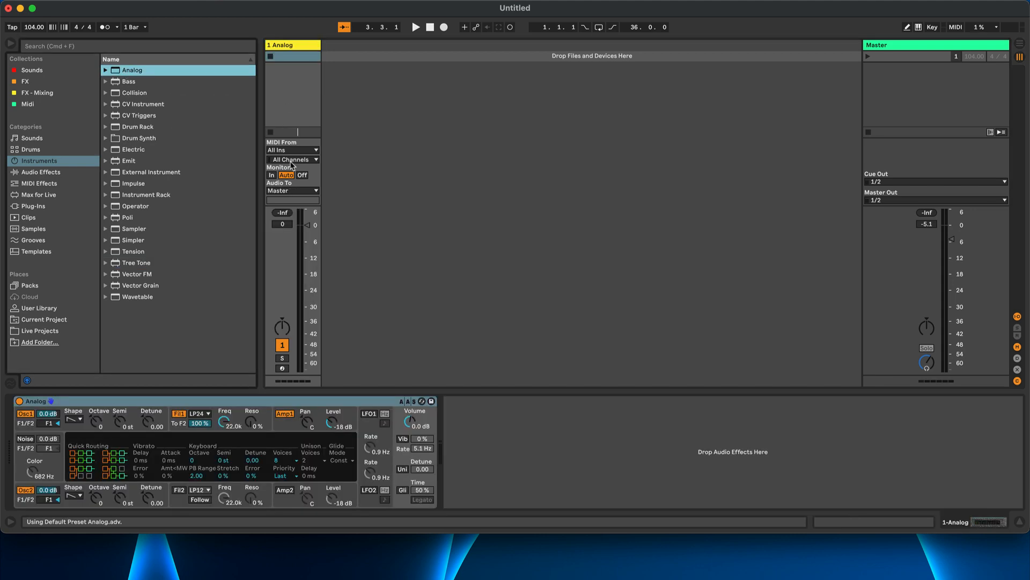
left_click(381, 250)
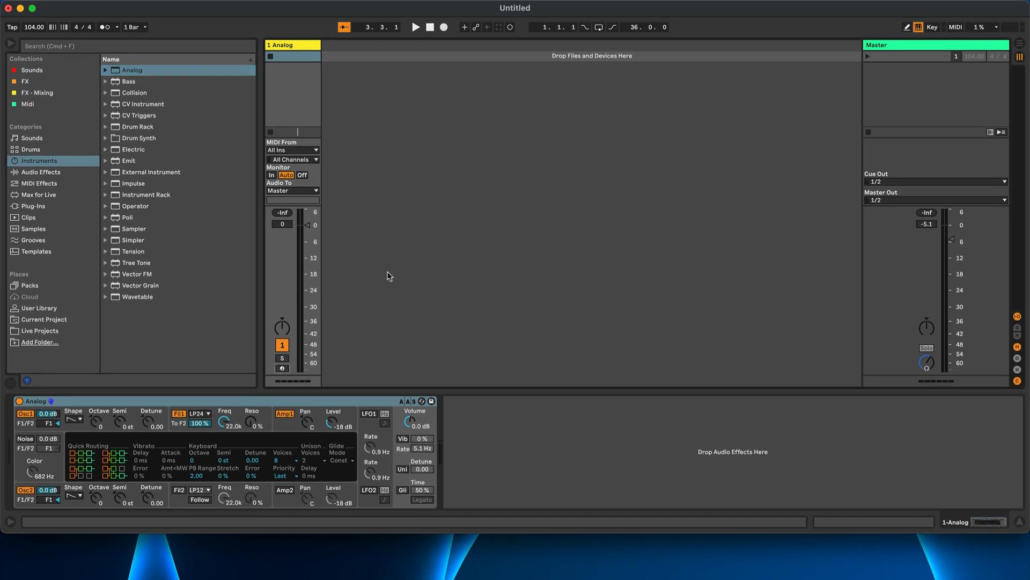
- Arm the Analog track for recording and audition the default sound with a few computer-keyboard notes
left_click(283, 369)
key("a")
key("a")
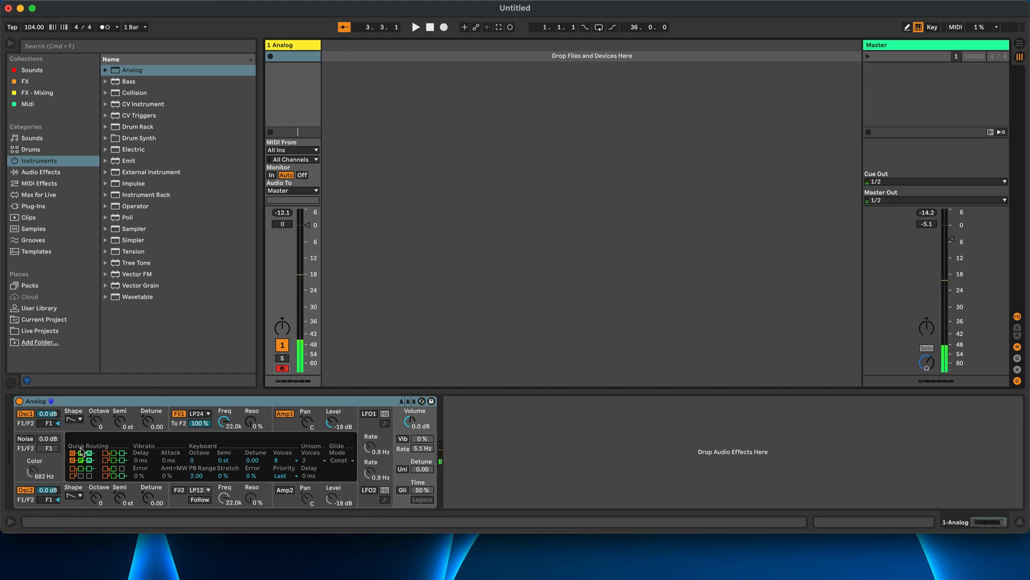
- Lower the Amp 1 envelope sustain to 0.00 in Analog and audition a note
left_click(284, 424)
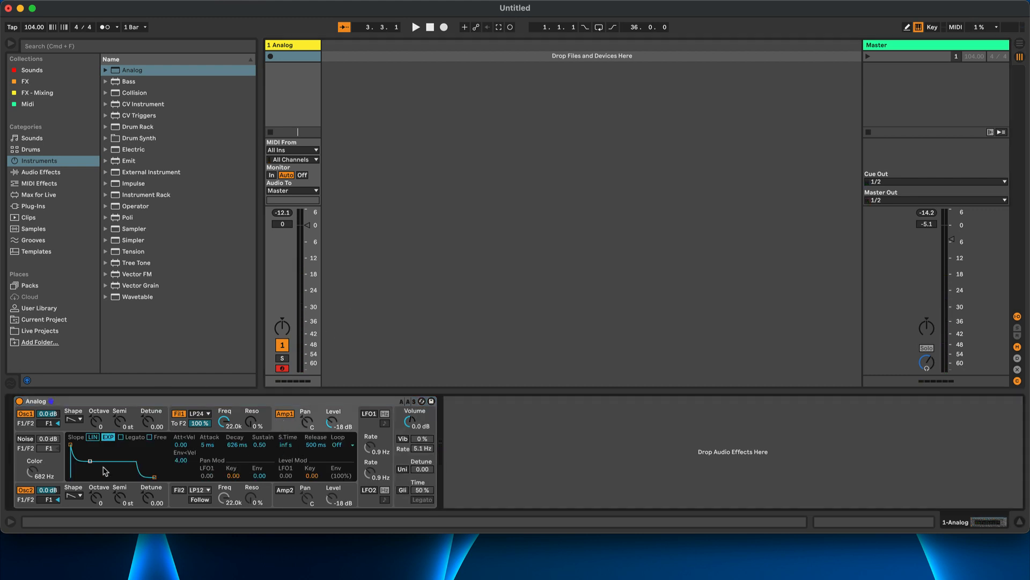
left_click_drag(90, 462, 91, 477)
key("a")
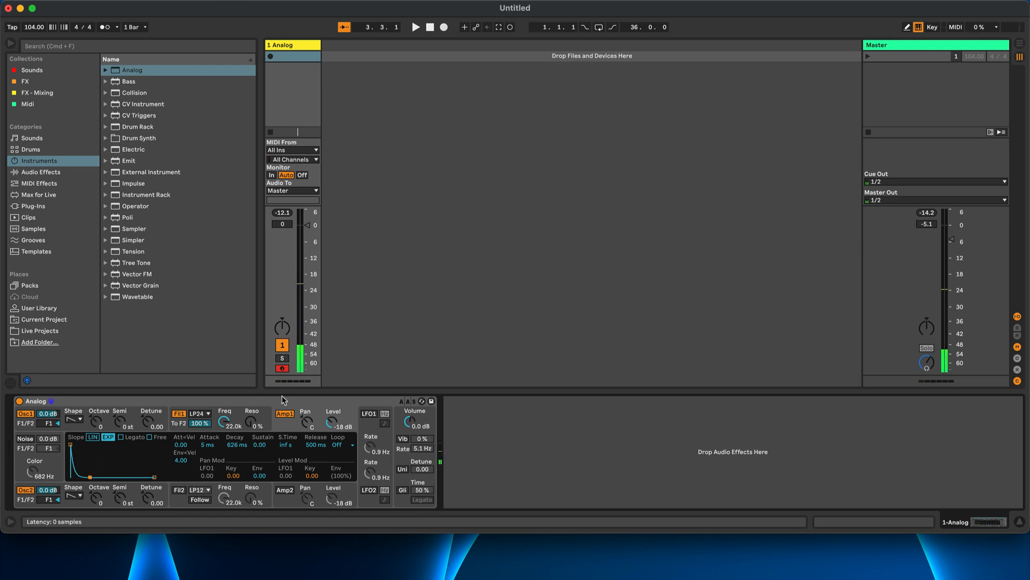
- Lower the Filter 1 envelope sustain to 0.00 and the filter frequency to 30 in Analog
left_click(244, 417)
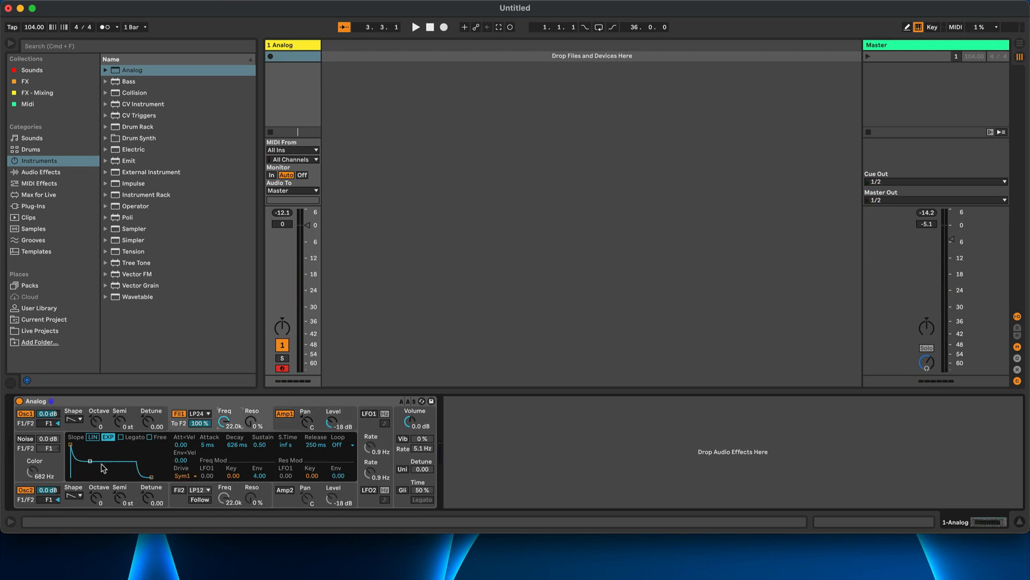
left_click_drag(91, 461, 91, 477)
left_click_drag(224, 422, 224, 438)
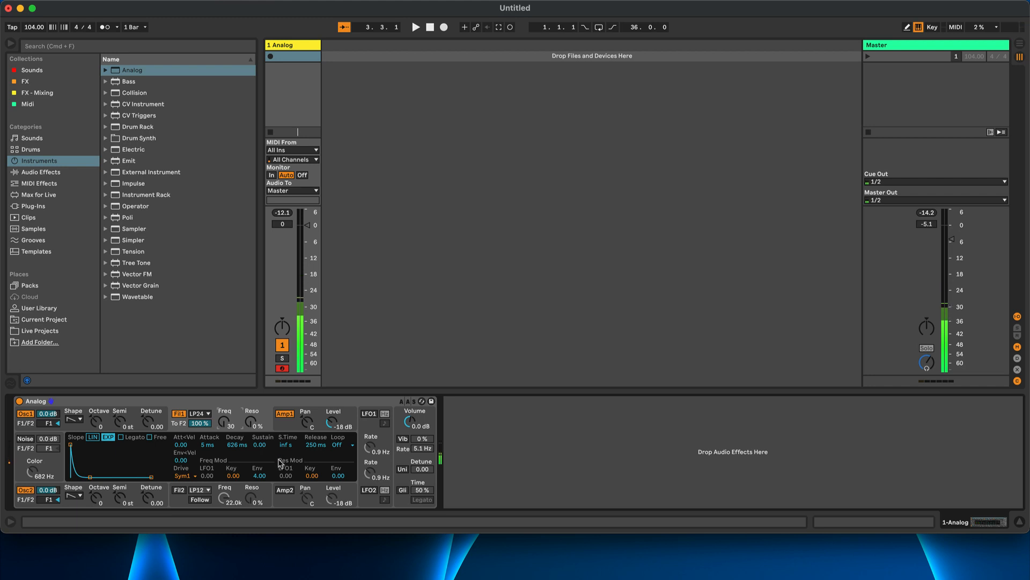
- Raise Filter 1's envelope frequency modulation to 8.59
left_click(257, 476)
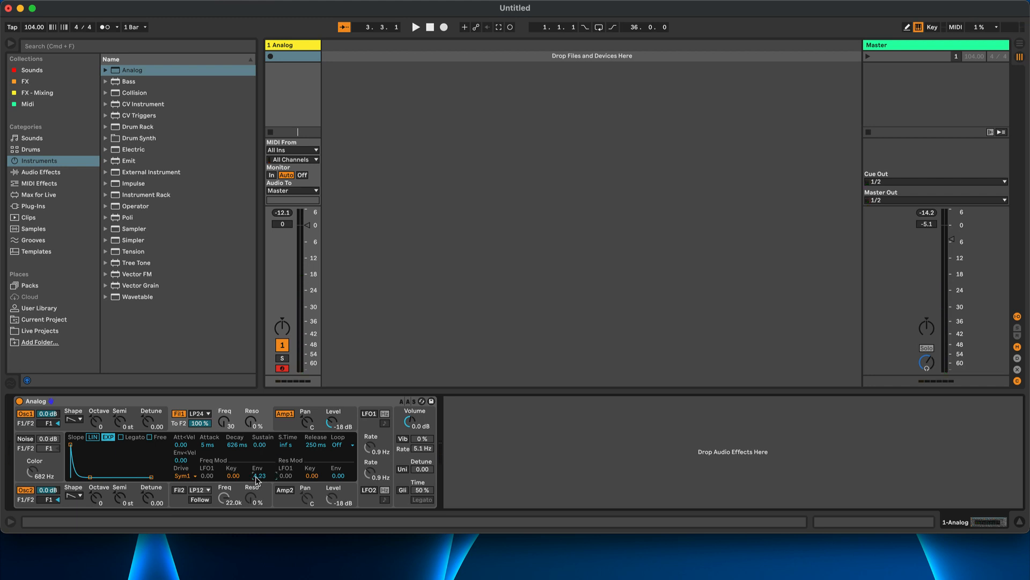
left_click_drag(256, 477, 256, 473)
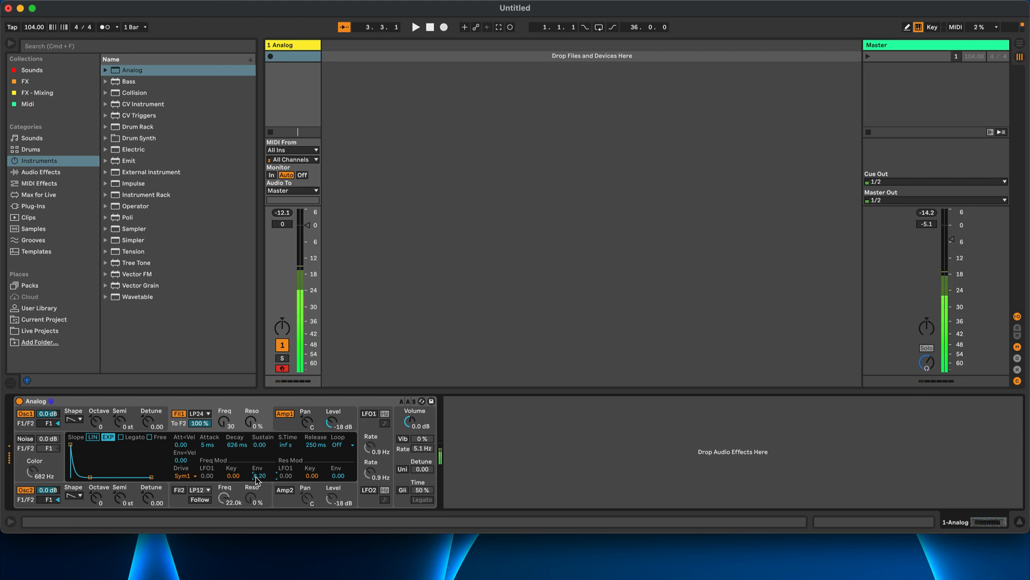
left_click_drag(256, 477, 256, 475)
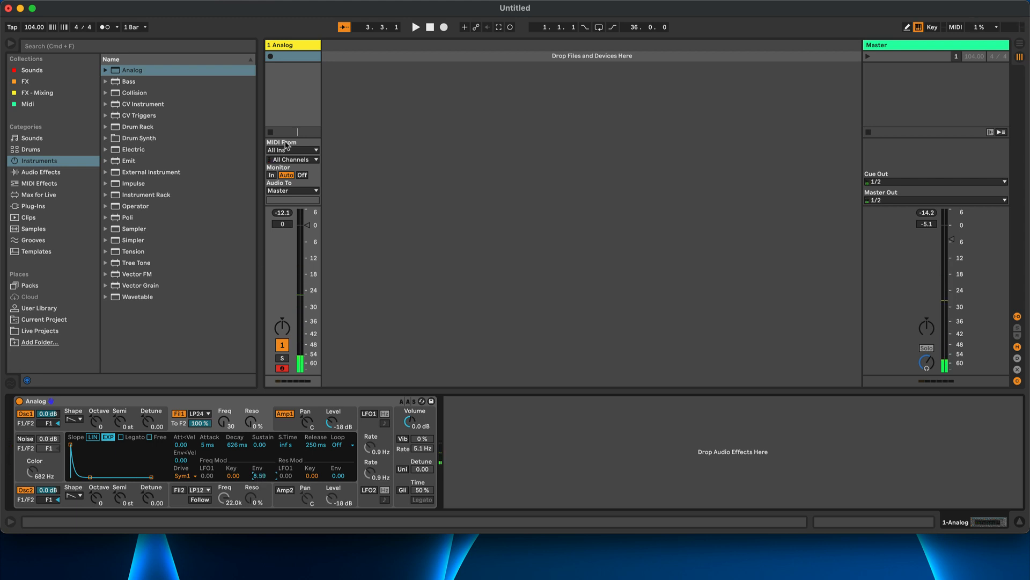
- Add a Delay effect after Analog with dry/wet at 37% and its filter at 1.29 kHz with a width of 4.41
left_click(46, 174)
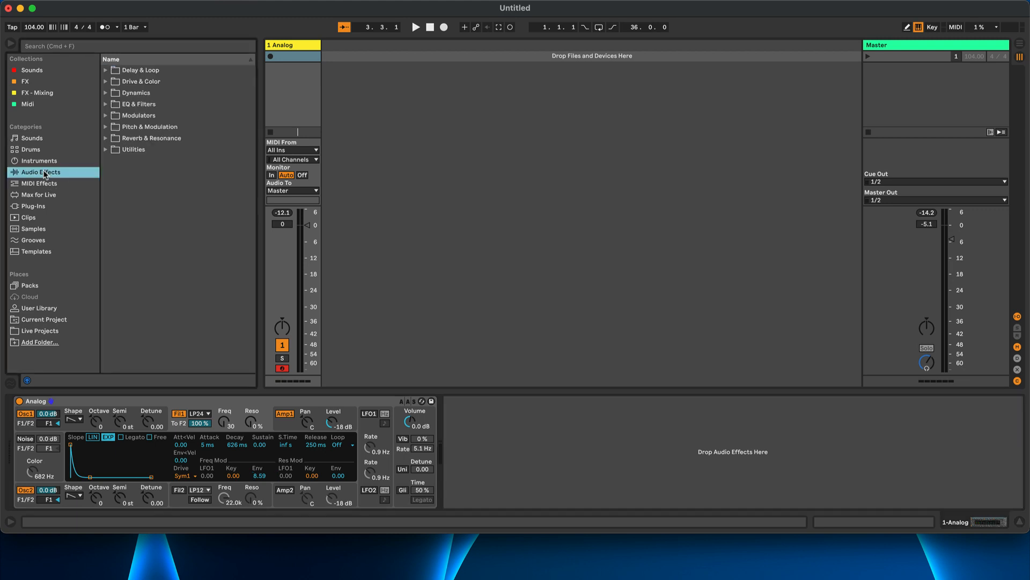
left_click(107, 70)
left_click(124, 106)
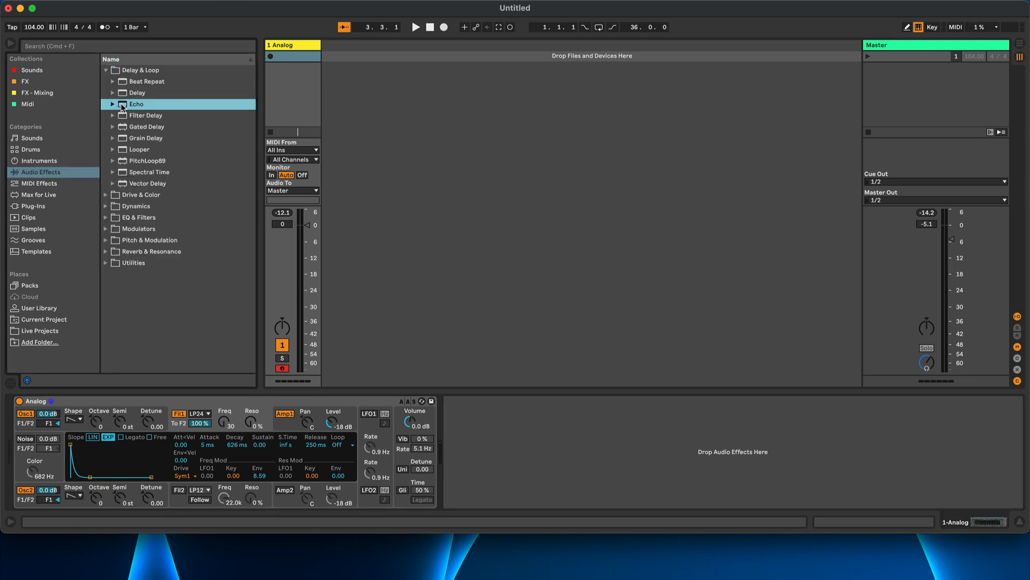
left_click_drag(123, 96, 499, 426)
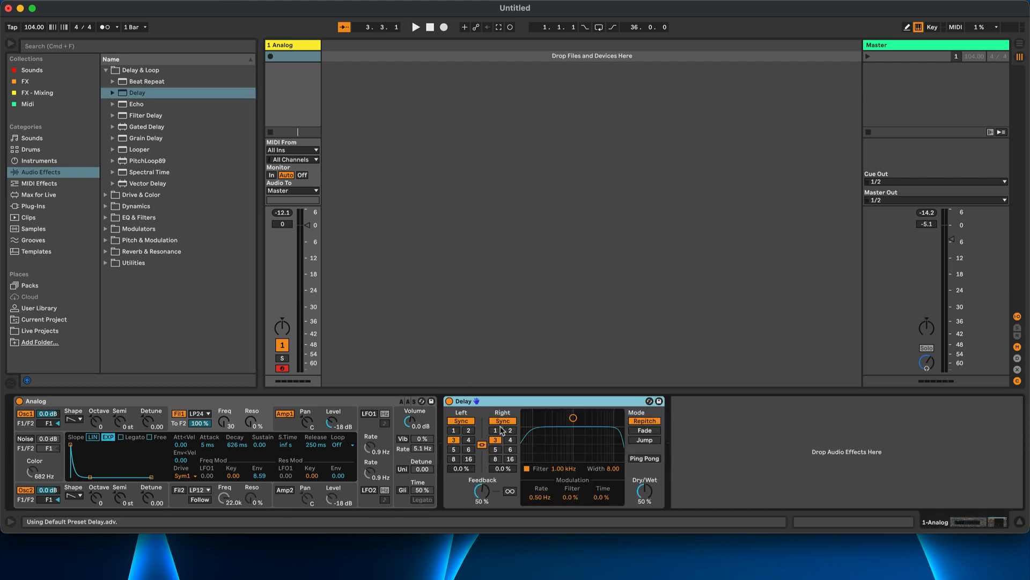
left_click_drag(645, 490, 647, 494)
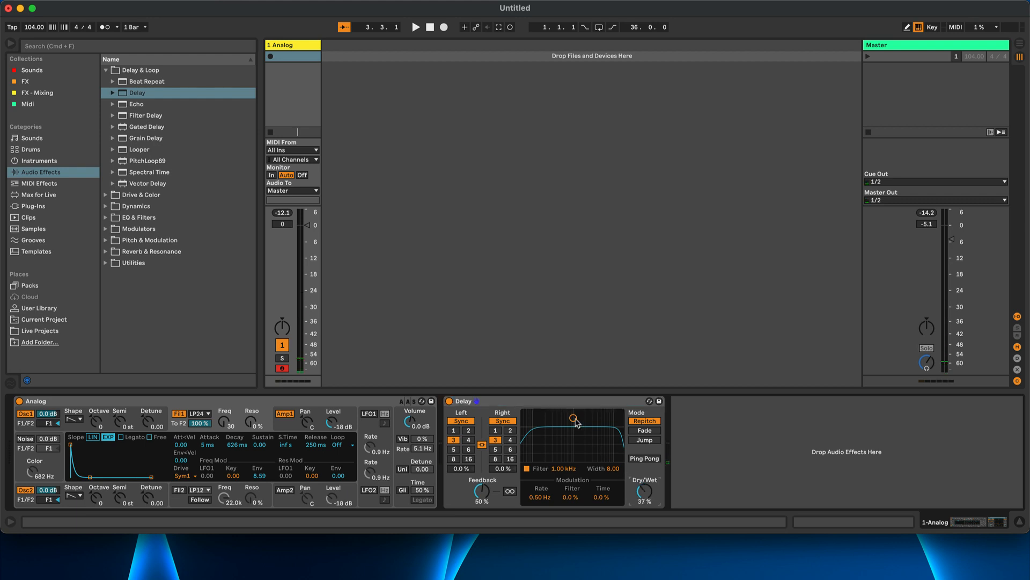
left_click_drag(573, 417, 578, 438)
- Add a Reverb after the Delay with size 288.07 and decay 3.79 s, and lower its dry/wet mix
left_click(116, 253)
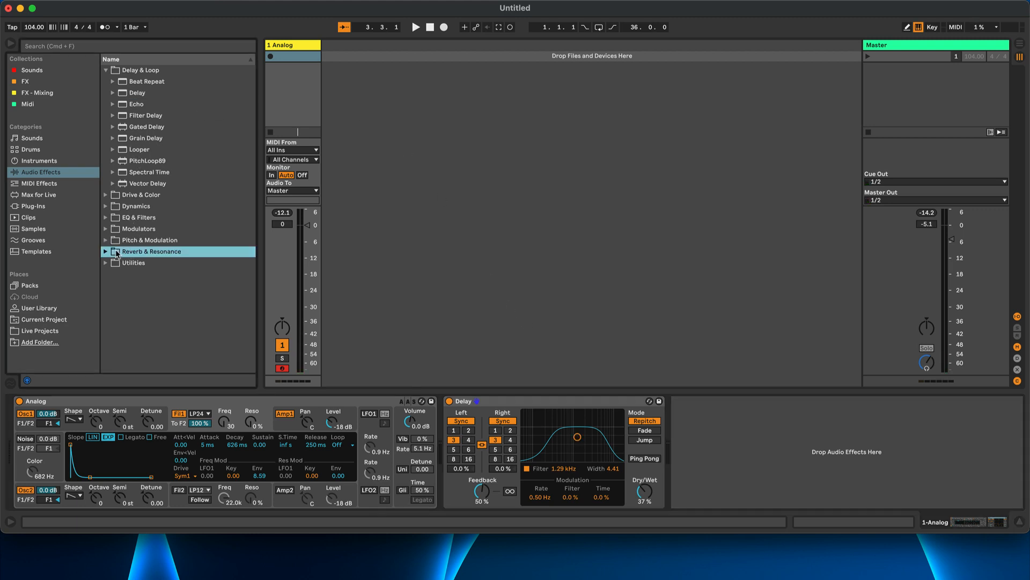
left_click(105, 251)
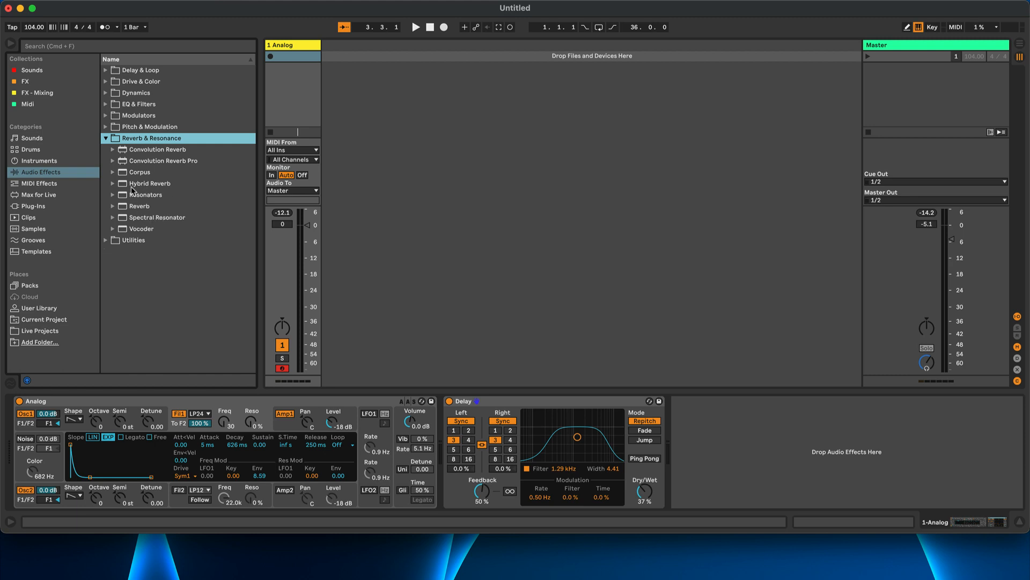
left_click_drag(122, 208, 714, 479)
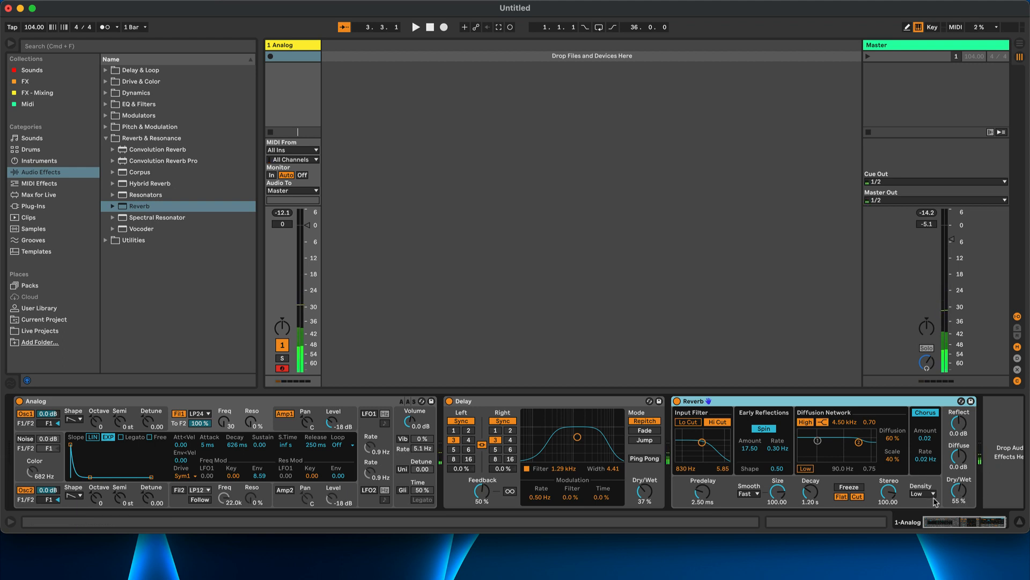
left_click_drag(778, 492, 813, 500)
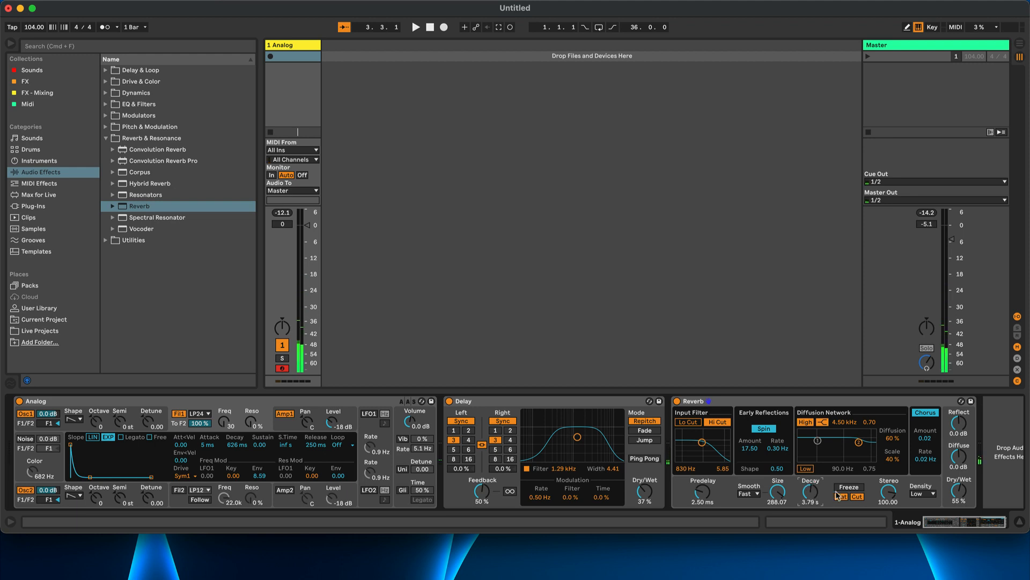
left_click_drag(954, 495, 953, 513)
- Create an empty MIDI clip in the Analog track's first slot and set its scale to E Lydian
double_click(299, 57)
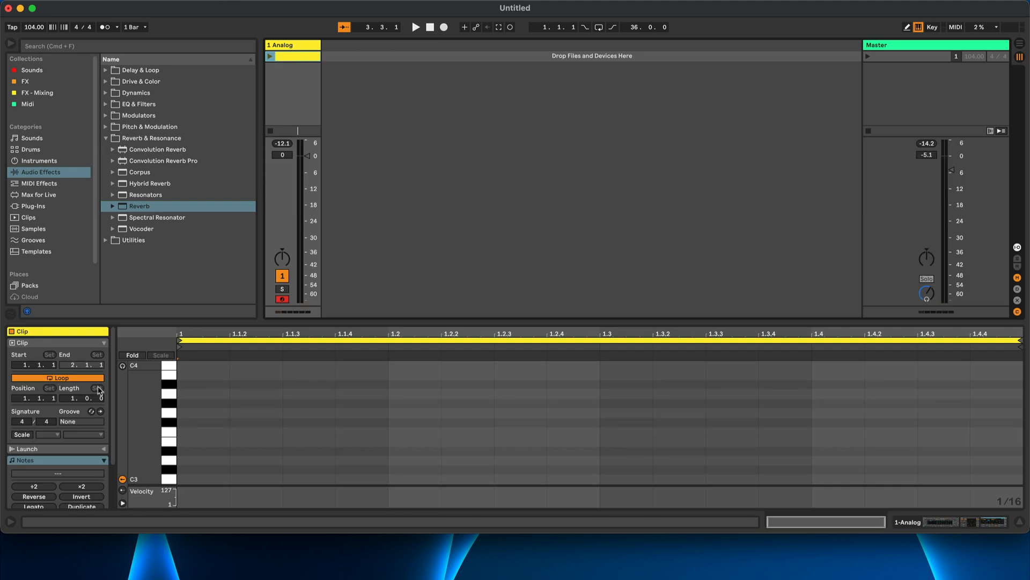
left_click(22, 435)
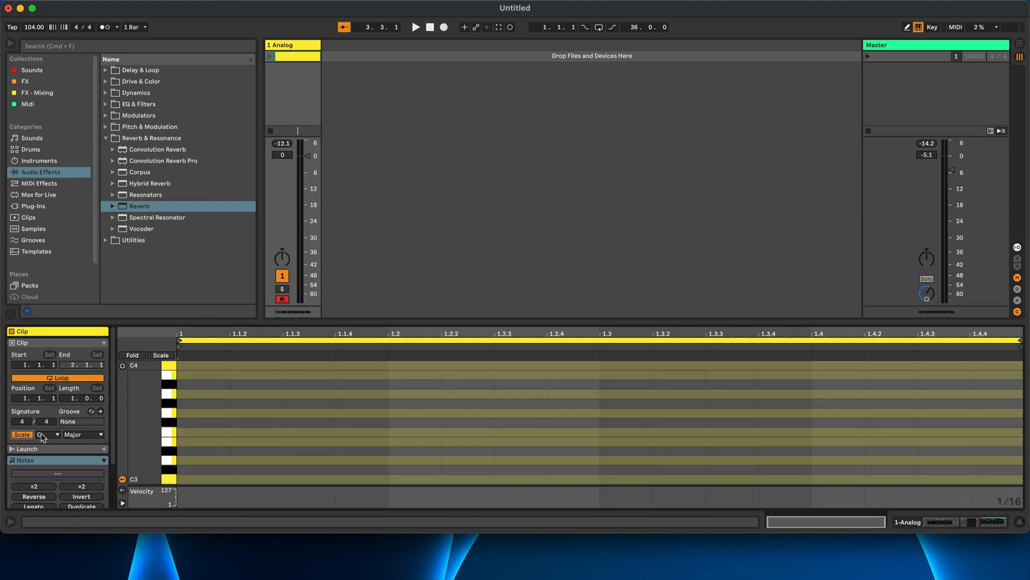
left_click(52, 438)
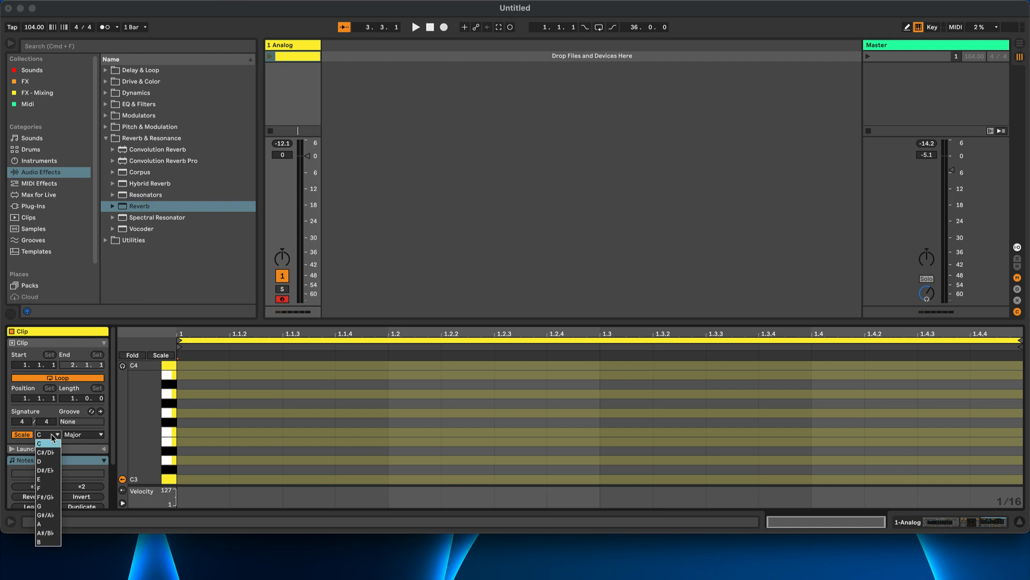
left_click(52, 474)
left_click(79, 434)
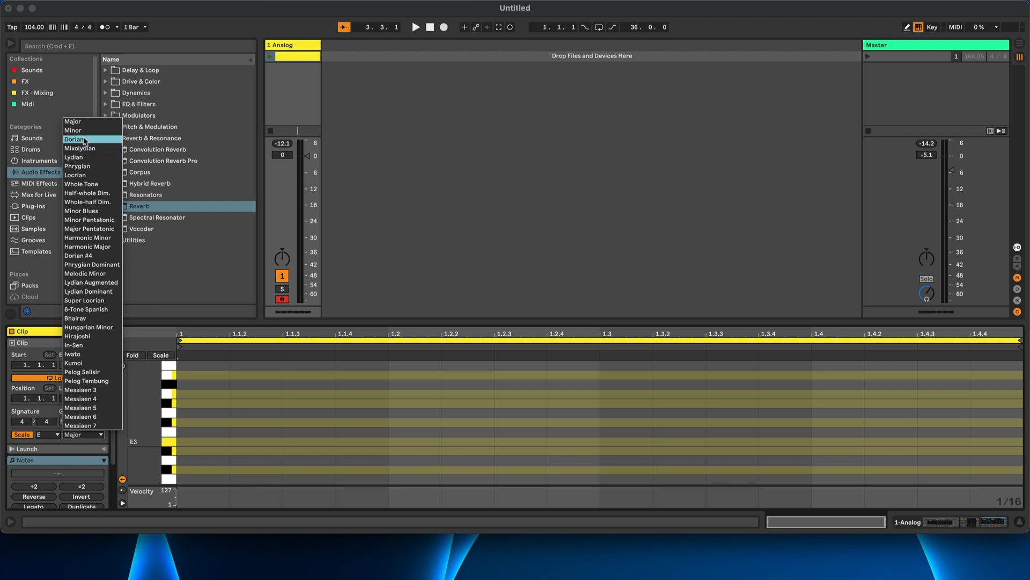
left_click(84, 157)
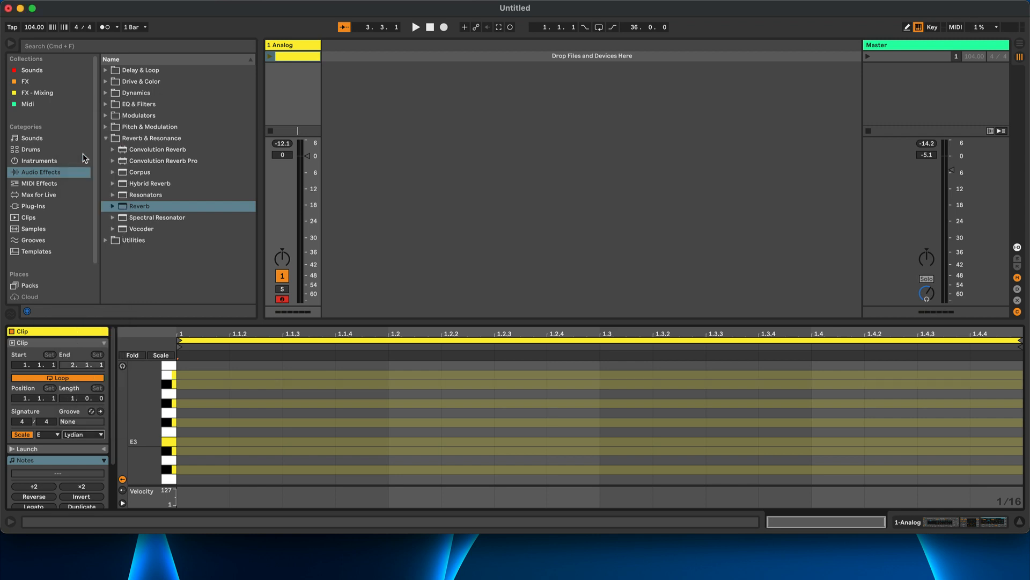
- Limit the clip's note editor to the notes of the scale and enlarge the editor's height
left_click(164, 355)
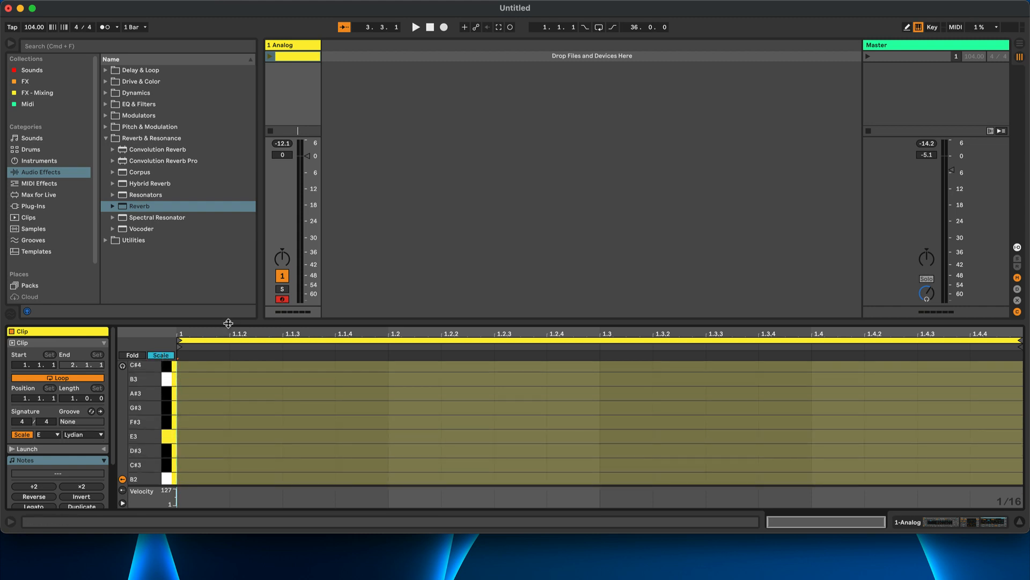
left_click_drag(228, 321, 225, 246)
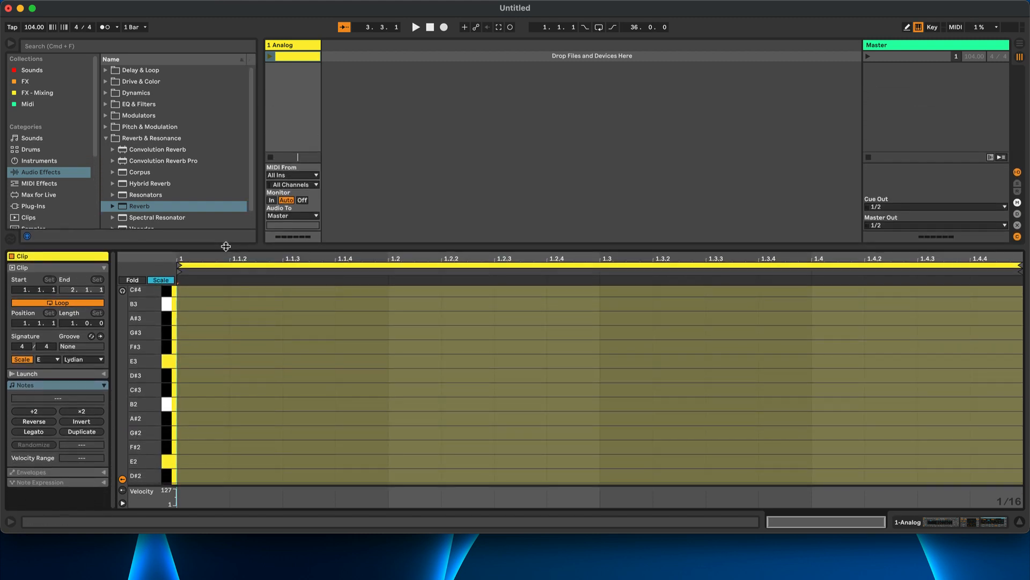
scroll(223, 372, "up", 5)
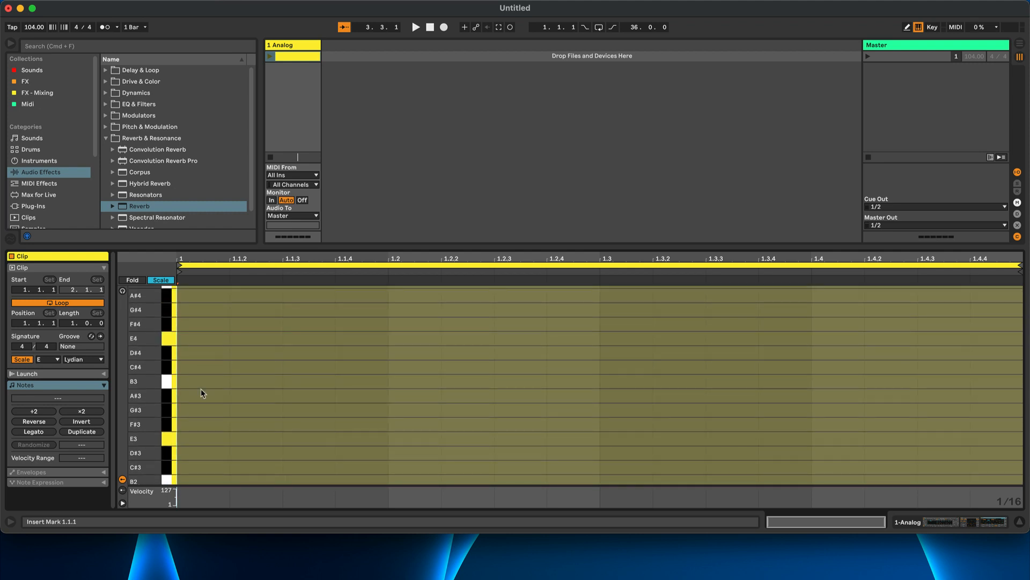
- Place a sixteenth-note E3 on each of the clip's four beats, launching the clip so it loops meanwhile
double_click(196, 441)
key("space")
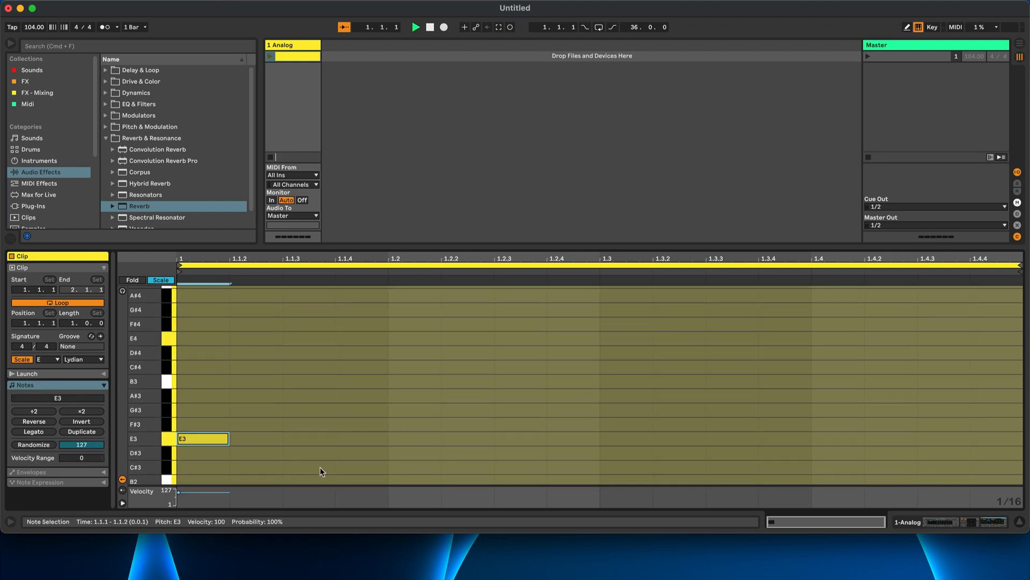
left_click(246, 424)
left_click(270, 55)
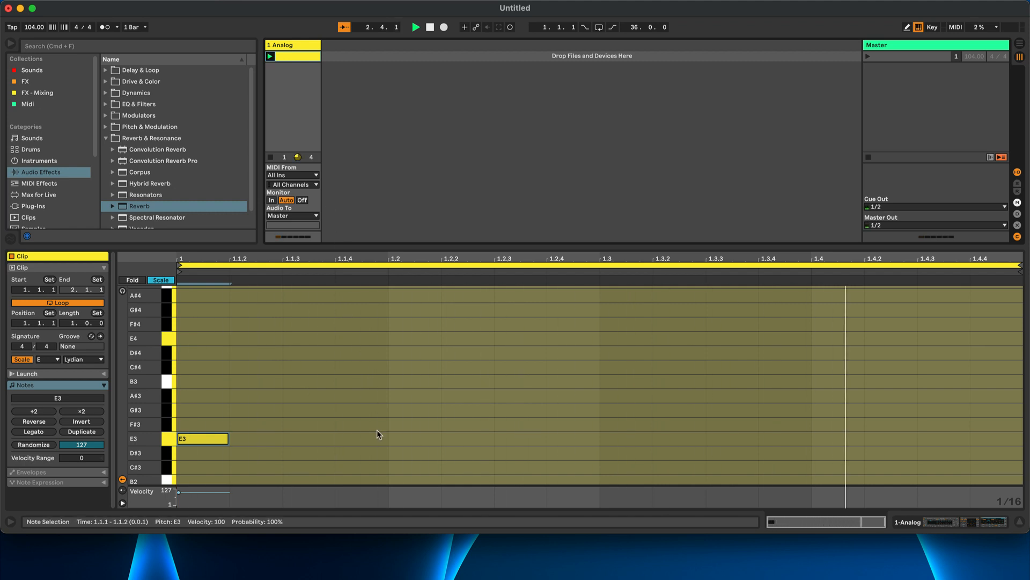
double_click(410, 439)
double_click(615, 439)
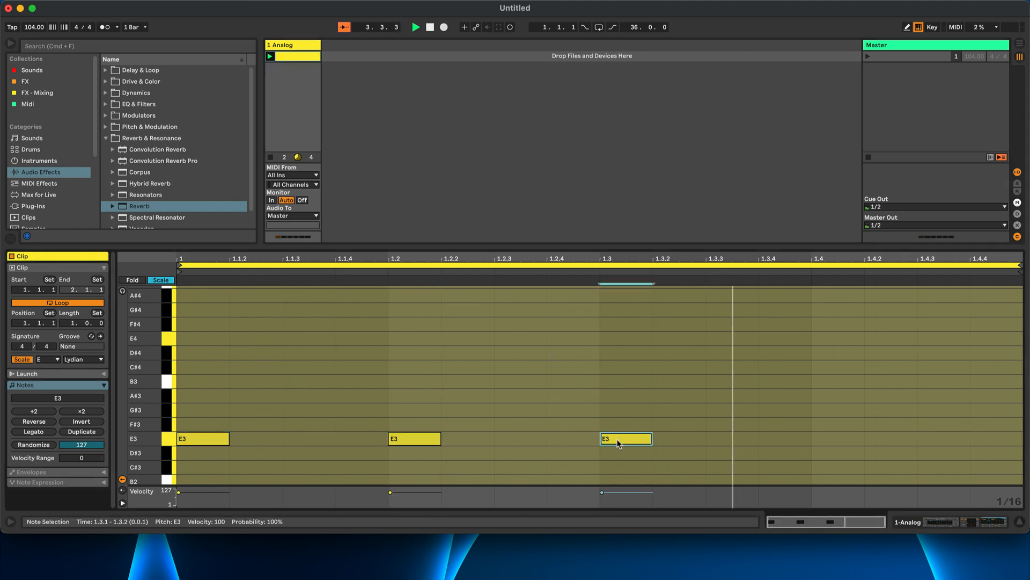
double_click(824, 439)
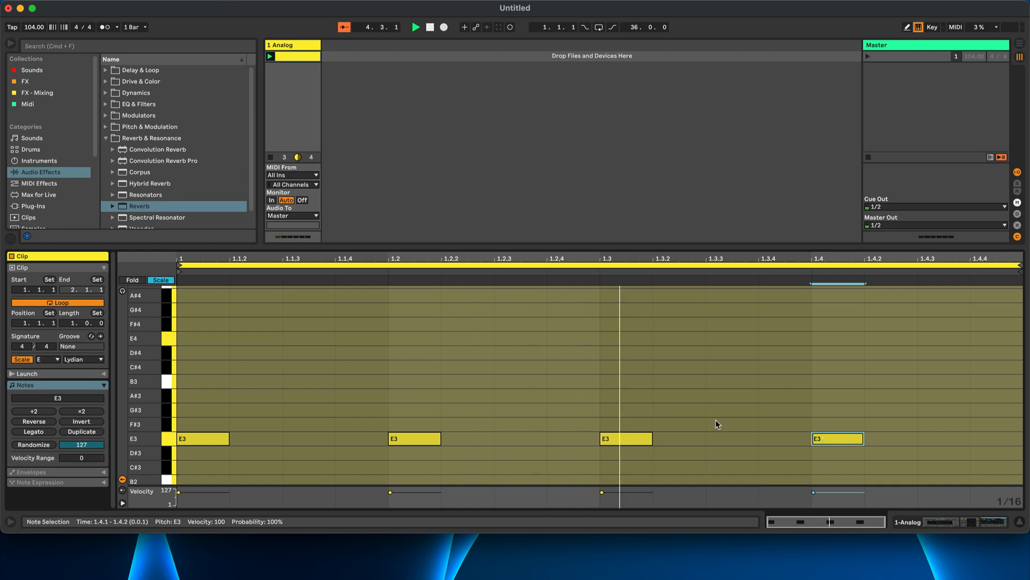
- Add a sixteenth-note B3 at 1.1.4 and a sixteenth-note E4 at 1.3.4 to the looping clip
scroll(405, 376, "up", 2)
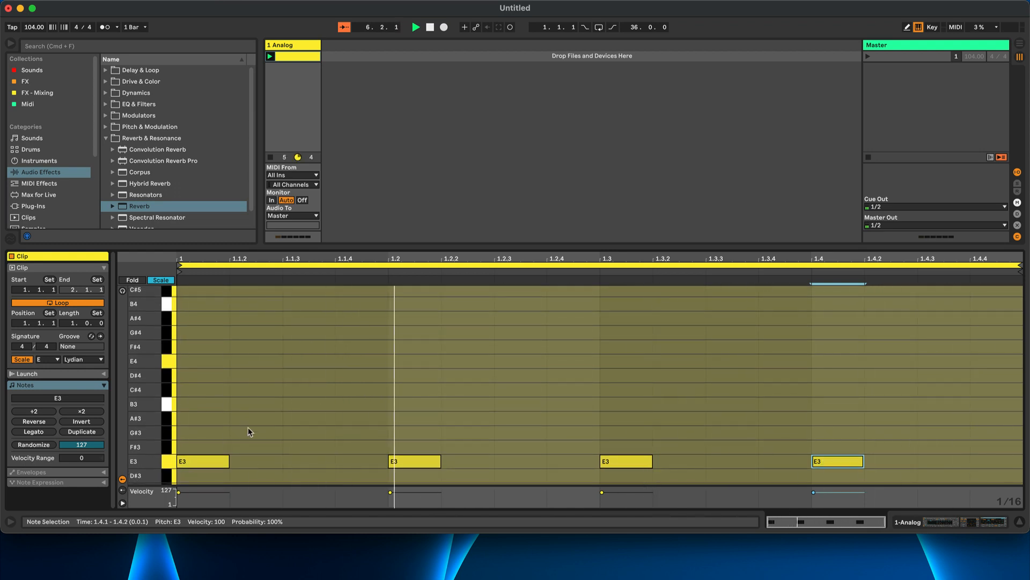
double_click(369, 405)
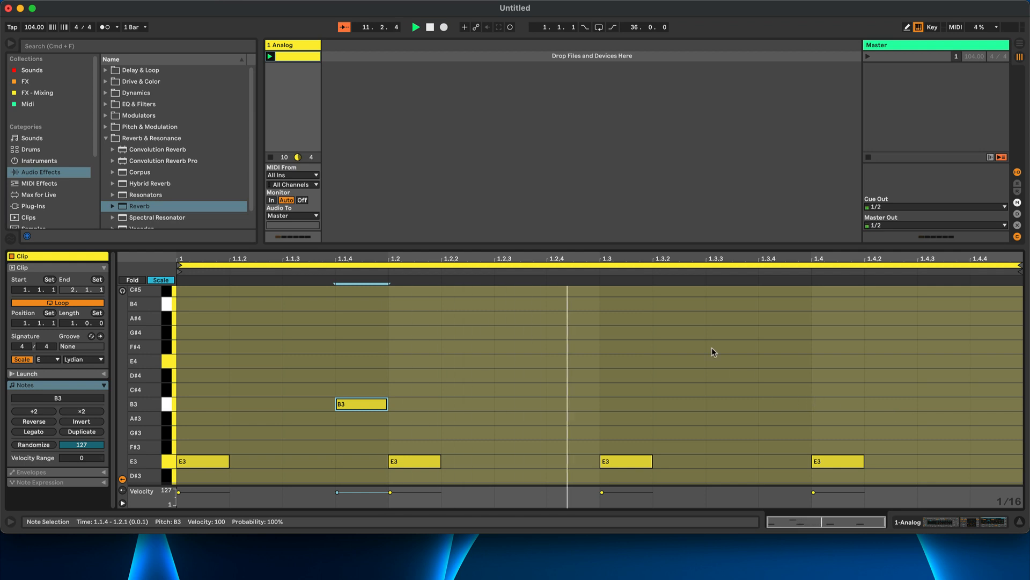
double_click(789, 362)
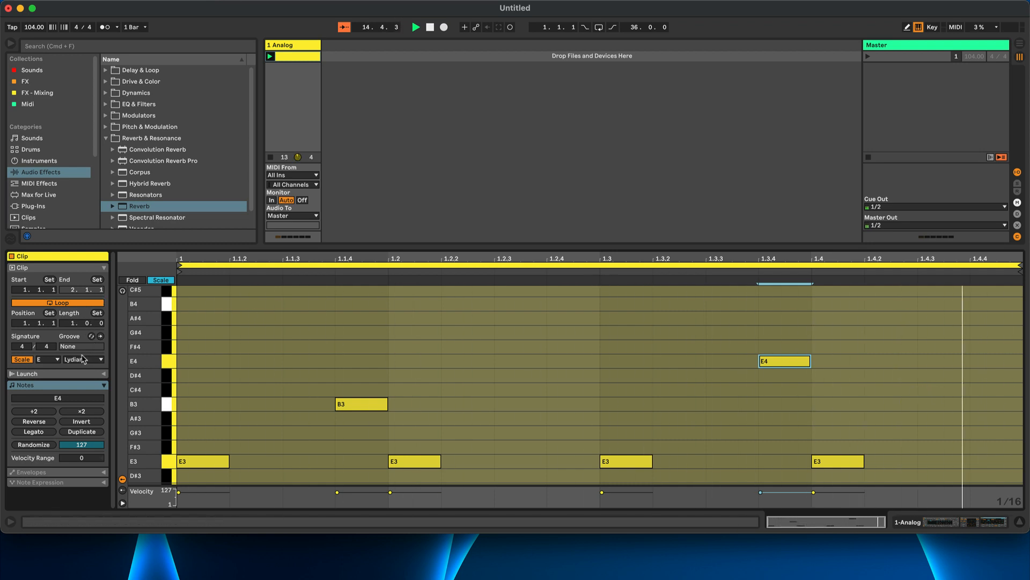
- Duplicate the clip's loop to two bars and add a sixteenth-note G#3 at 2.2.3
left_click(78, 434)
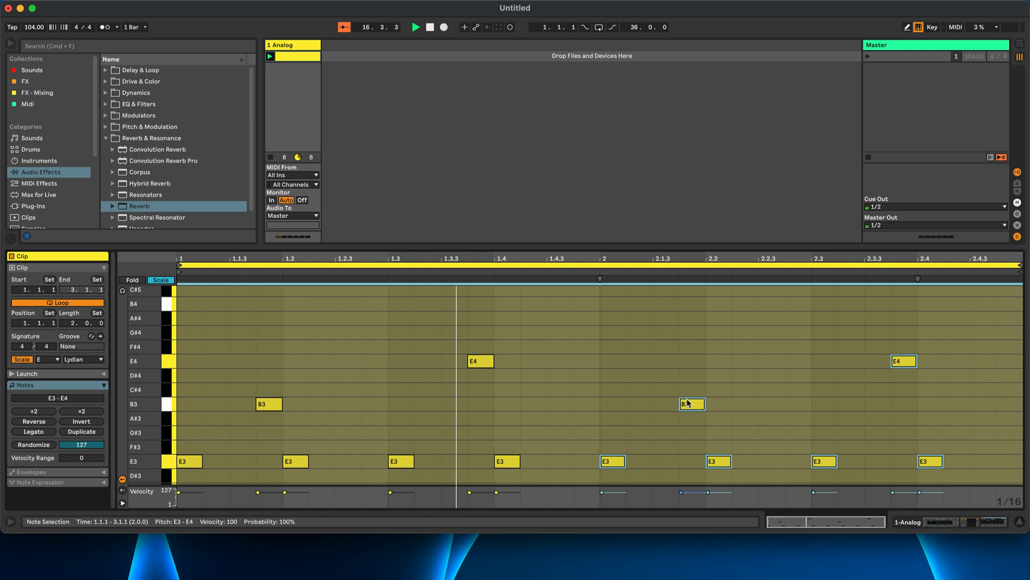
left_click(685, 402)
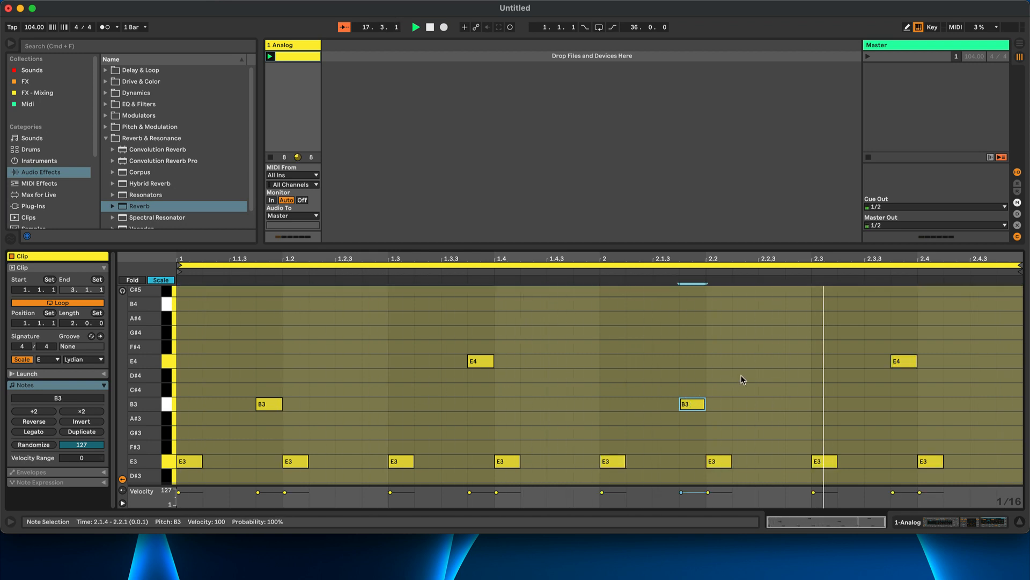
left_click(773, 373)
double_click(773, 374)
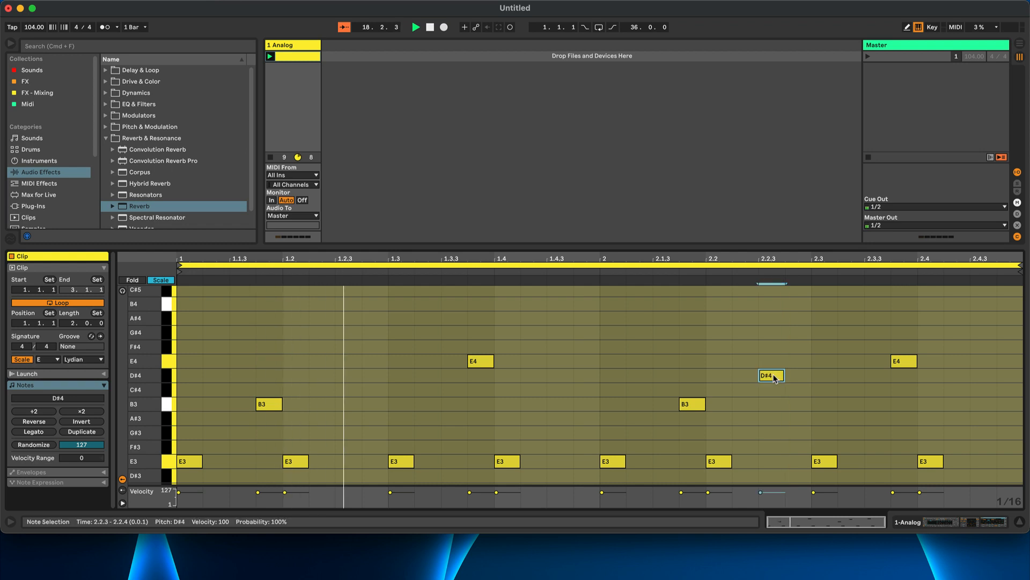
key("Down")
key("Down")
key("Down")
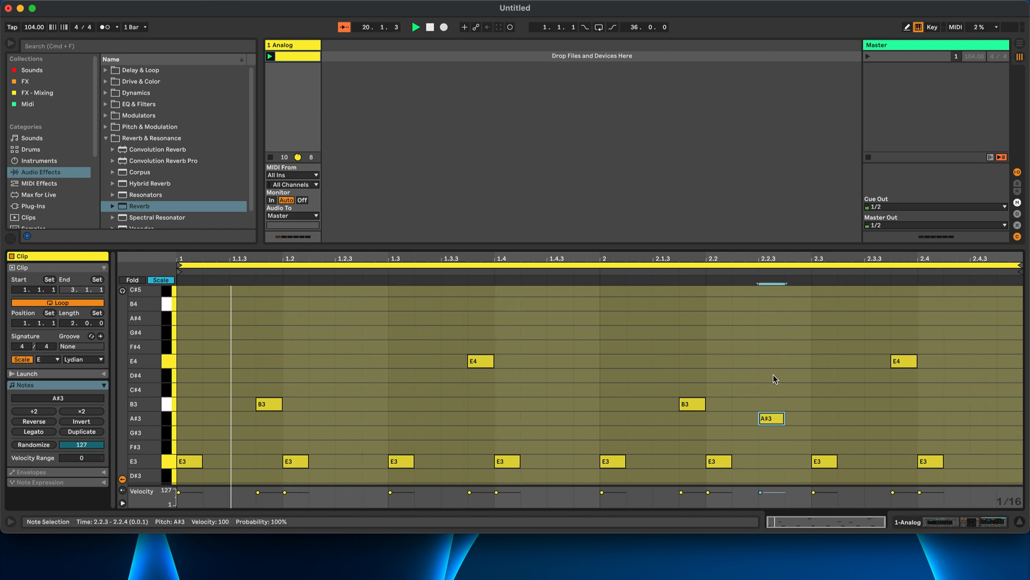
key("Down")
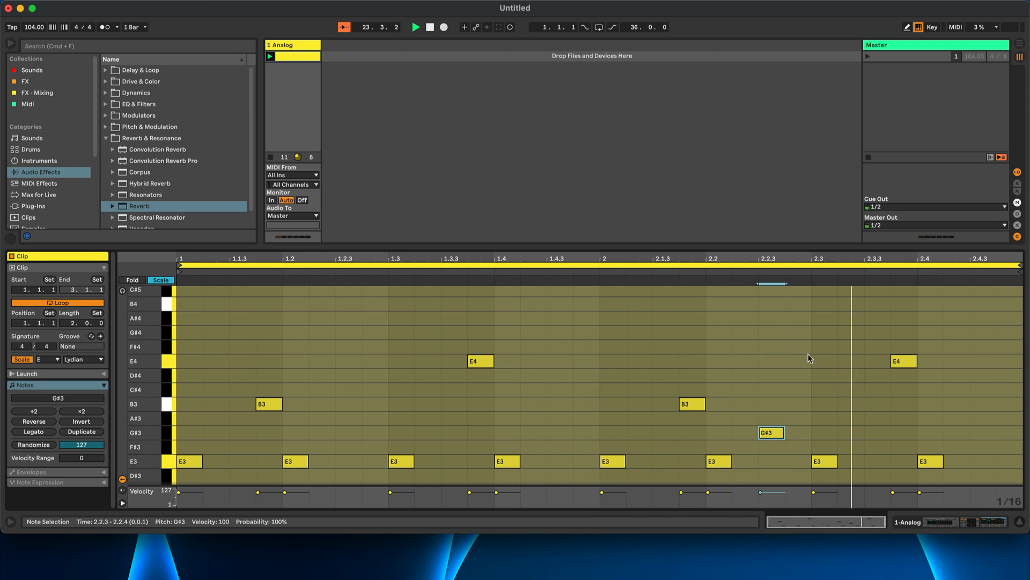
- Add a sixteenth-note A#3 at 2.3.2 in the clip's second bar
left_click(854, 367)
double_click(852, 362)
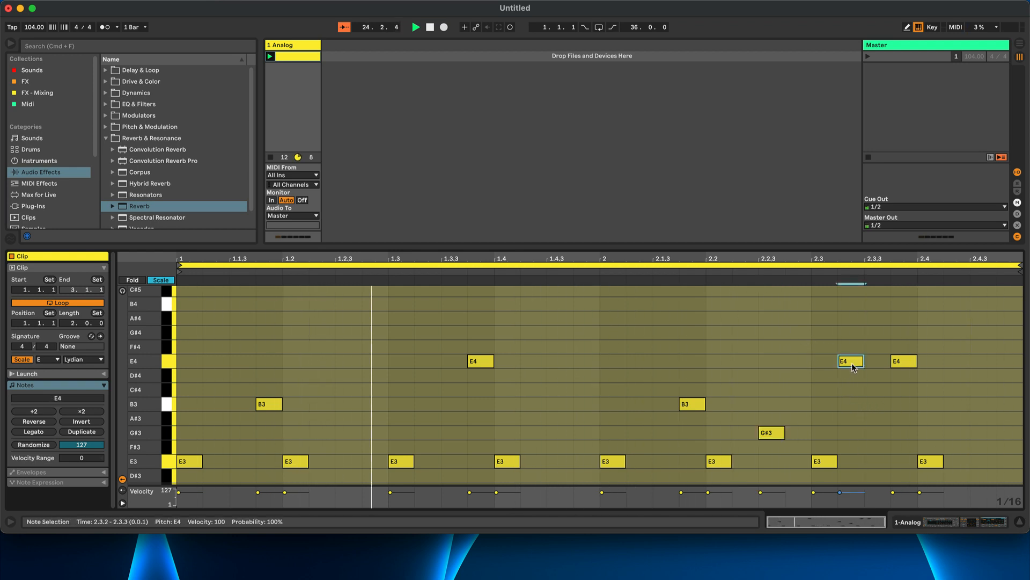
key("Down")
key("Down")
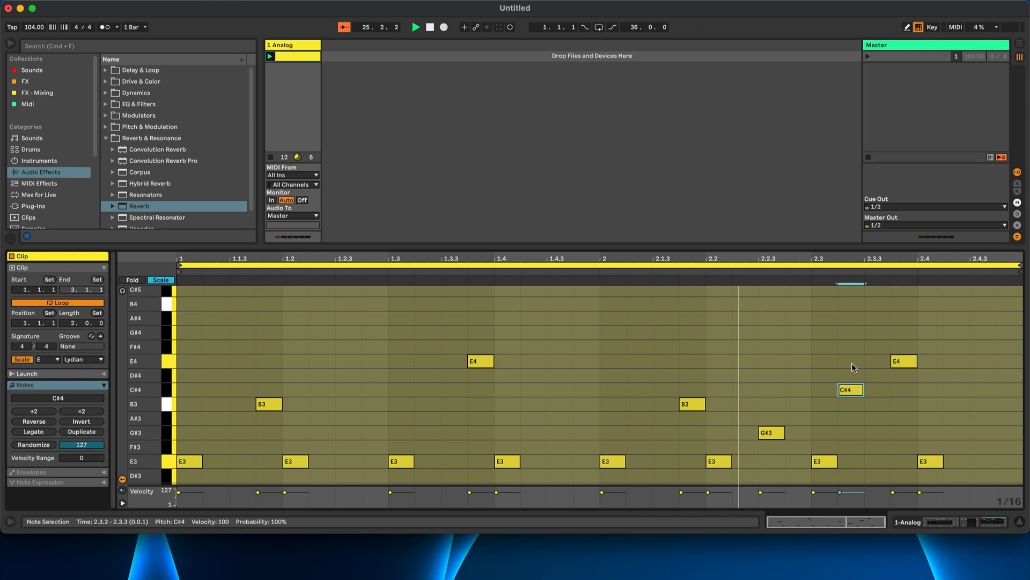
key("Down")
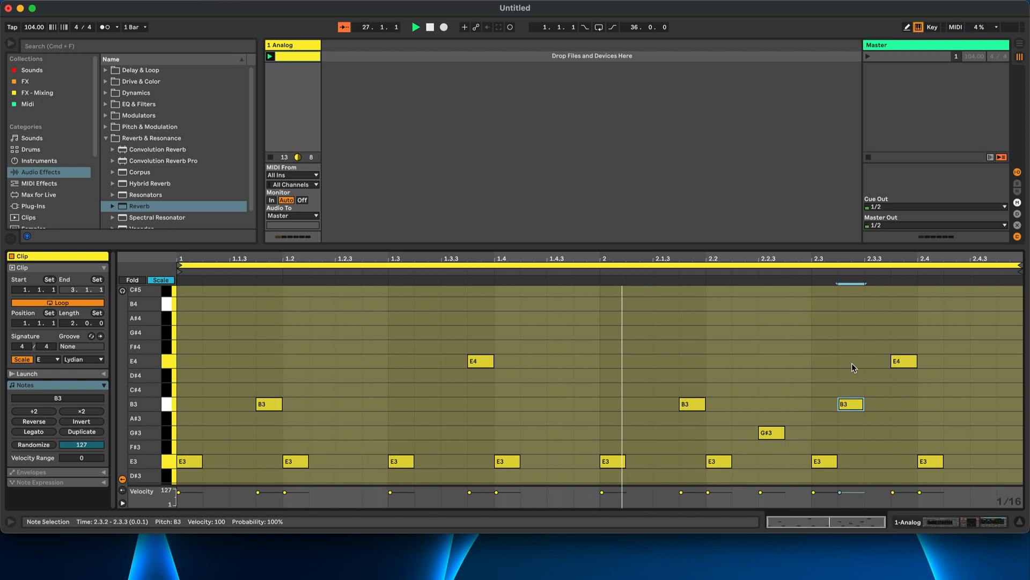
key("Down")
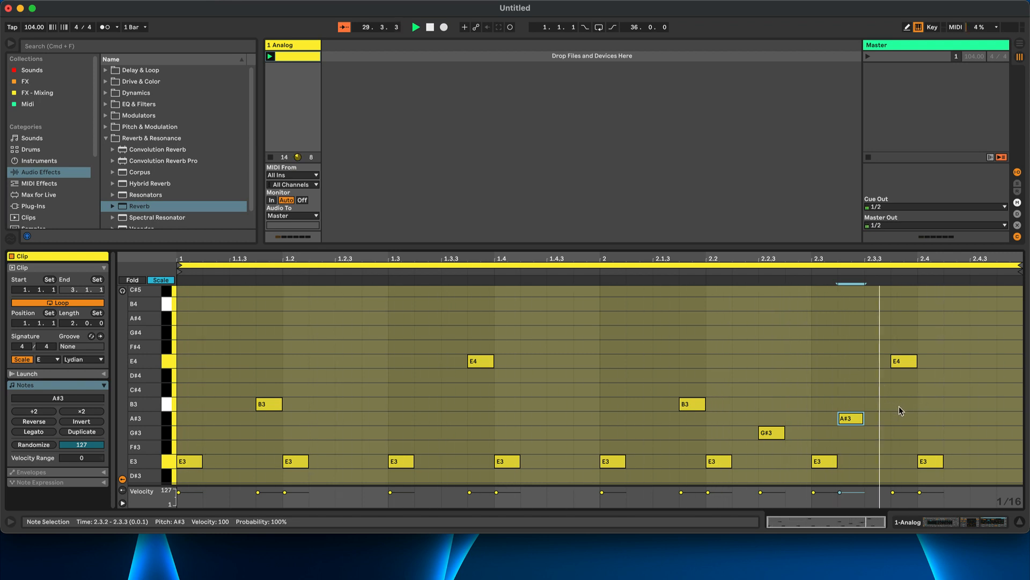
- Add a sixteenth-note B3 at 2.3.4 and move the second bar's E4 from there to 2.4.3
double_click(882, 404)
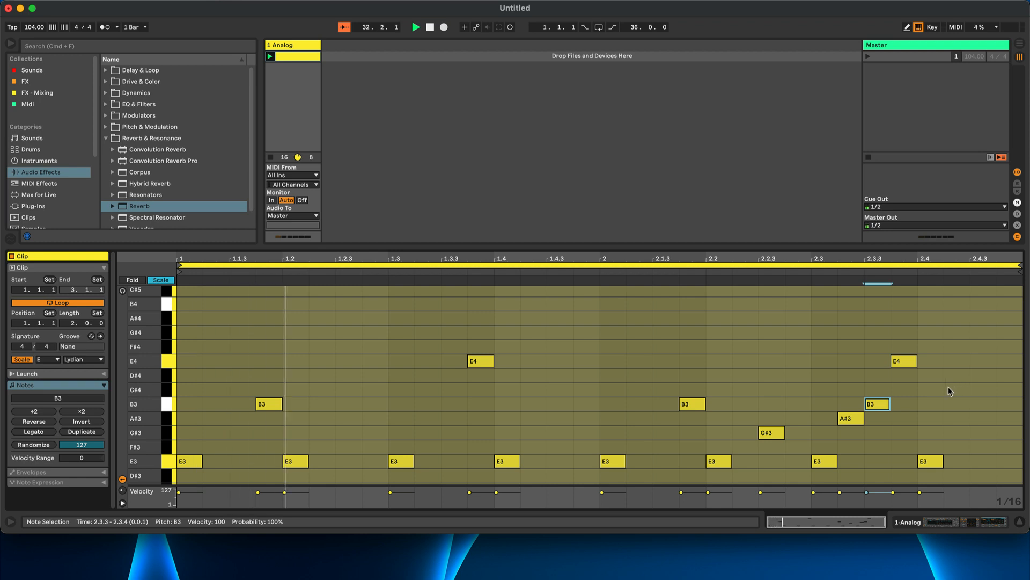
left_click_drag(886, 403, 908, 405)
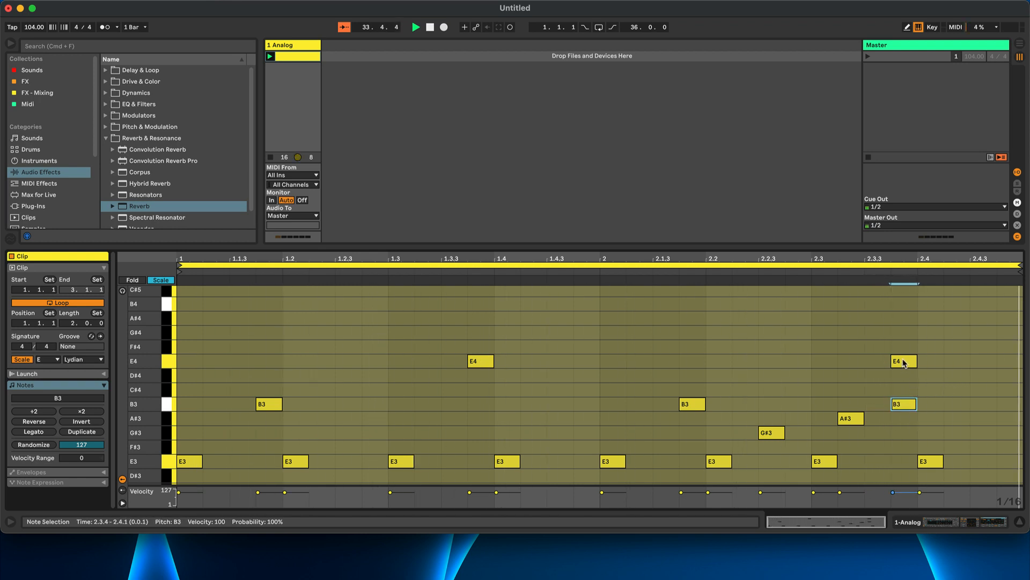
left_click(904, 362)
key("Right")
key("Right")
key("Right")
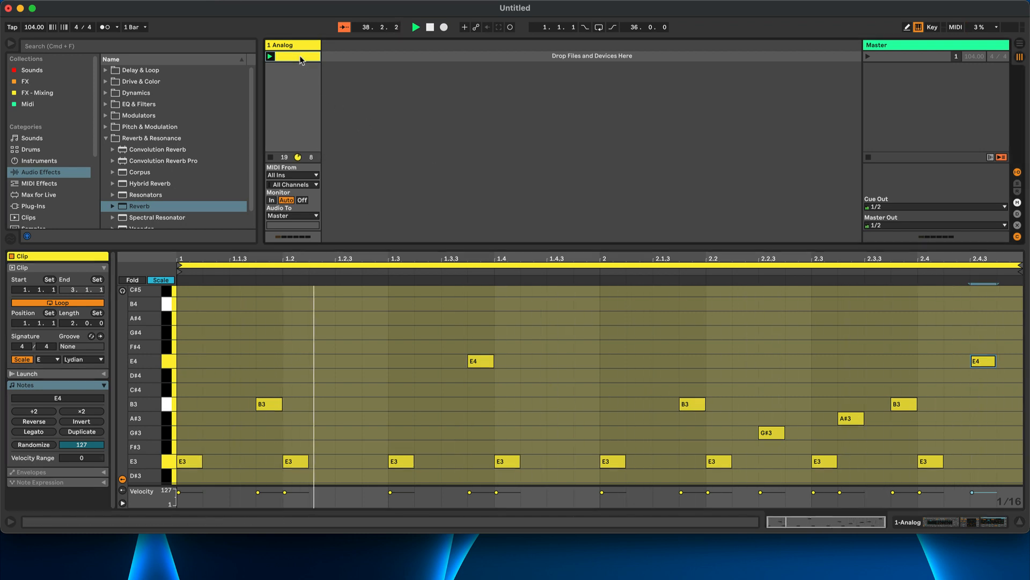
- Duplicate the clip into the second slot and lower the copy's E3 notes on beats 1 and 3 of both bars by an octave
key("super+d")
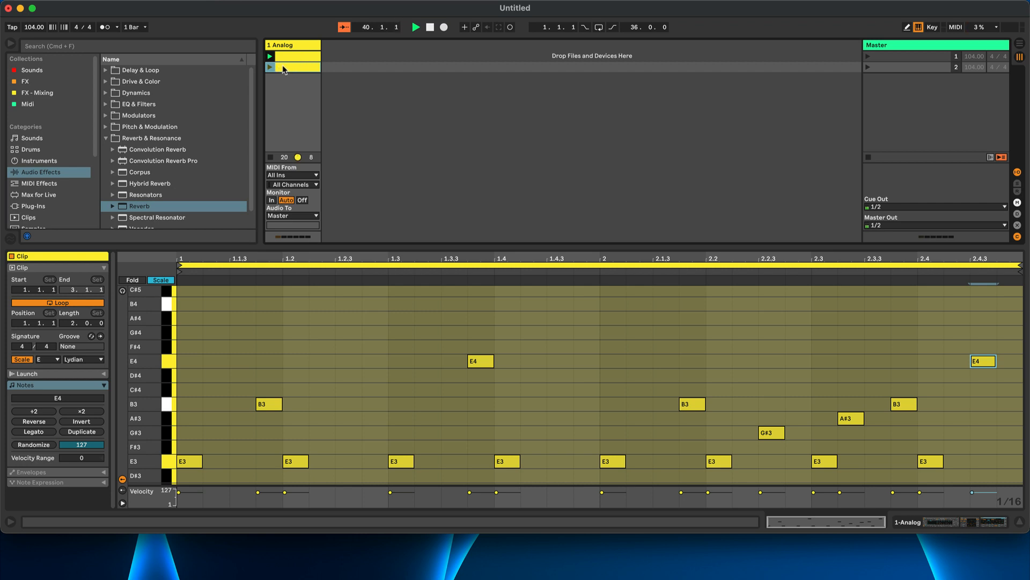
left_click(286, 56)
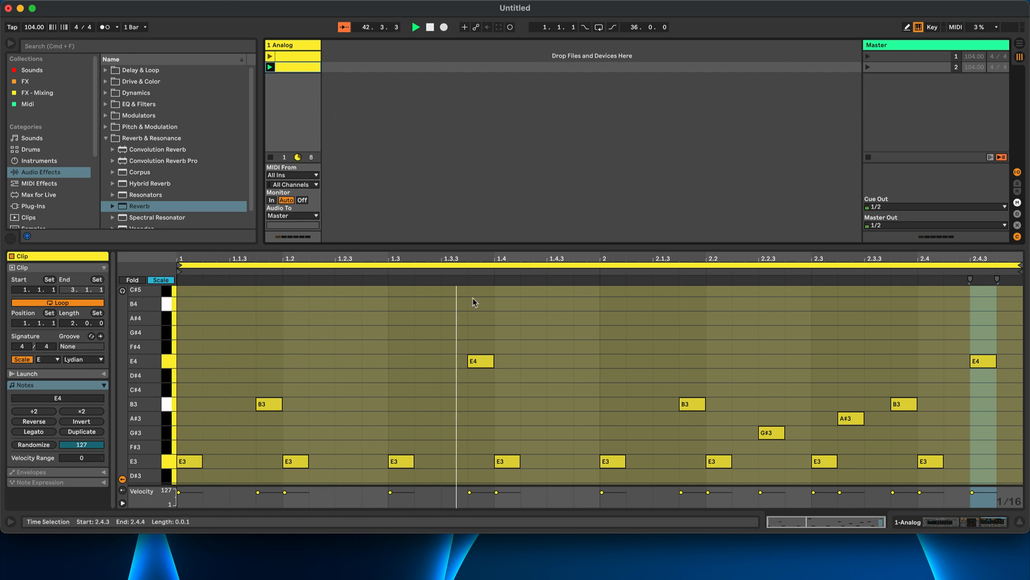
left_click(194, 468)
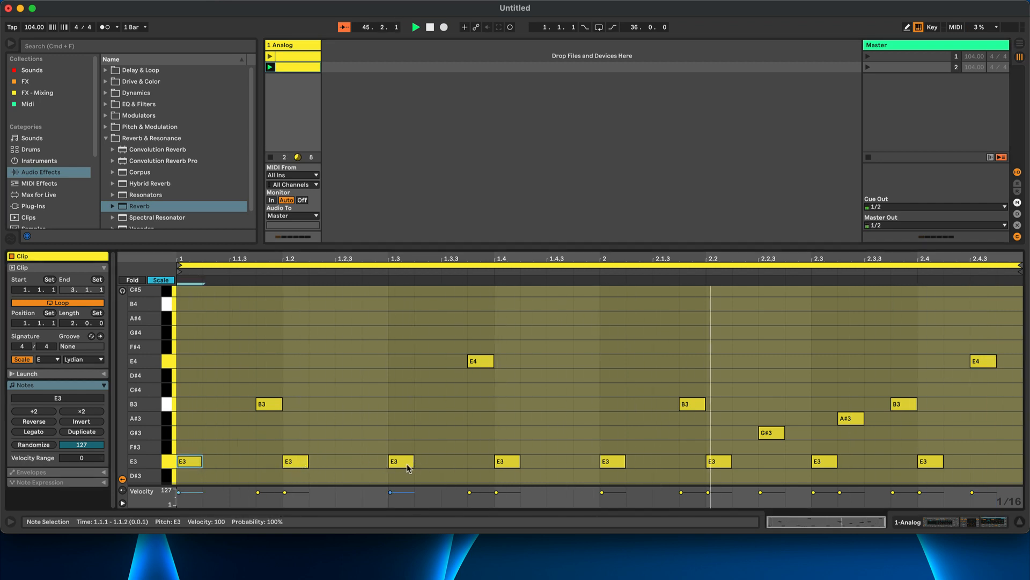
left_click(408, 465, "shift")
left_click(611, 461, "shift")
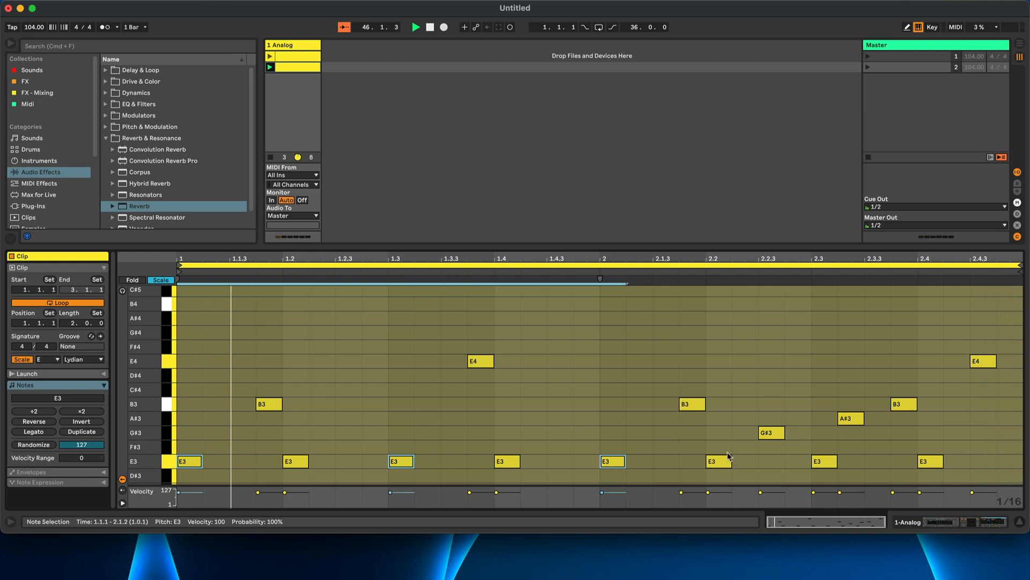
left_click(819, 463, "shift")
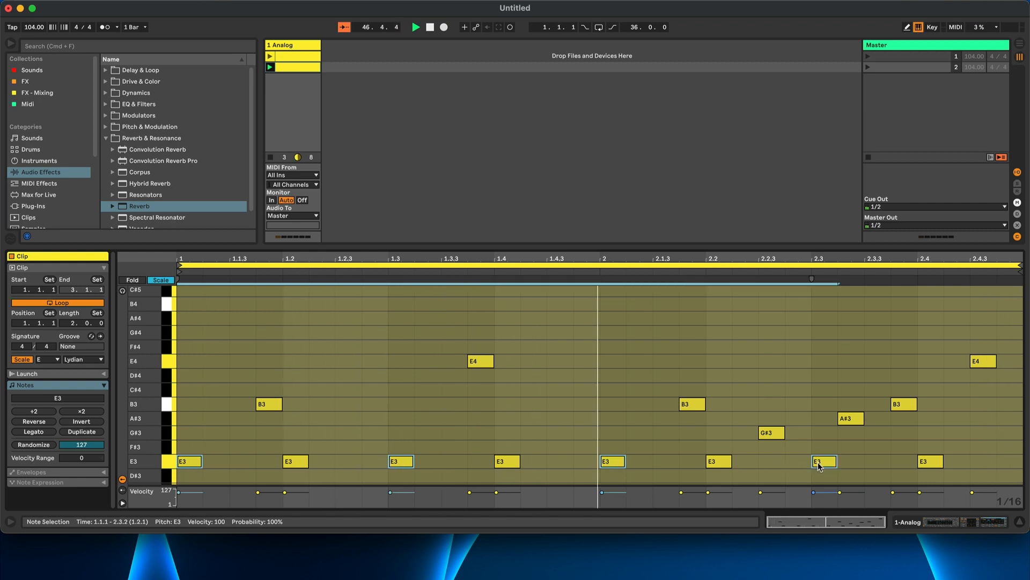
key("shift+Down")
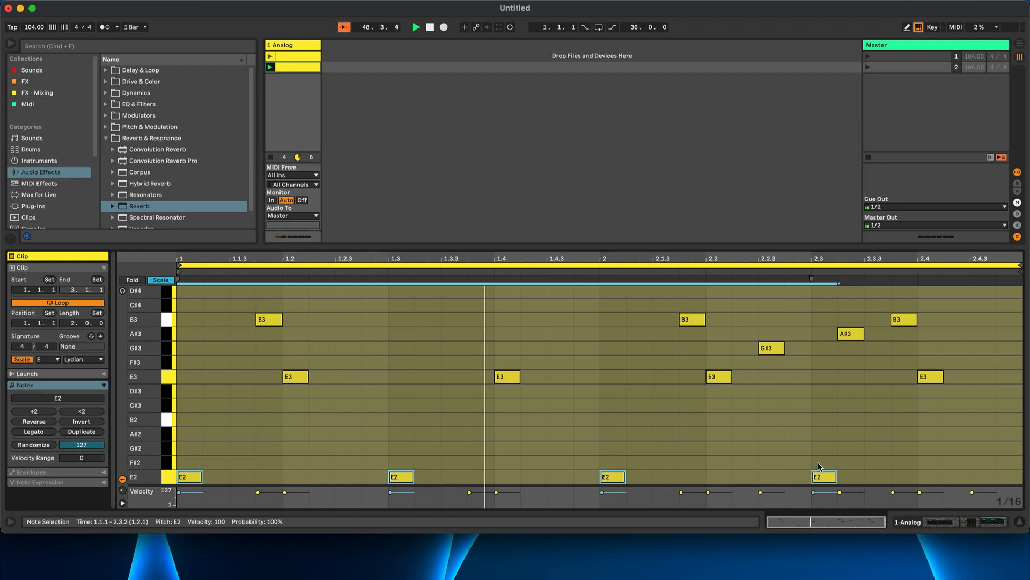
- Lower the second clip's G#3 at 2.2.3 and B3 at 2.3.4 by one octave
scroll(776, 430, "up", 2)
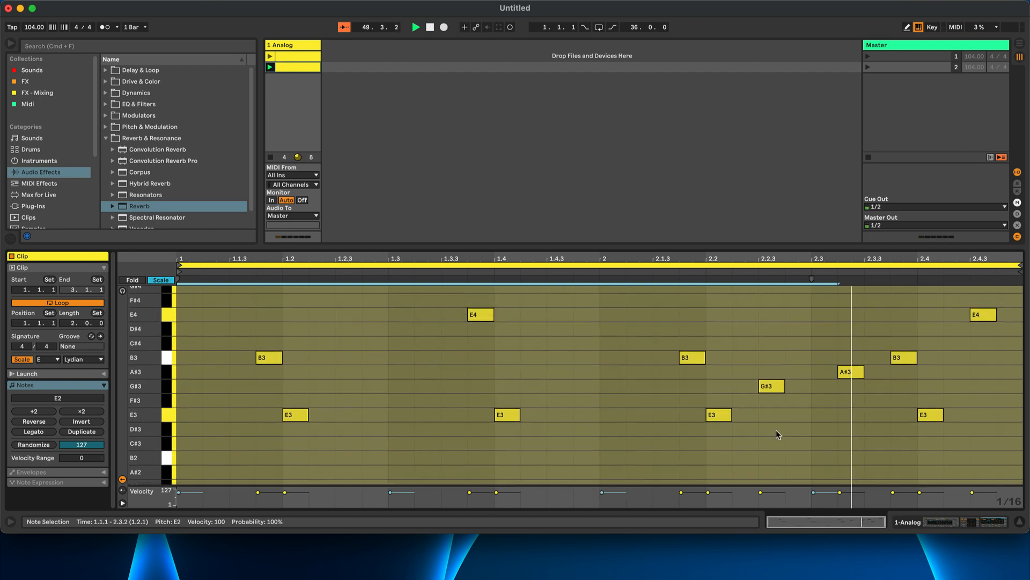
left_click(772, 386)
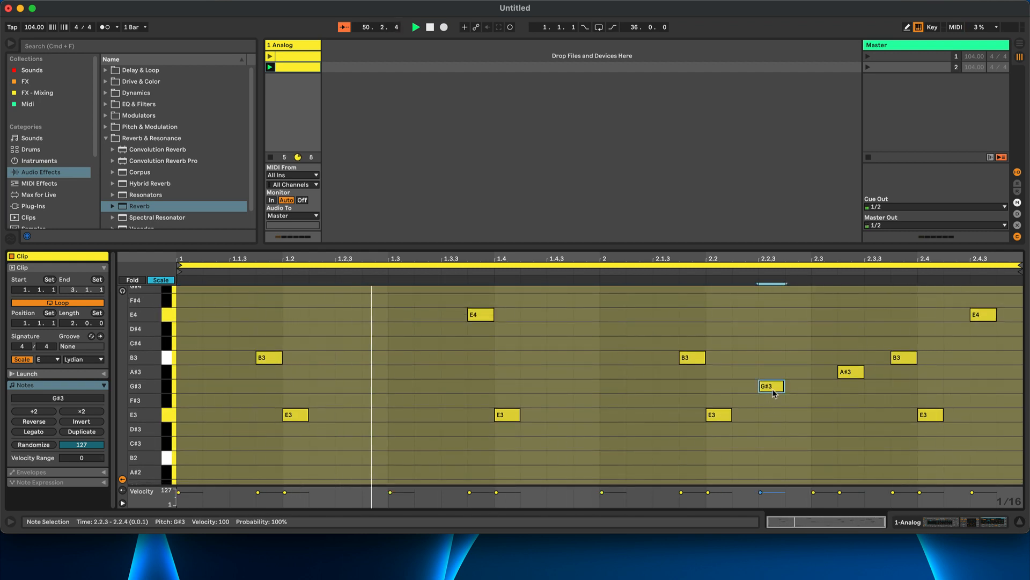
left_click(904, 357, "shift")
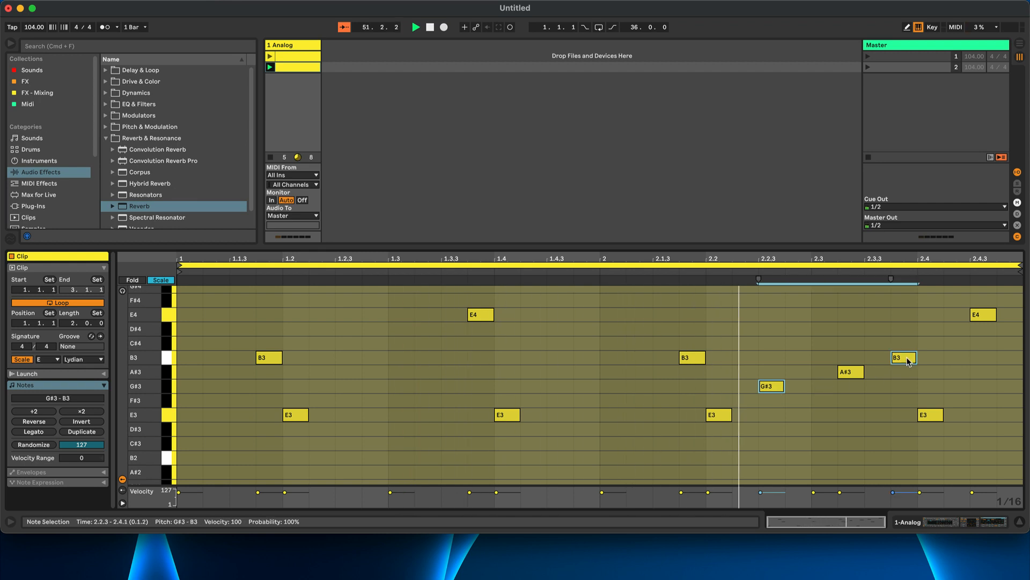
key("shift+Down")
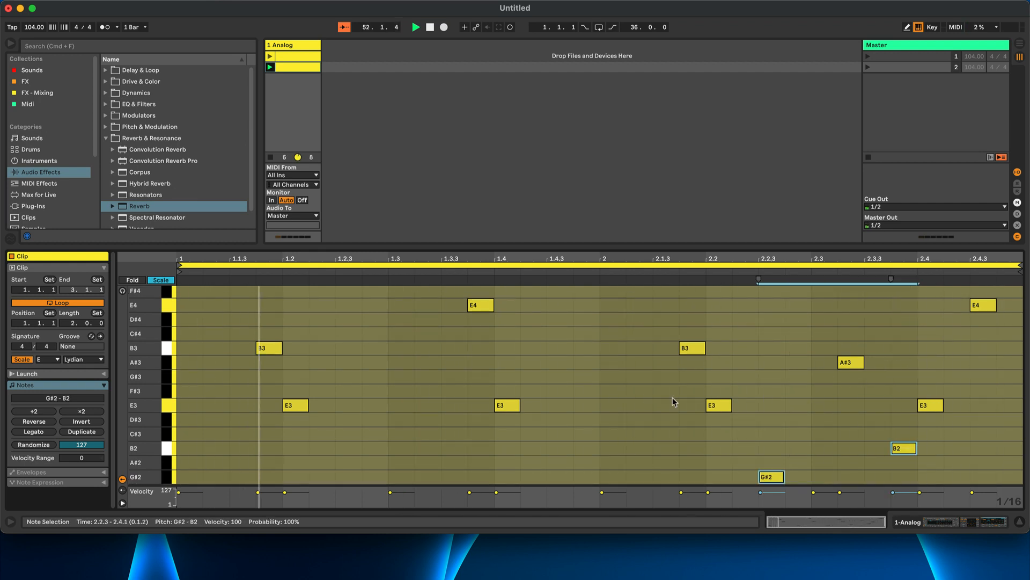
scroll(425, 390, "down", 2)
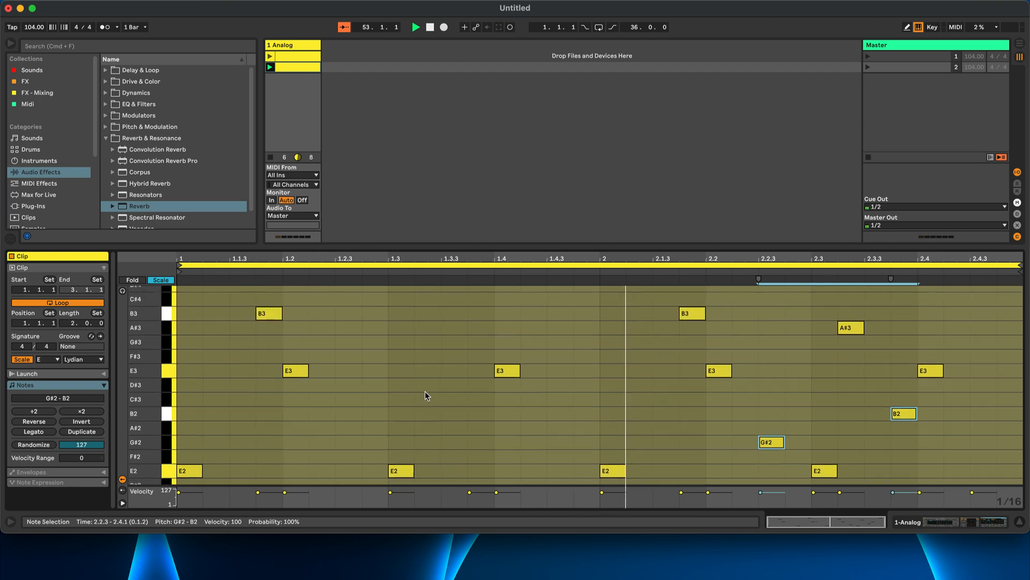
scroll(425, 392, "up", 4)
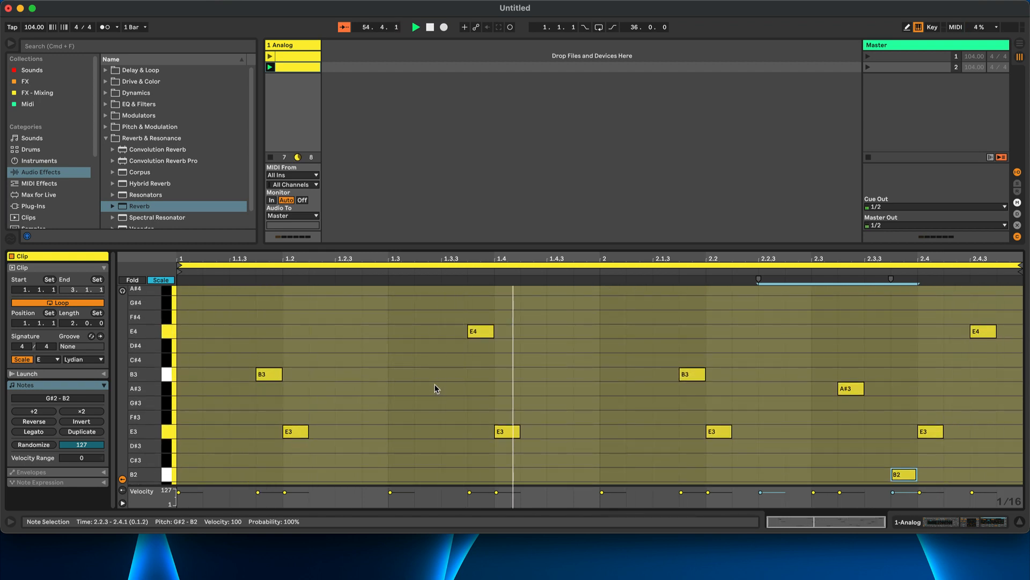
- Stop playback and reopen the second clip with a taller note editor
key("space")
left_click(308, 113)
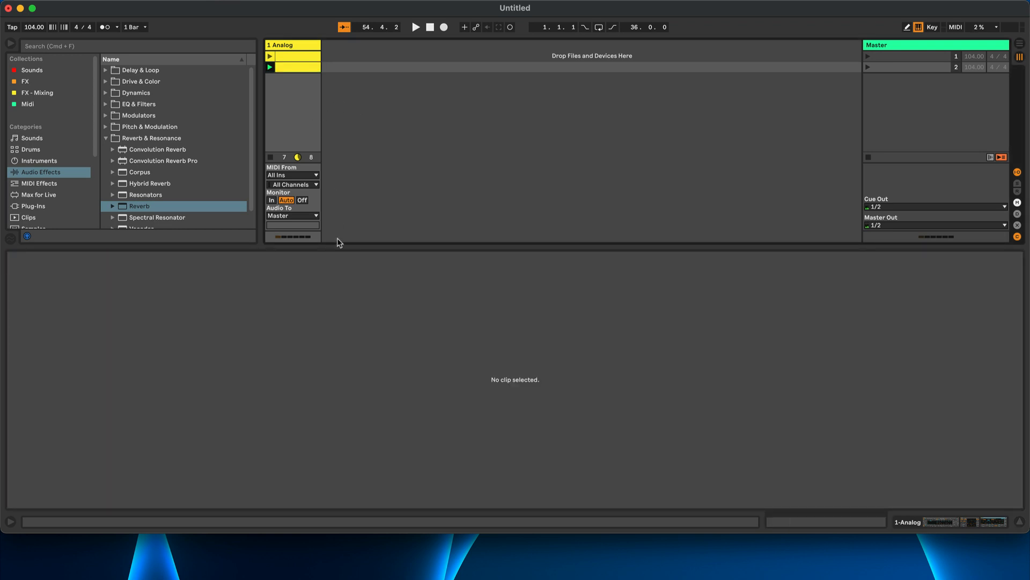
left_click(303, 69)
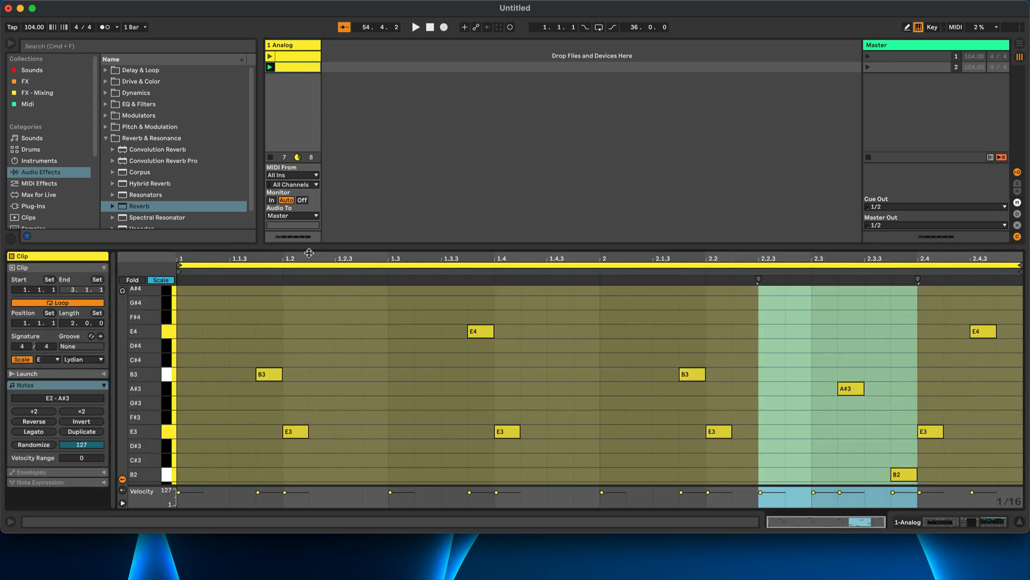
left_click_drag(362, 246, 363, 171)
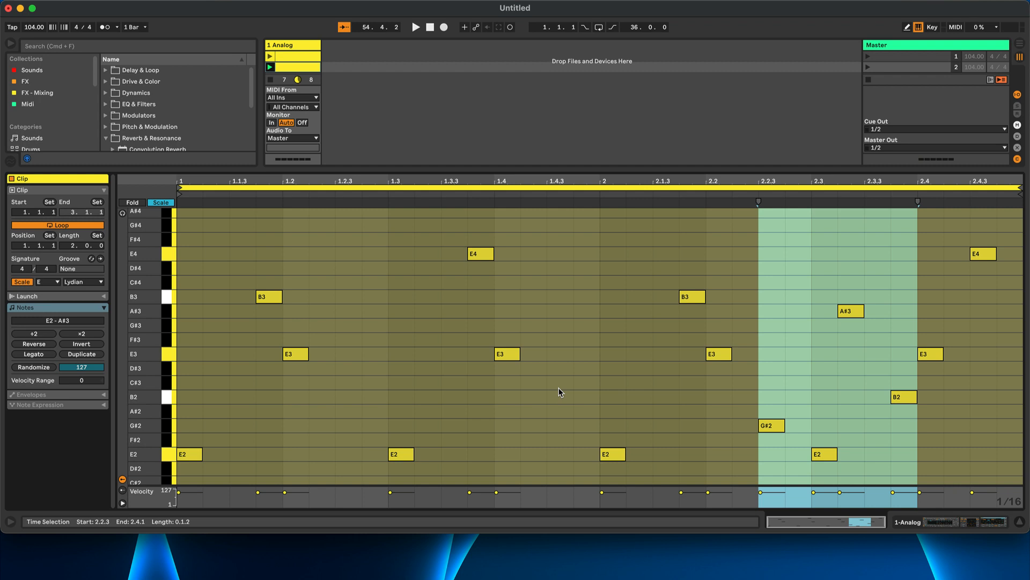
- Add a trial sixteenth-note E3 at 2.1.2, shift it around in pitch and time, and delete it
left_click(611, 390)
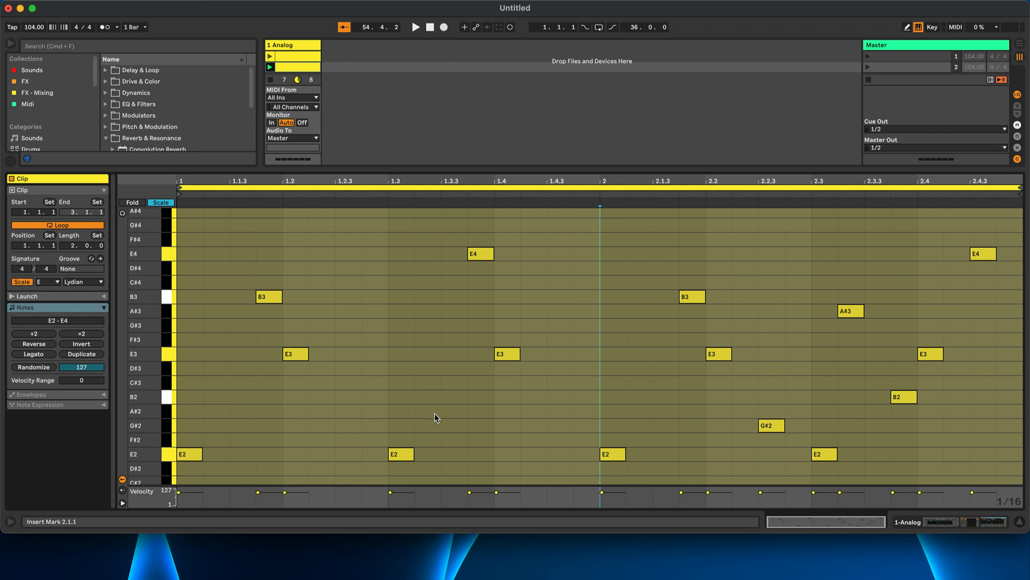
double_click(639, 356)
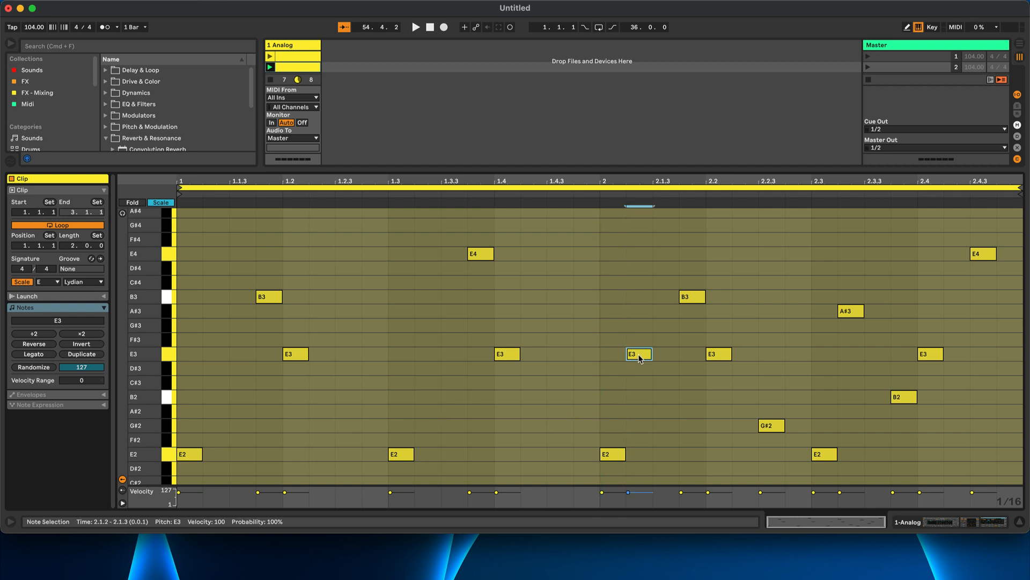
key("Left")
key("Up")
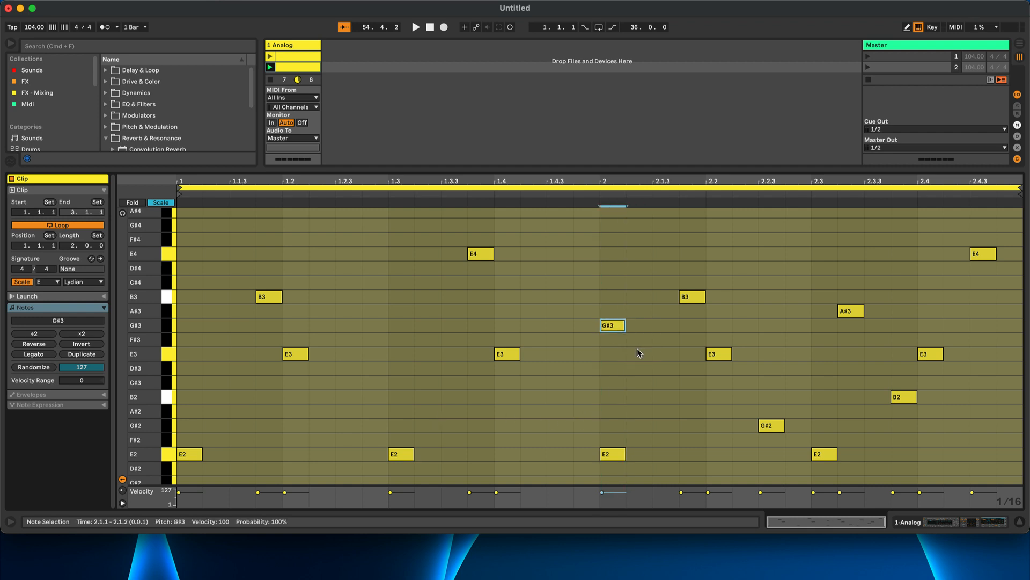
key("Left")
key("Left")
key("Left")
key("Down")
key("Down")
key("Right")
key("Right")
key("Right")
key("Right")
key("Right")
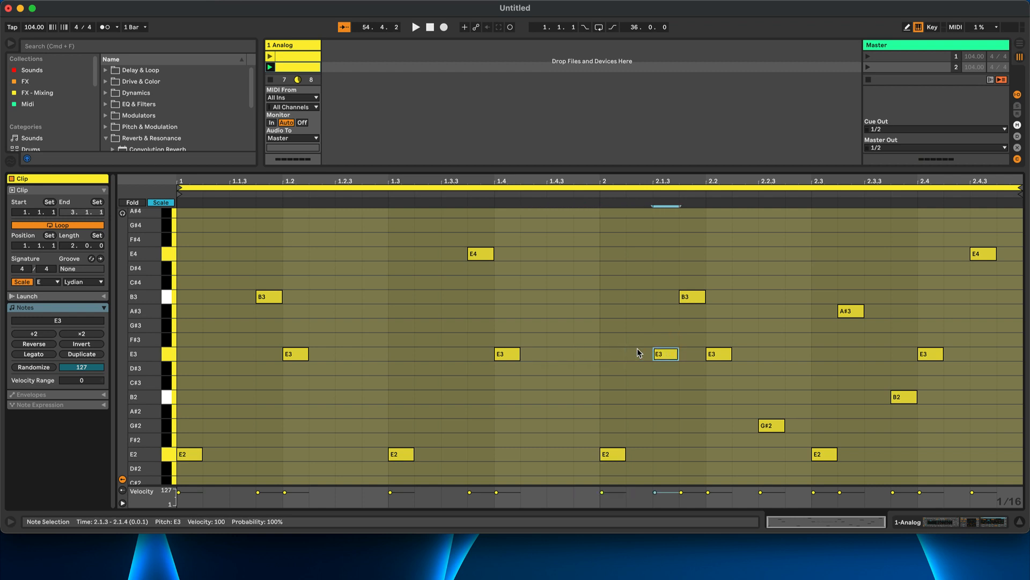
key("Down")
key("Left")
key("Left")
key("Up")
key("Right")
key("Down")
key("Right")
key("Down")
key("Left")
key("Left")
key("Right")
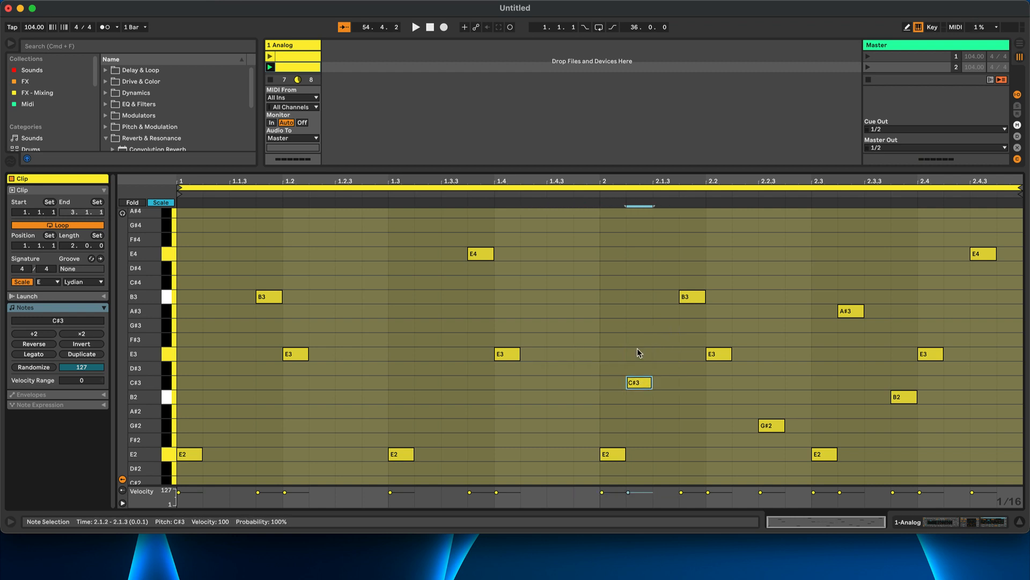
key("Delete")
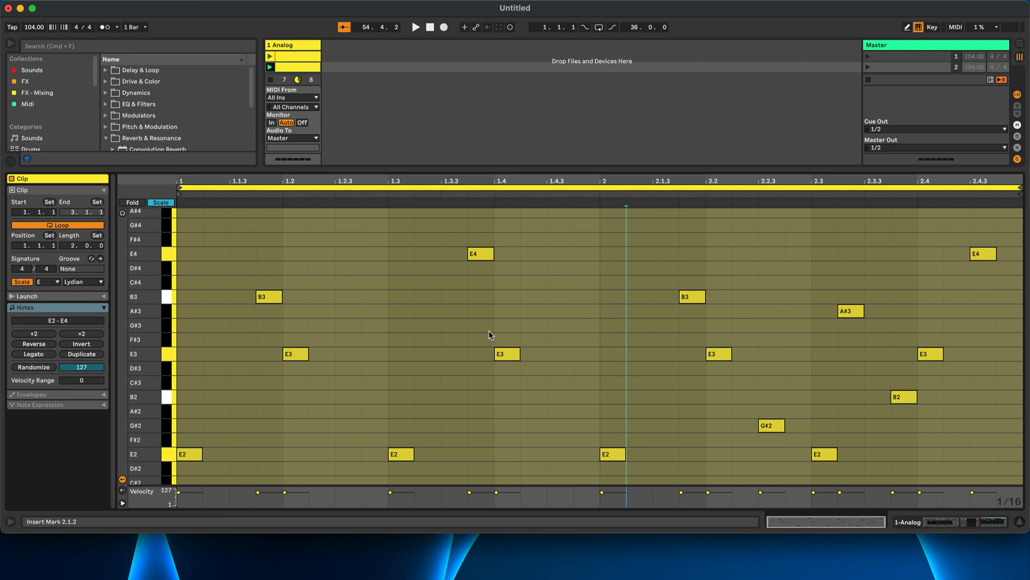
- Open the first clip of the Analog track and launch it
left_click(301, 57)
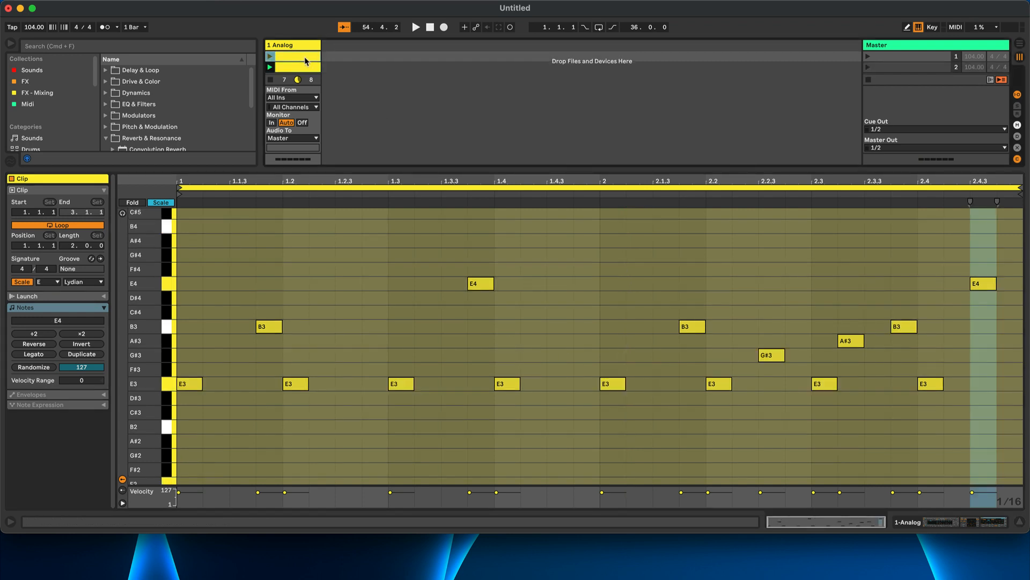
left_click(270, 57)
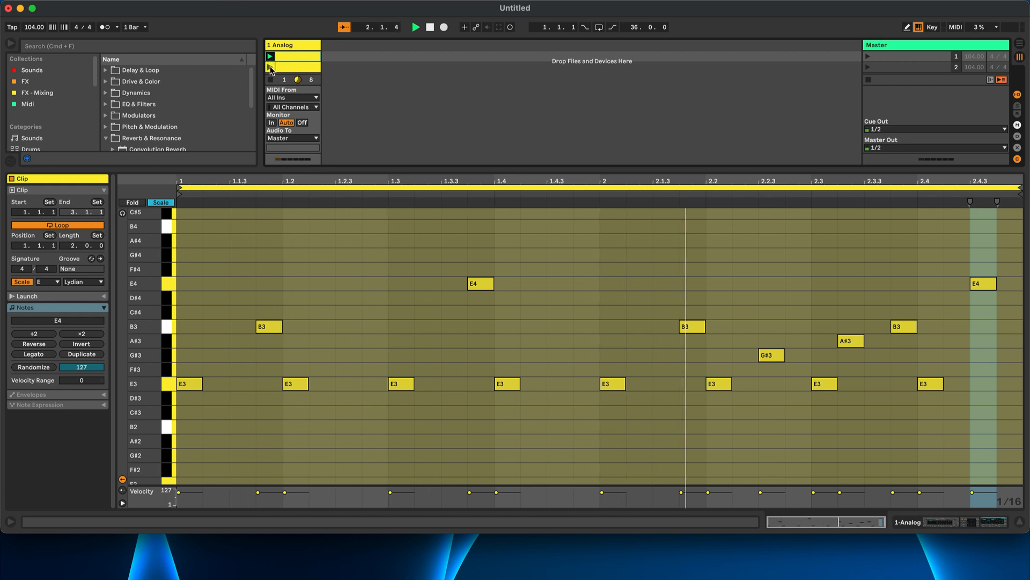
- Audition the second clip of the Analog track, stop playback and duplicate the whole track
left_click(270, 67)
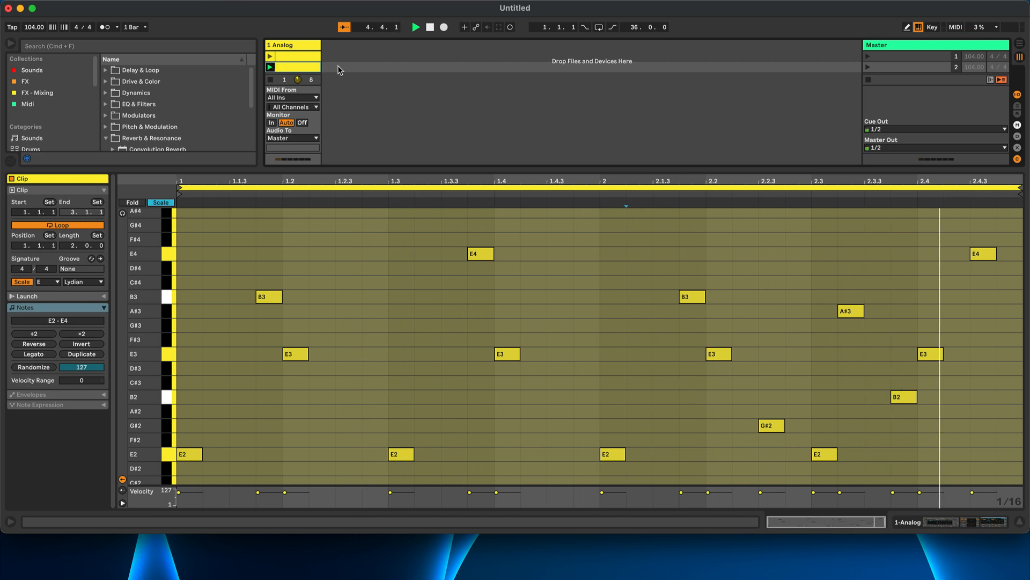
left_click(296, 46)
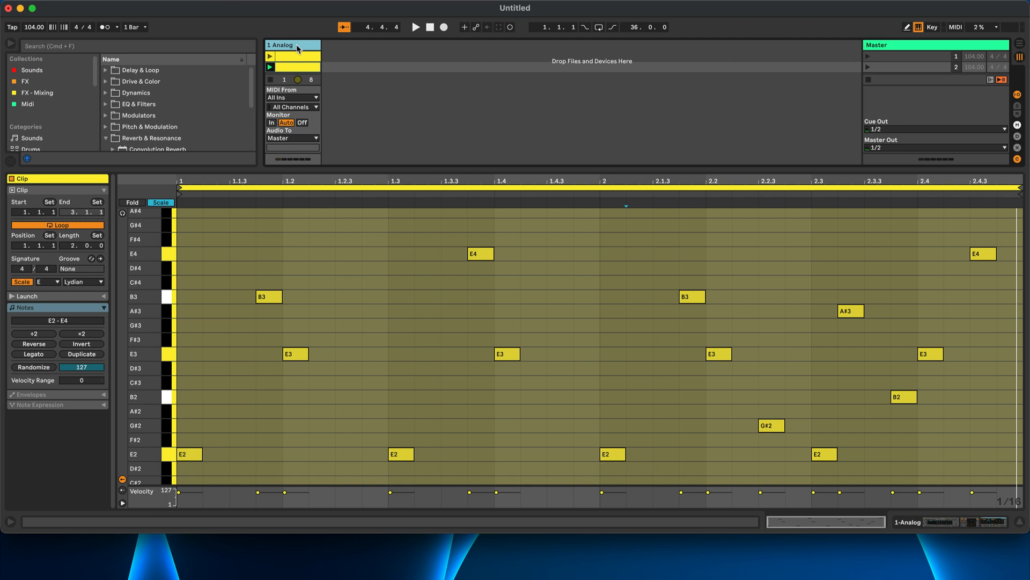
key("super+d")
- Color the duplicated Analog track cyan and assign that track color to its clips
right_click(332, 50)
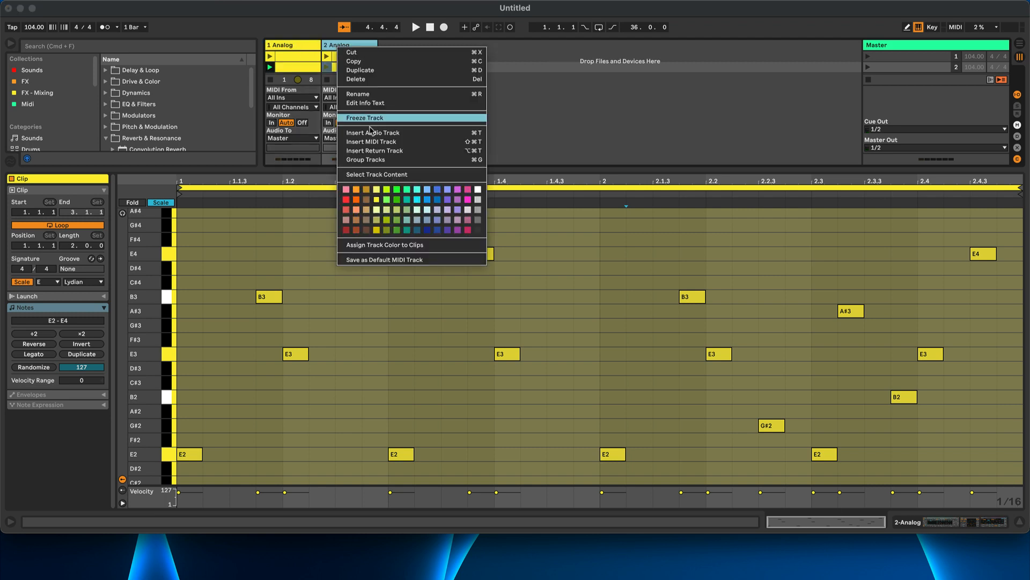
left_click(418, 191)
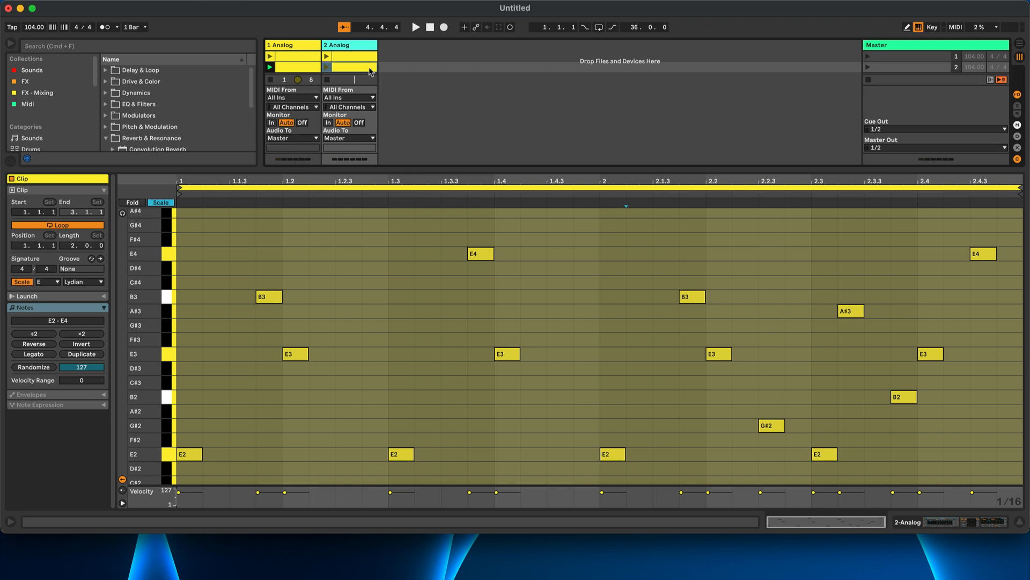
right_click(352, 47)
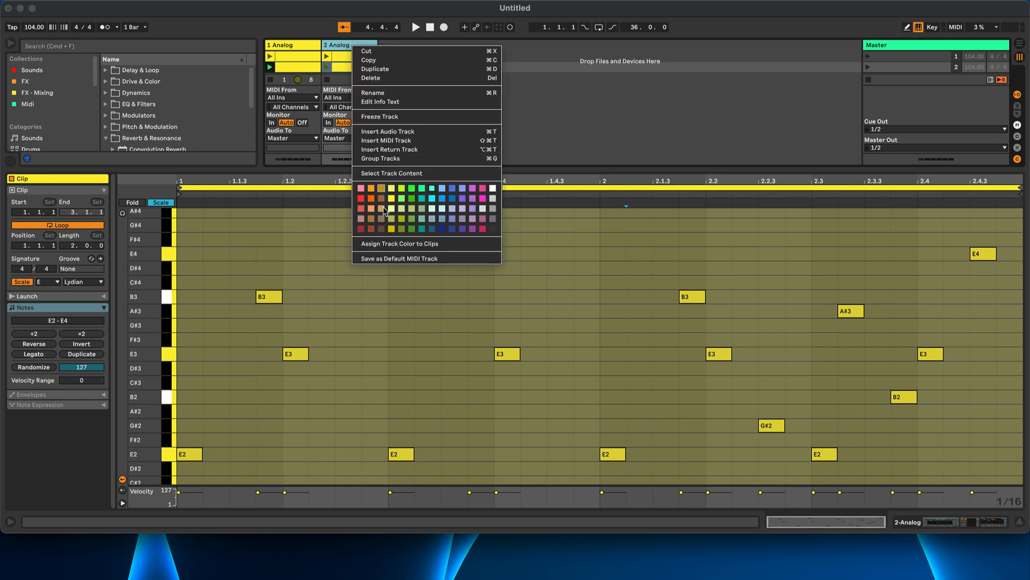
left_click(393, 245)
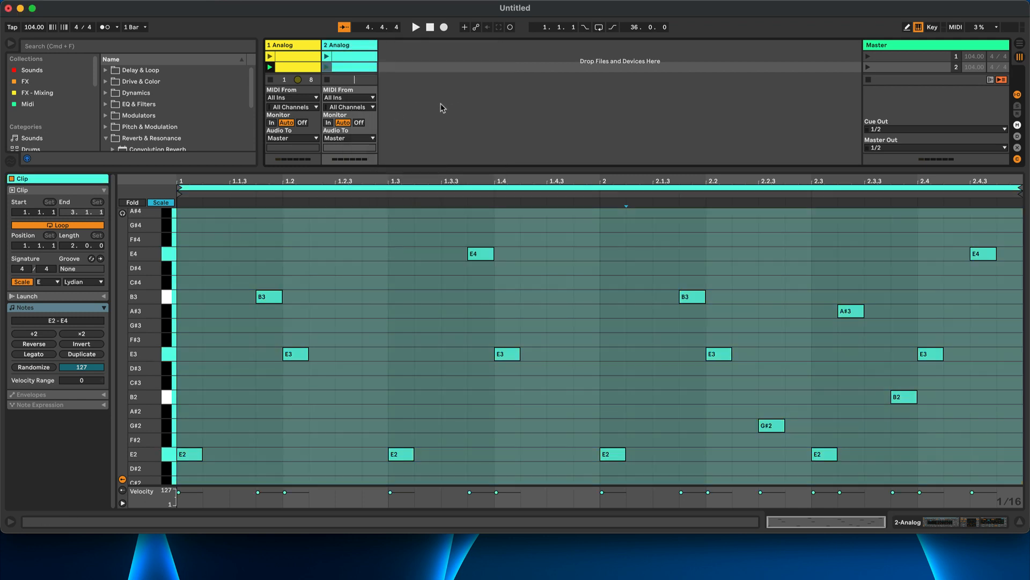
- Select the duplicated track's first clip, show the track's devices, and launch that clip
left_click(305, 67)
left_click(350, 68)
left_click(350, 58)
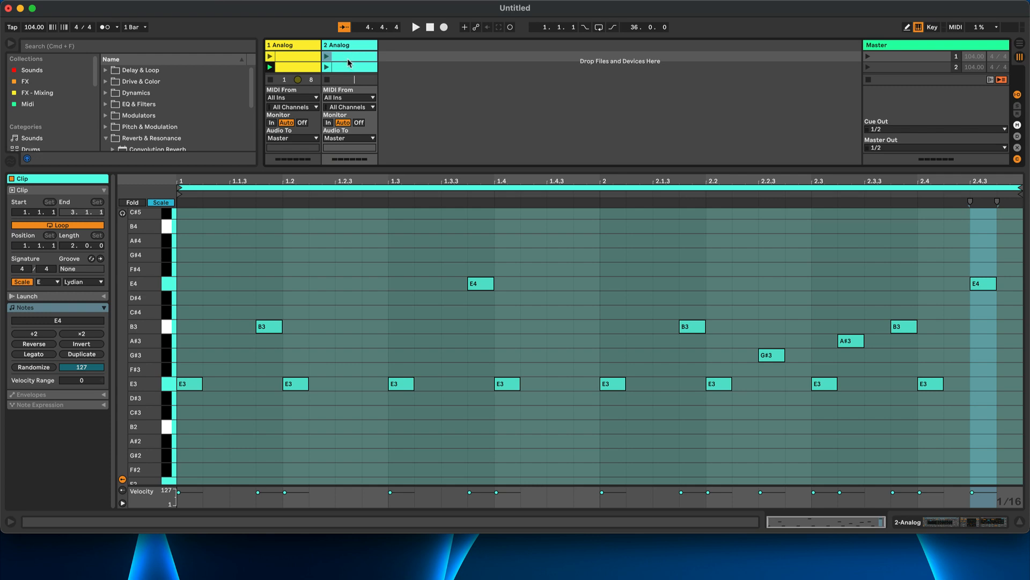
key("shift+Tab")
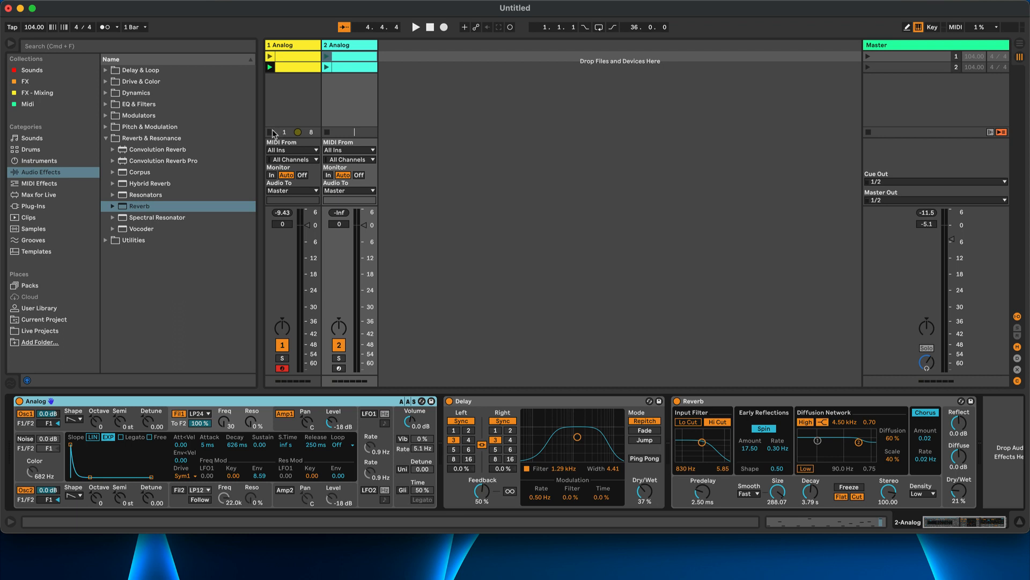
left_click(326, 55)
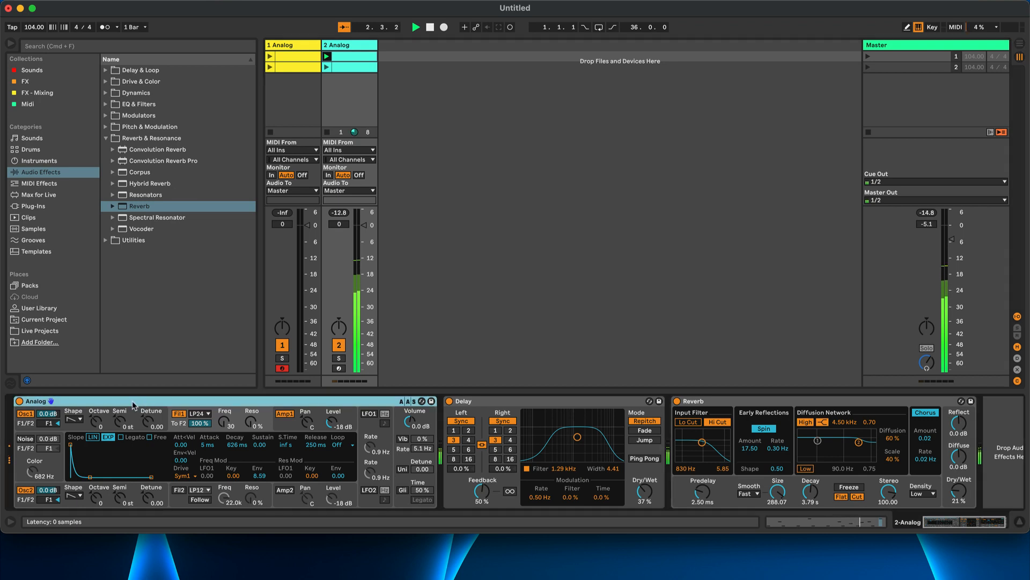
- Set the shape of both Osc1 and Osc2 to the rectangle wave in the duplicated track's Analog synth
left_click(79, 421)
left_click(75, 454)
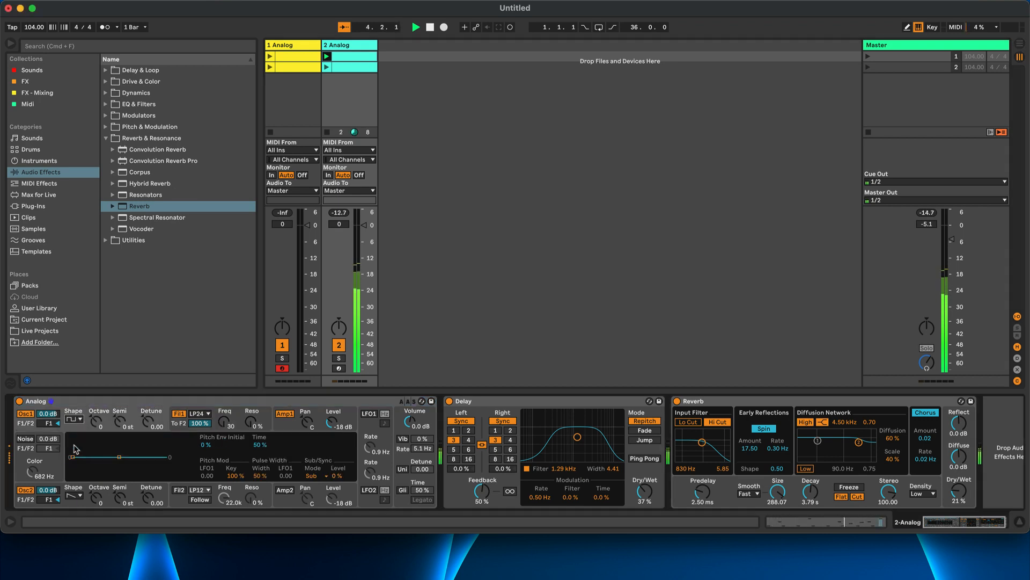
left_click(78, 496)
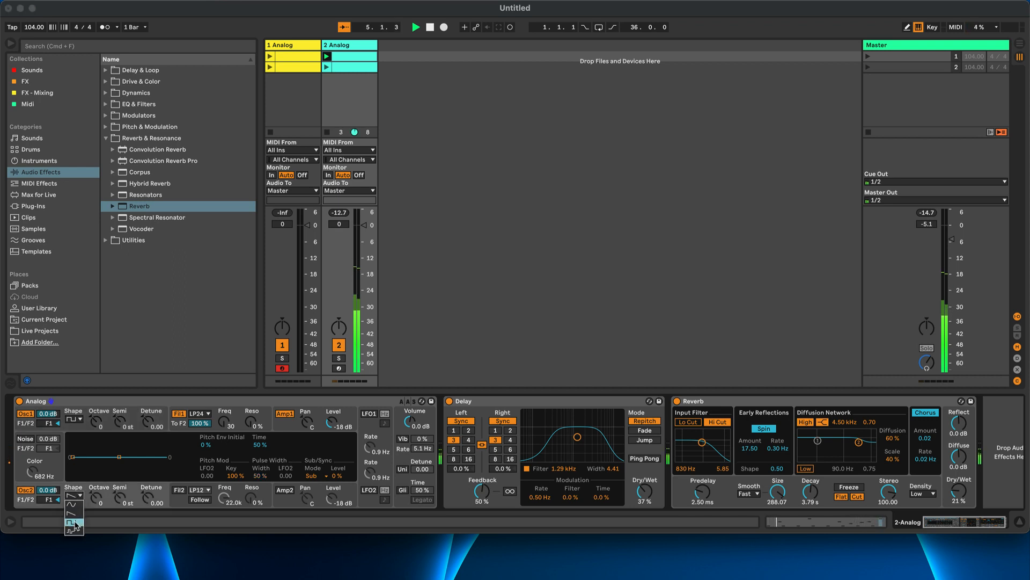
left_click(72, 522)
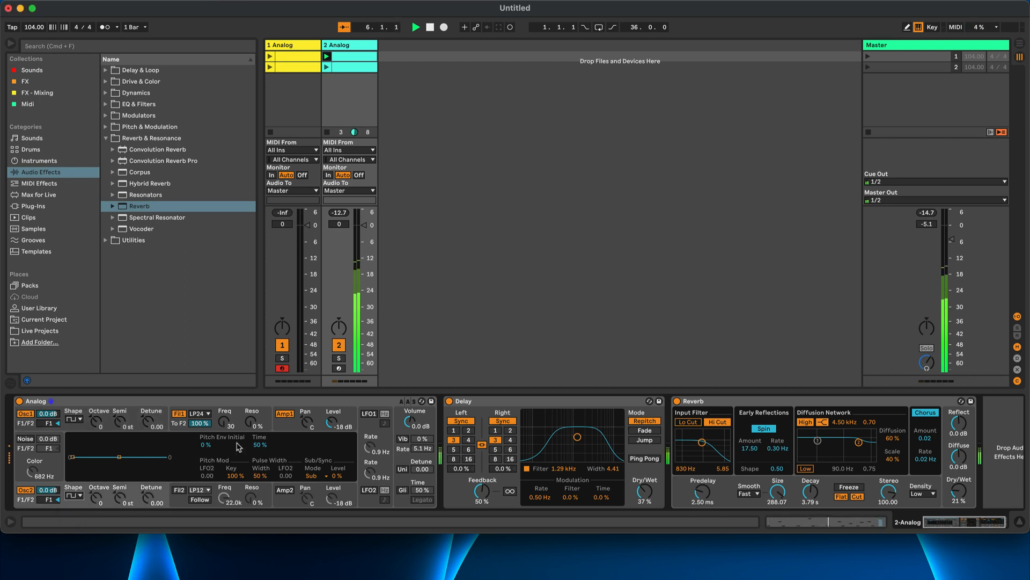
- Set filter 1's resonance to 37 % and the Analog volume to -6.0 dB, ending with playback stopped
left_click(251, 424)
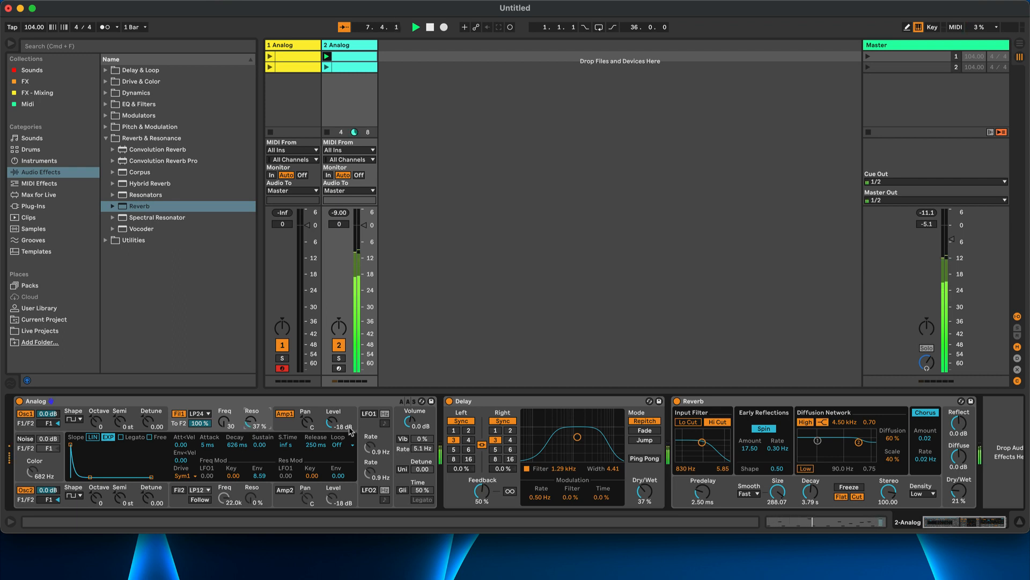
left_click(410, 420)
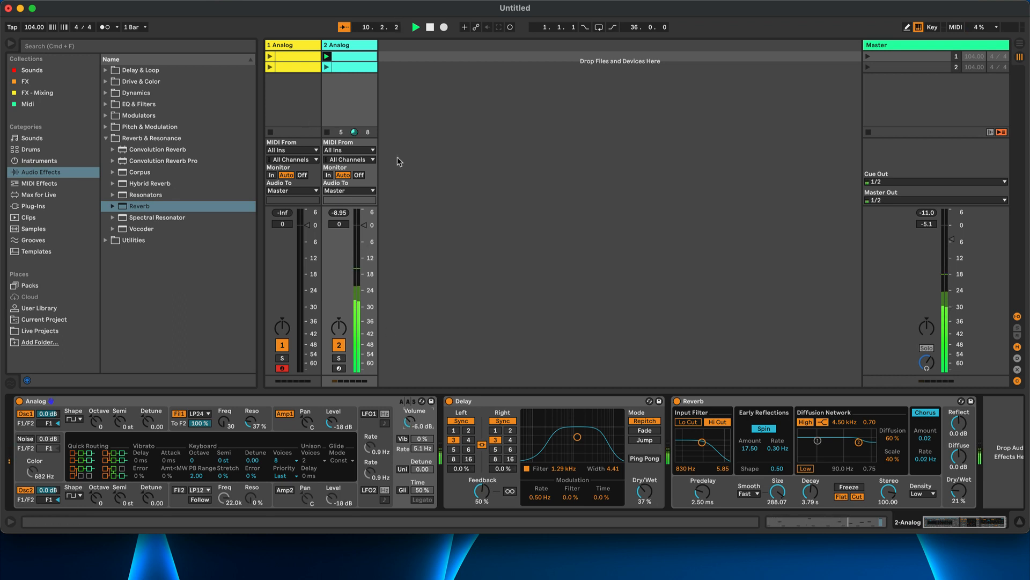
key("space")
- Open the cyan track's first clip and delete all its notes above E3
double_click(348, 60)
left_click(335, 285)
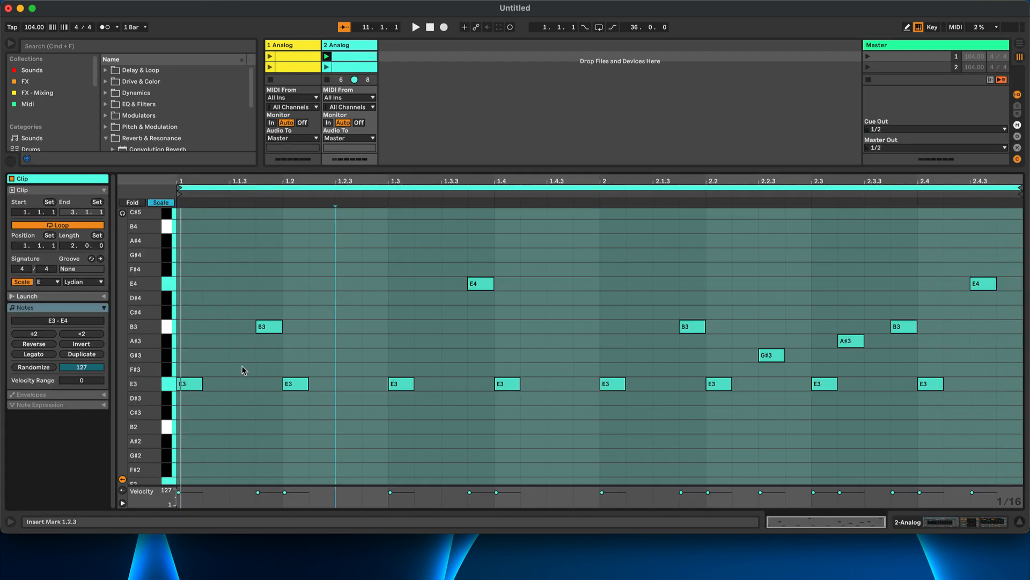
left_click(203, 406)
left_click_drag(240, 352, 1001, 247)
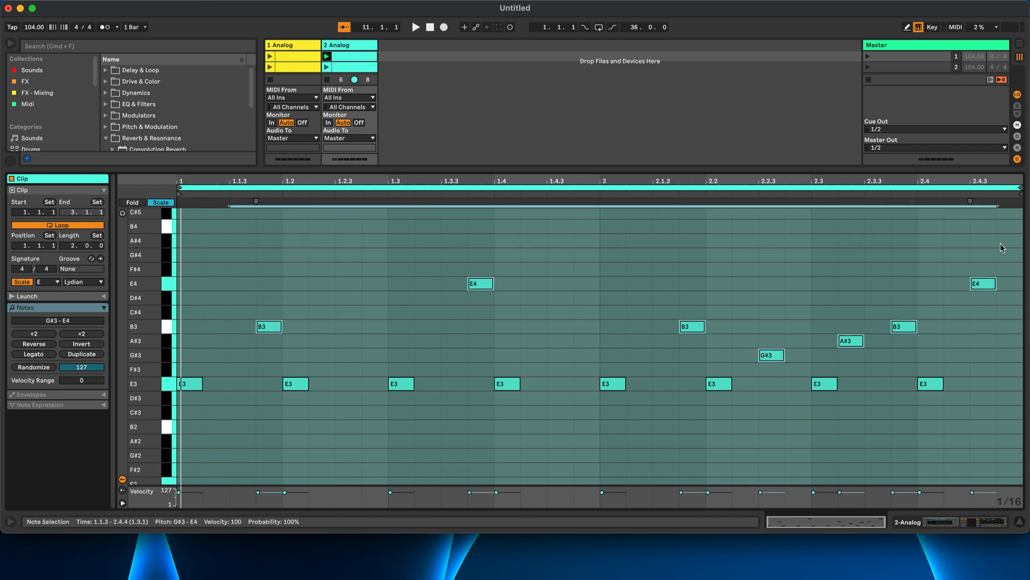
key("Delete")
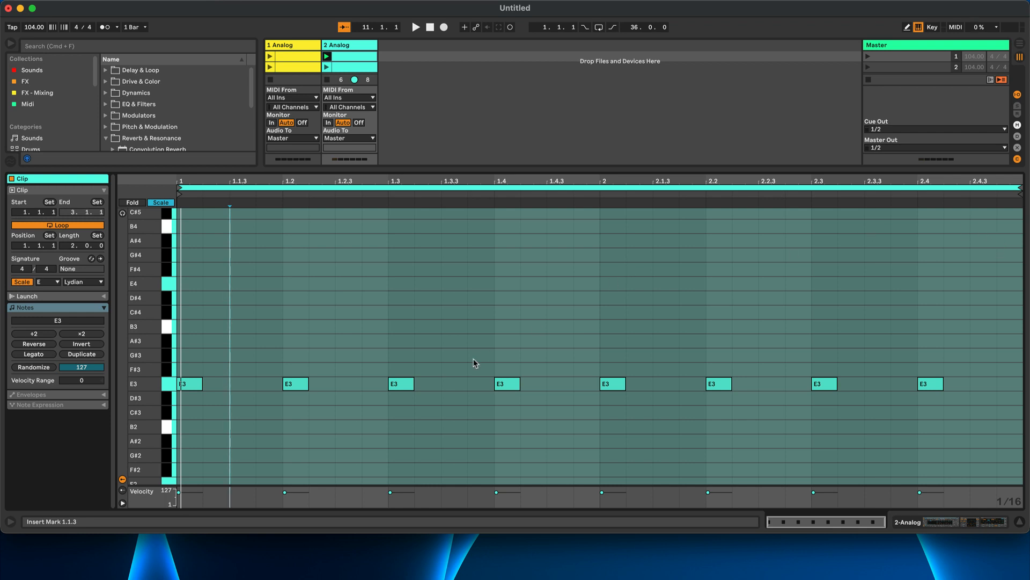
- Start playback and move the E3 note at beat 1.2 one sixteenth later, to 1.2.2
left_click(364, 320)
key("space")
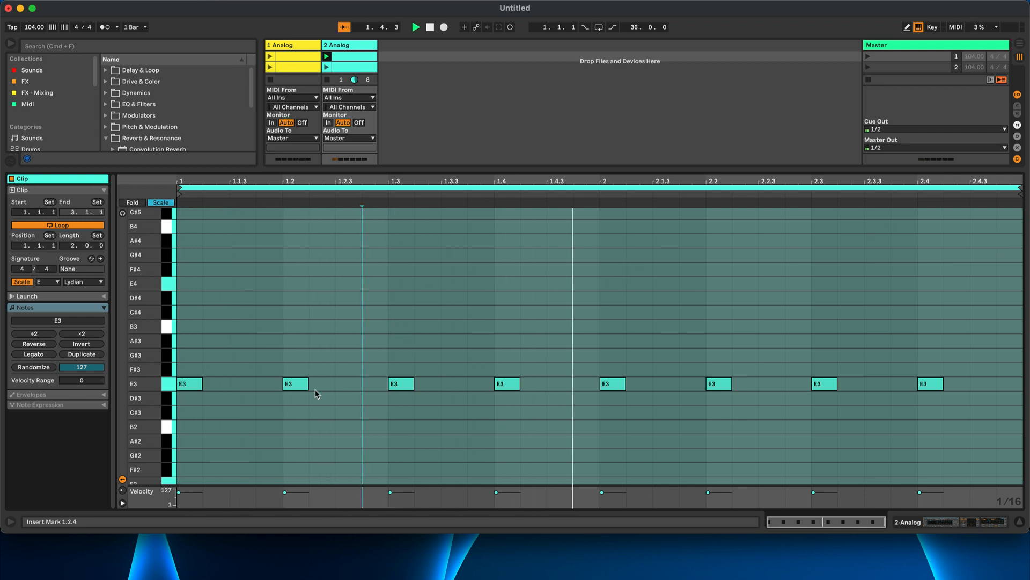
left_click_drag(264, 359, 321, 403)
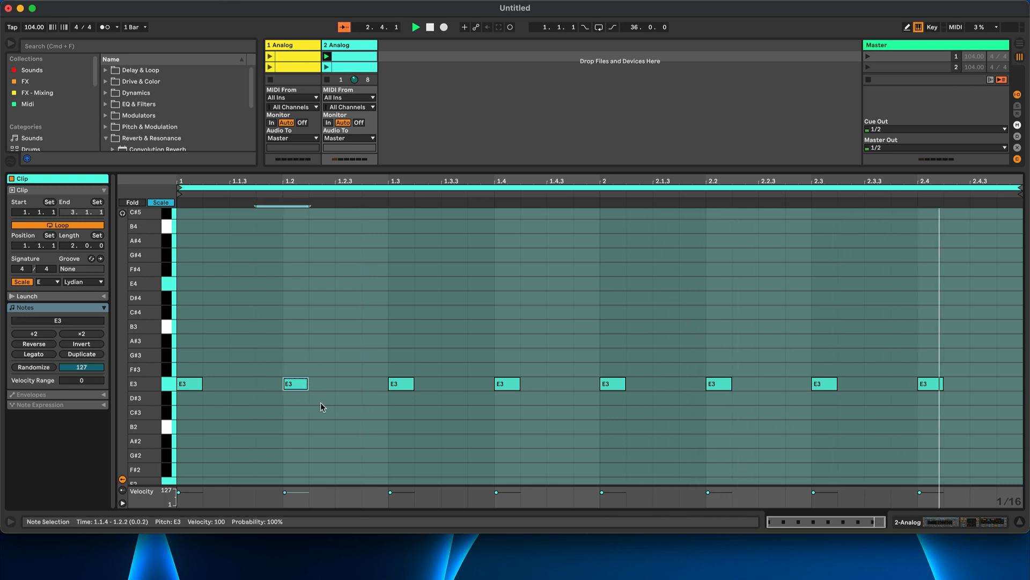
key("Right")
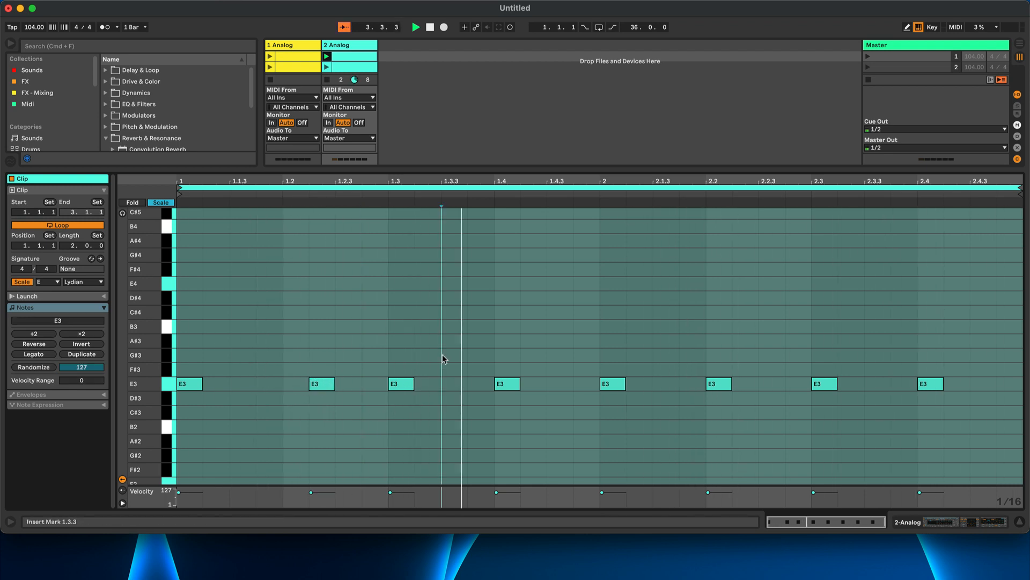
- Move the E3 note at beat 1.4 to 1.4.3 and the one at beat 2.2 to 2.2.2
left_click_drag(443, 356, 386, 402)
left_click_drag(489, 357, 534, 401)
key("Right")
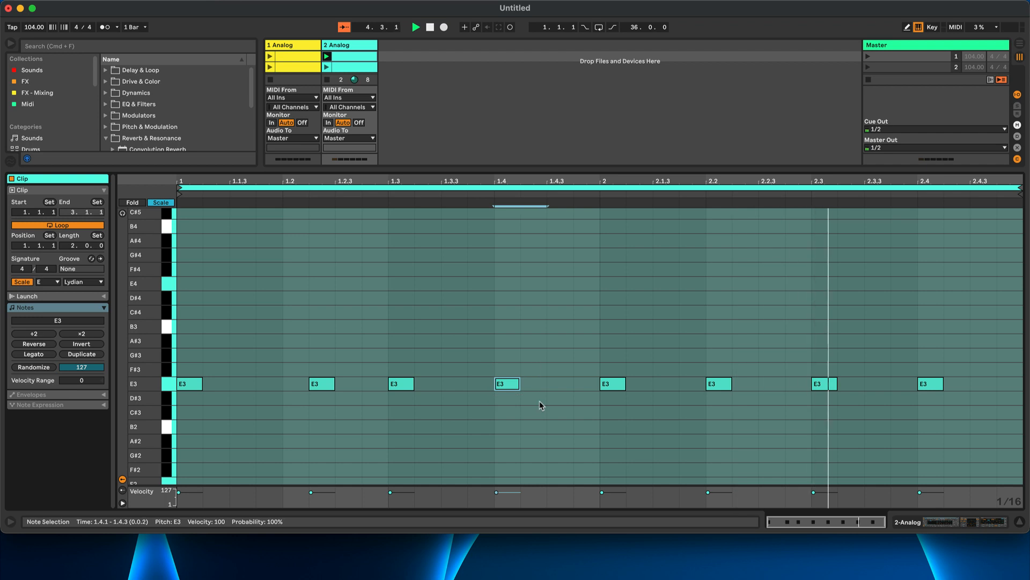
key("Right")
left_click_drag(690, 357, 750, 390)
key("Right")
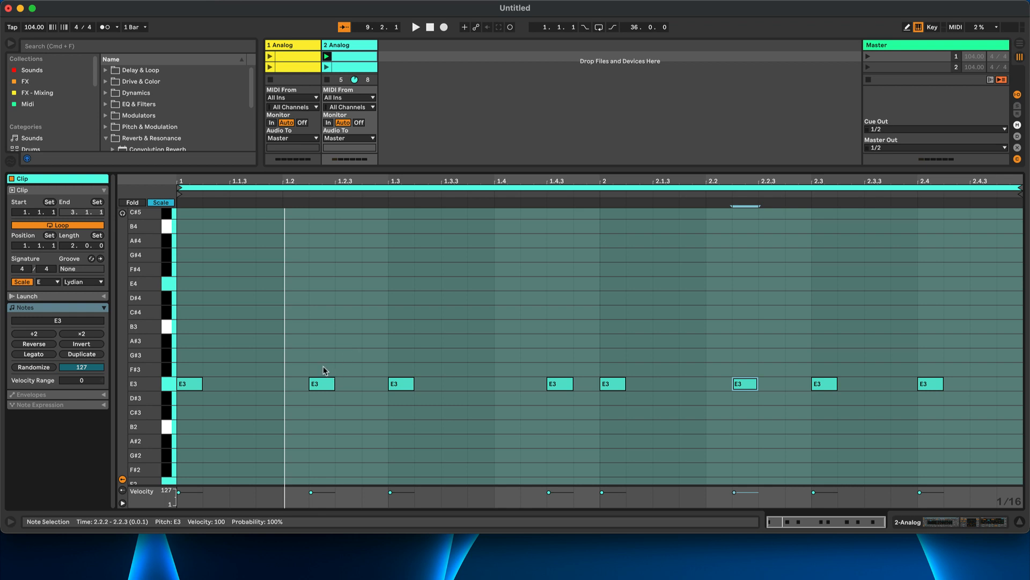
- Select the E3 notes at 1.3, 2.1 and 2.3 and raise them to G#3 while the clip plays
left_click_drag(368, 346, 422, 406)
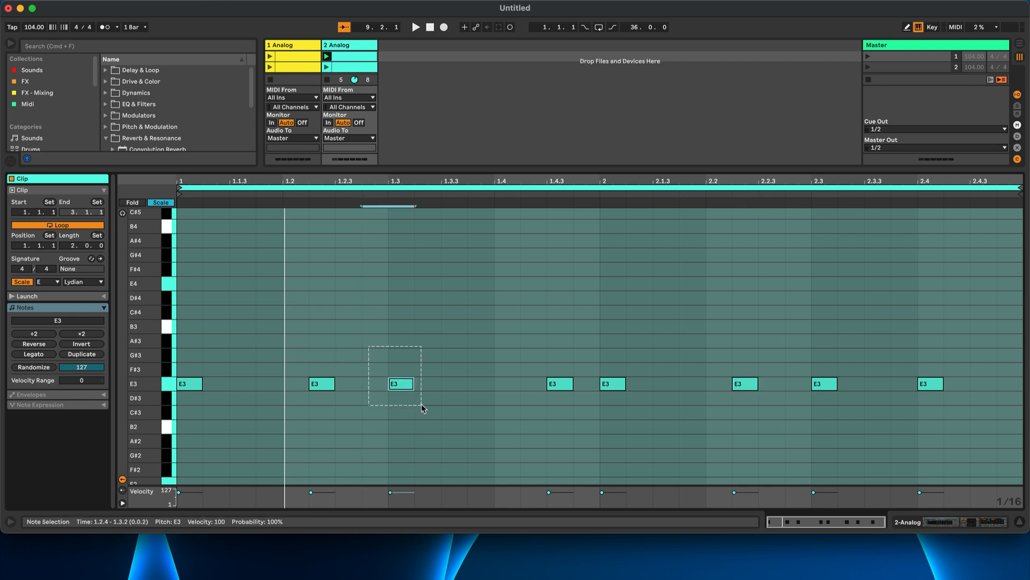
left_click(607, 384, "shift")
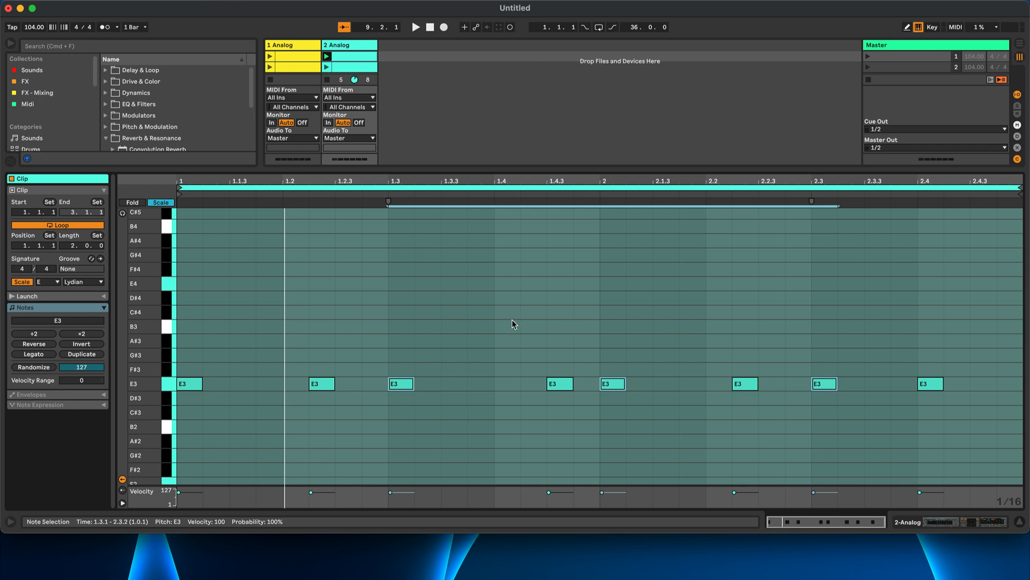
key("space")
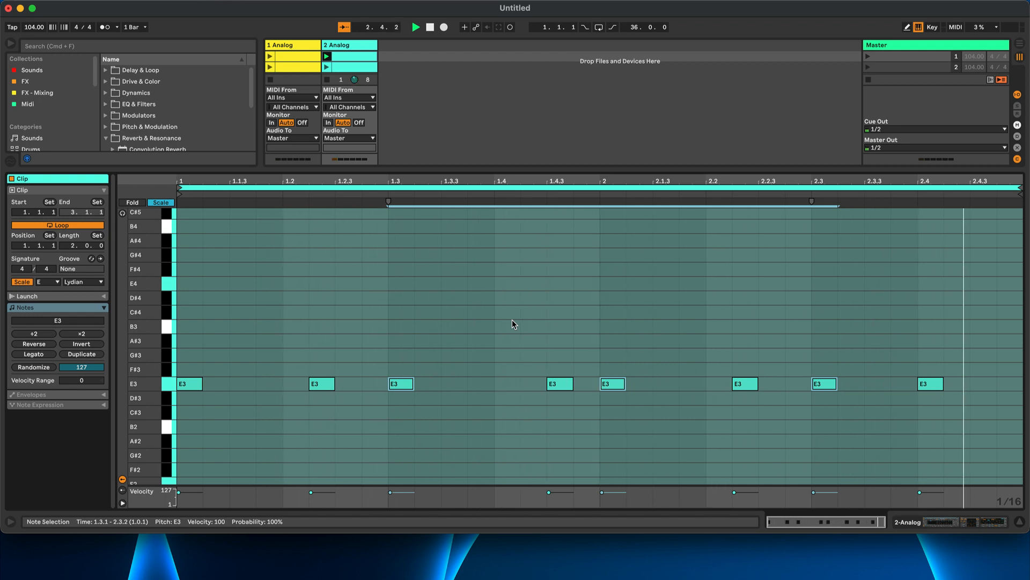
key("Up")
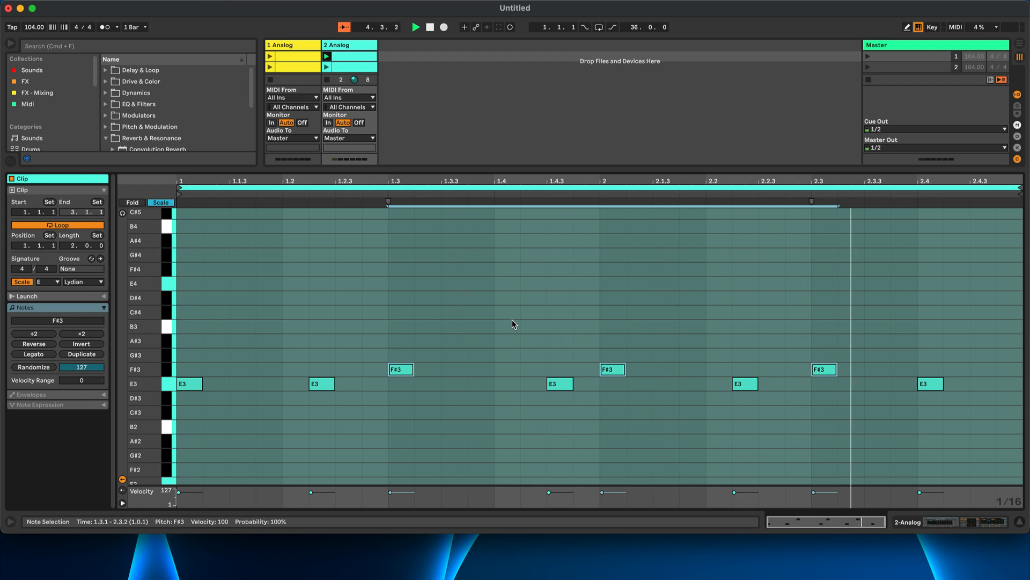
key("Up")
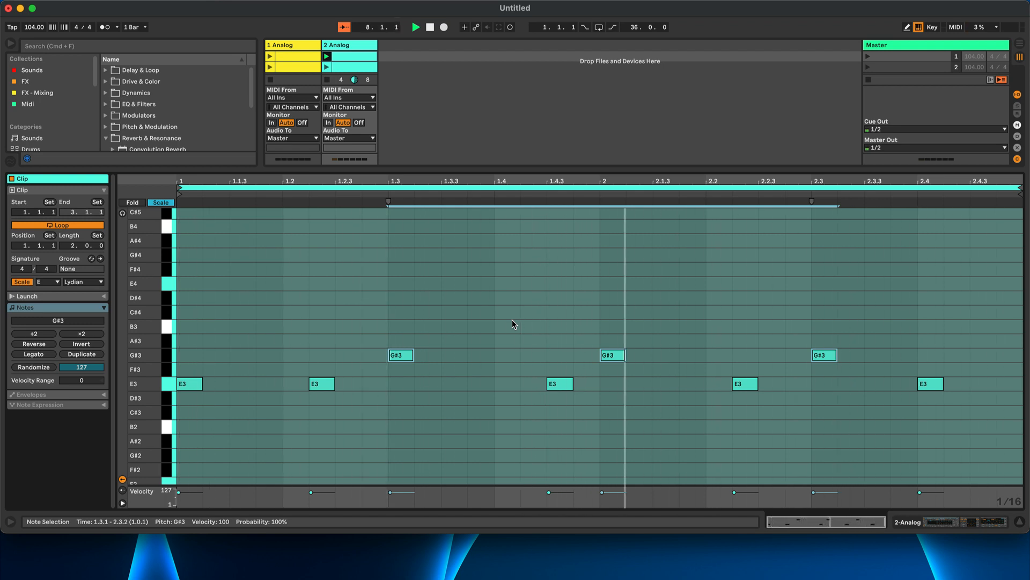
- Launch the yellow track's first clip alongside the cyan one and select both clips together
left_click(280, 56)
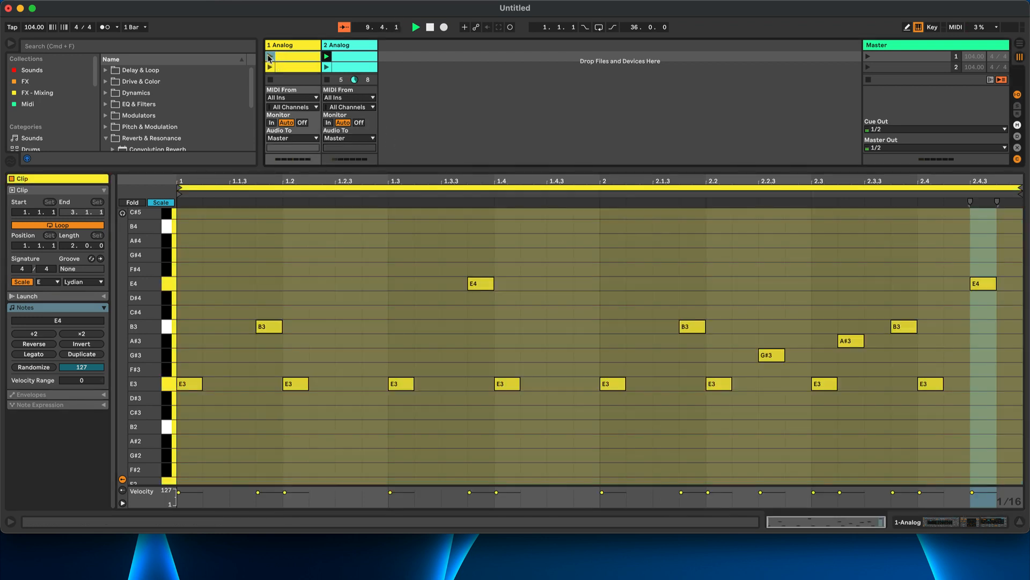
left_click(345, 61)
left_click(277, 56)
left_click(352, 60, "shift")
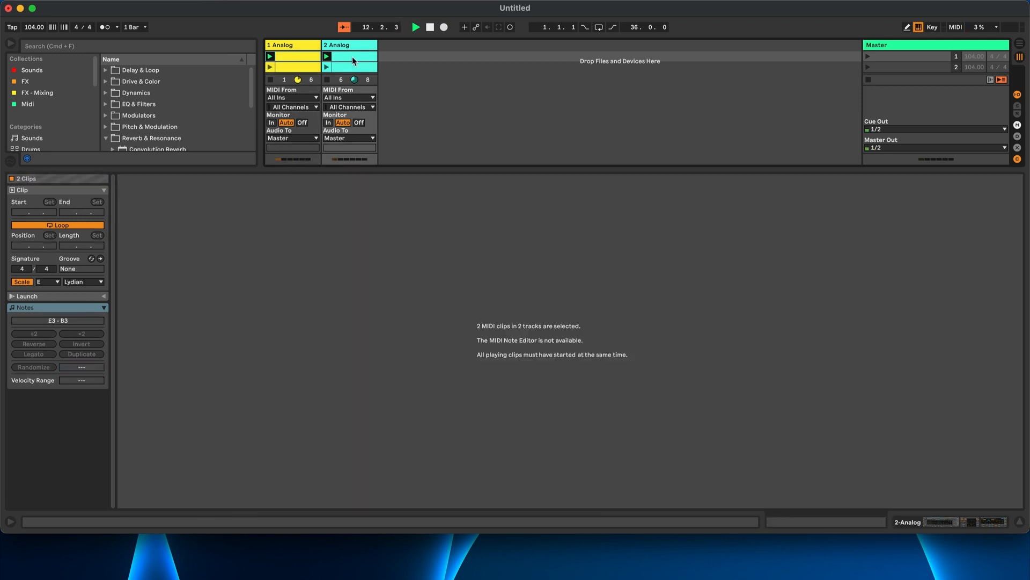
left_click(352, 56)
left_click(294, 56, "shift")
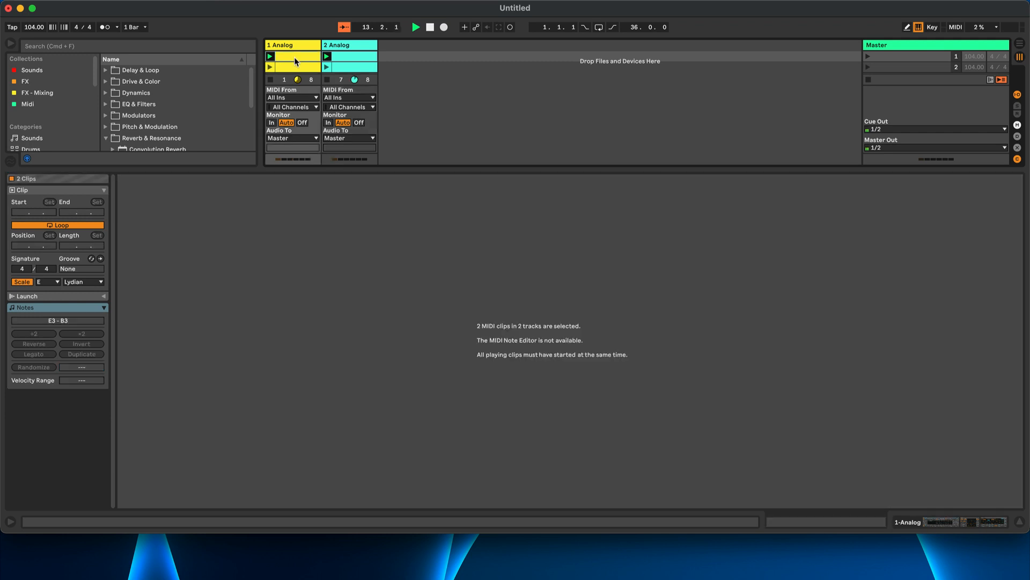
- Compare the note patterns of both tracks' first clips, viewing them separately and selected together, and stop playback
left_click(294, 57)
left_click(348, 56)
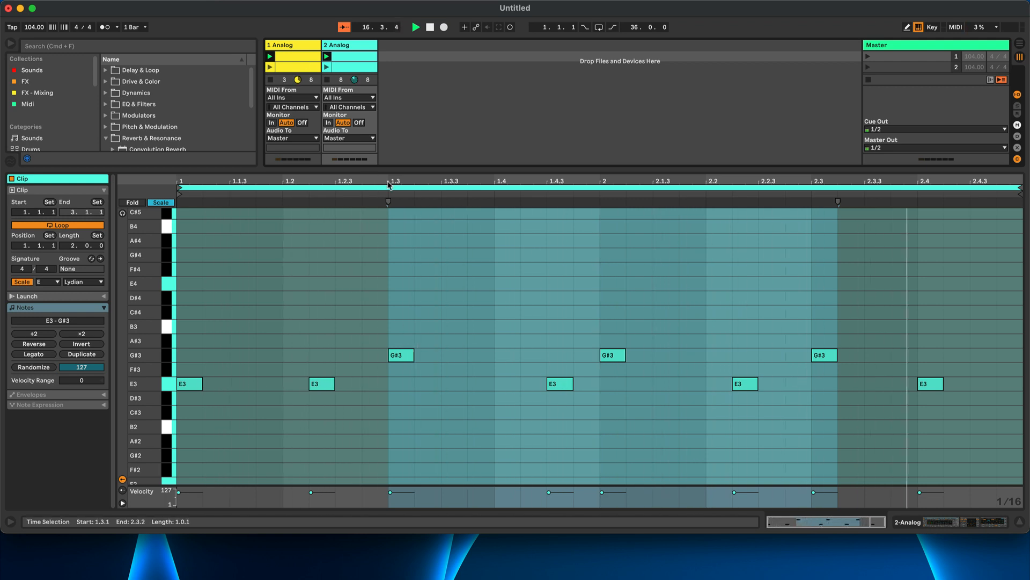
left_click(298, 56)
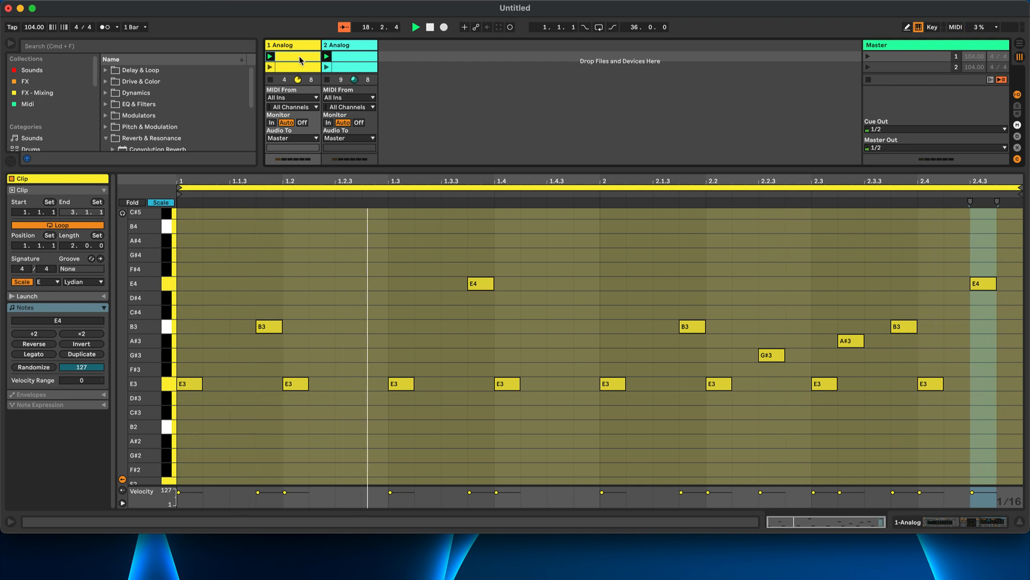
left_click(345, 61, "shift")
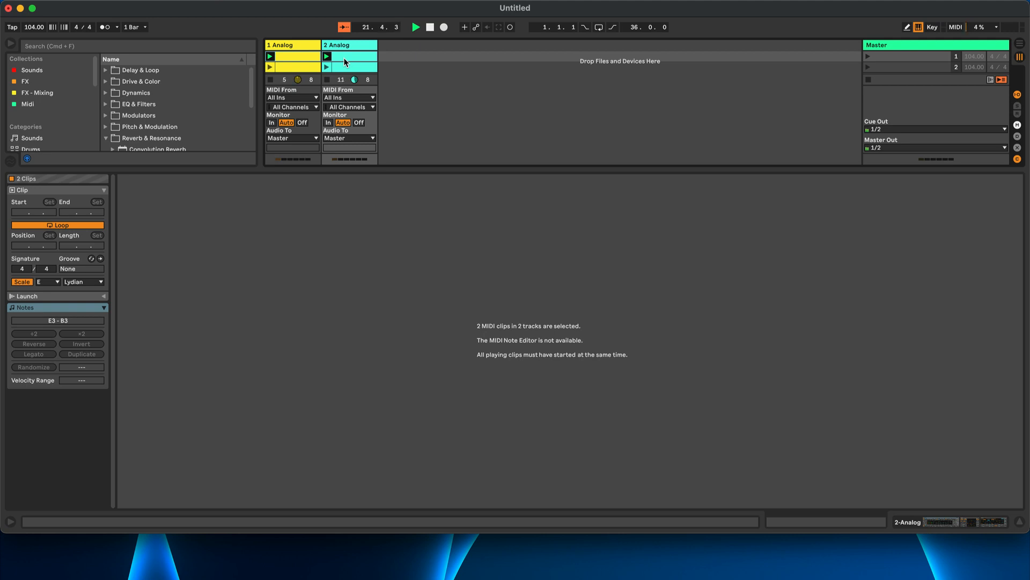
left_click(344, 57)
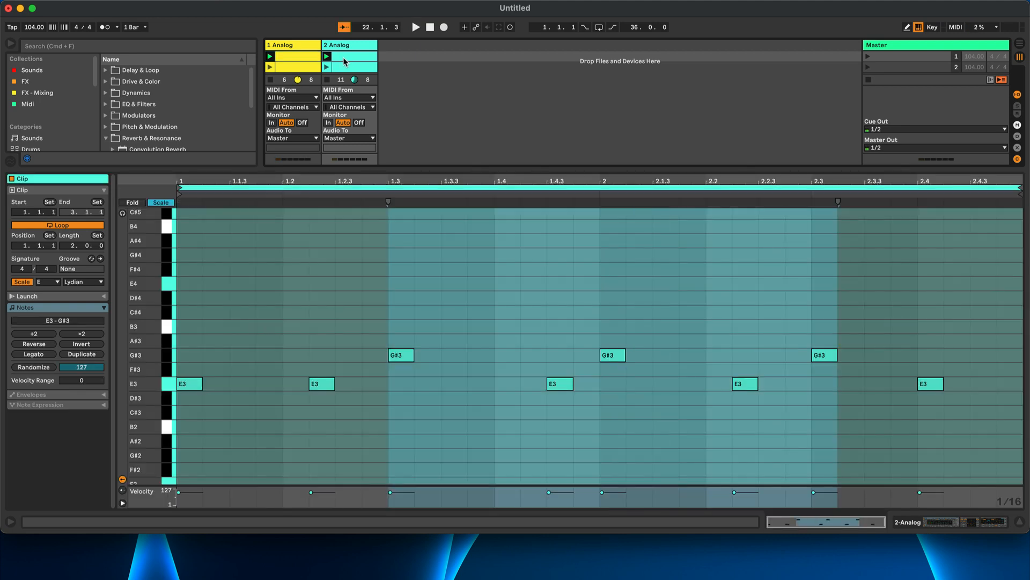
left_click(303, 60)
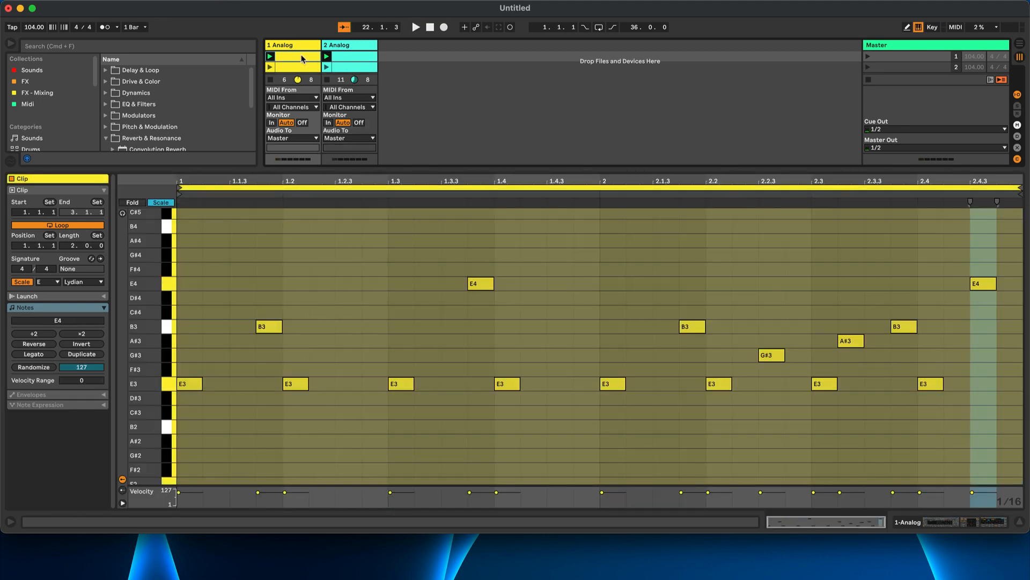
- Select the first clips of both Analog tracks together and start playback
left_click(346, 54)
left_click(309, 59, "shift")
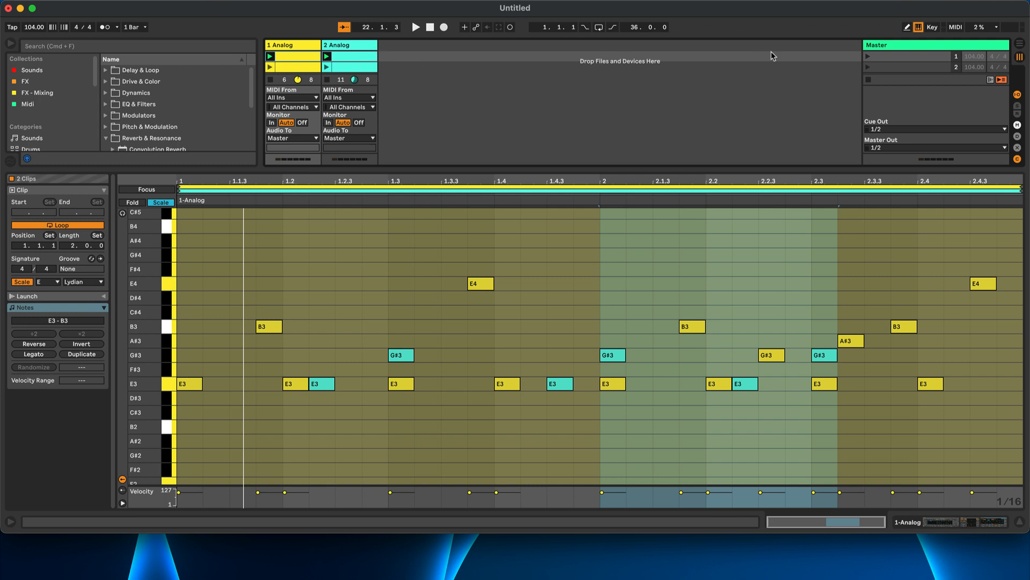
left_click(416, 28)
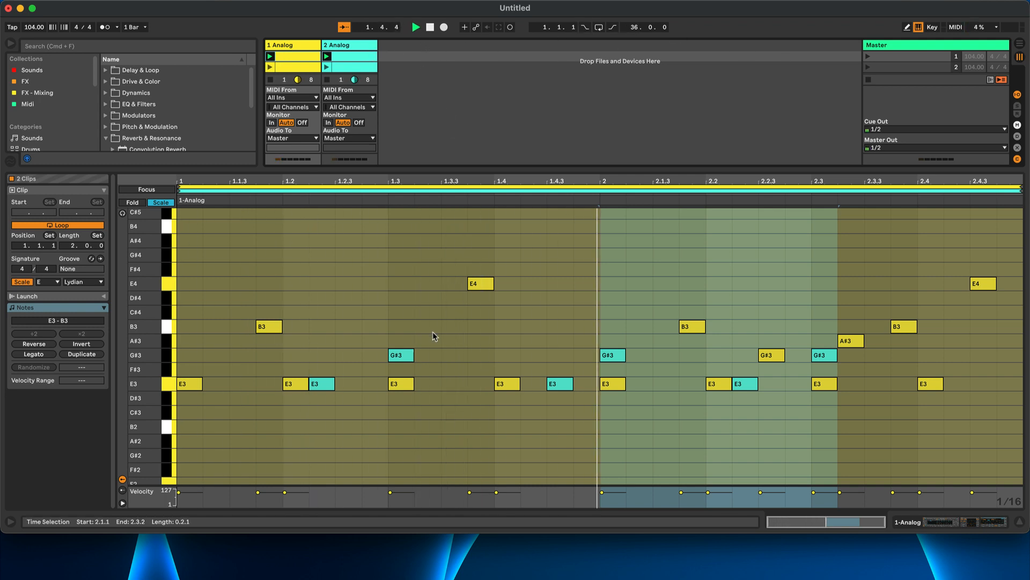
- Raise the cyan clip's G#3 note at beat 1.3 to C#4 while the clips play
left_click(401, 355)
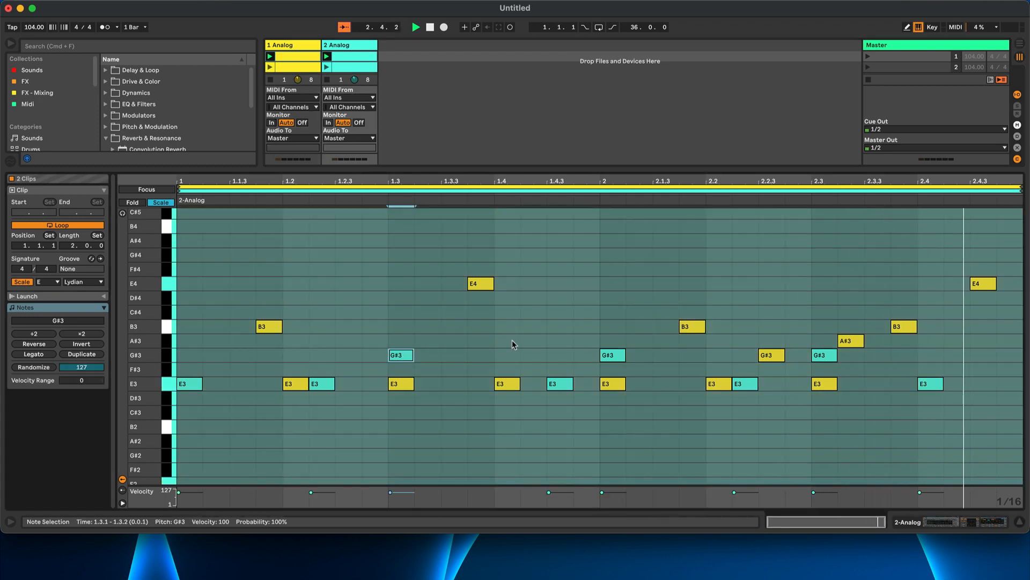
key("Up")
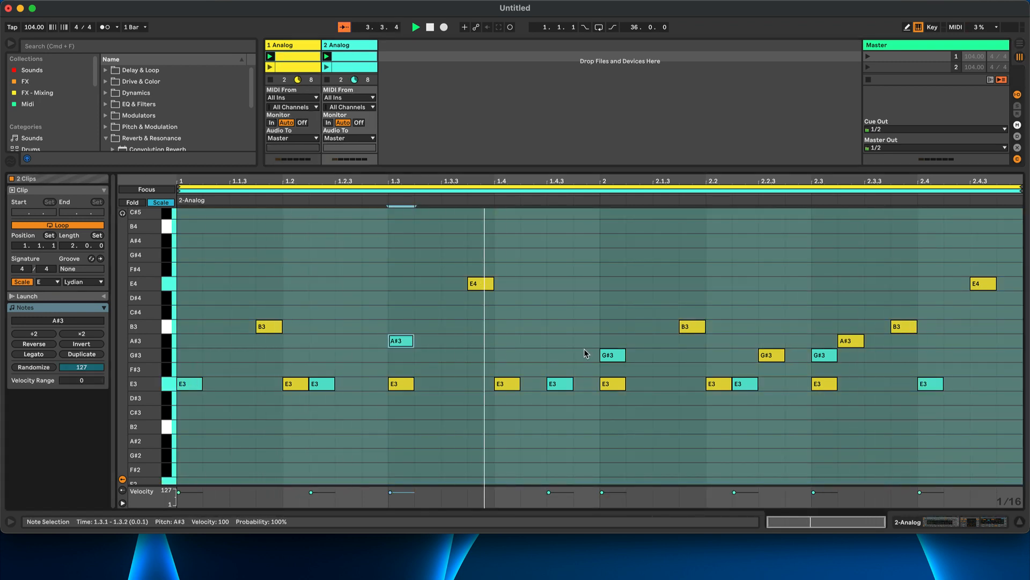
key("Up")
key("Up")
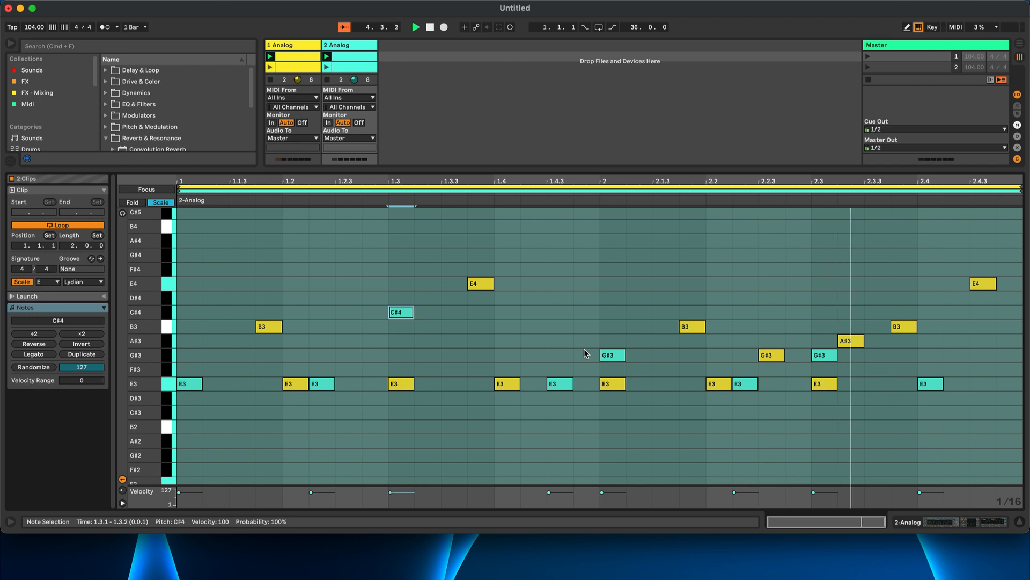
key("Up")
key("Down")
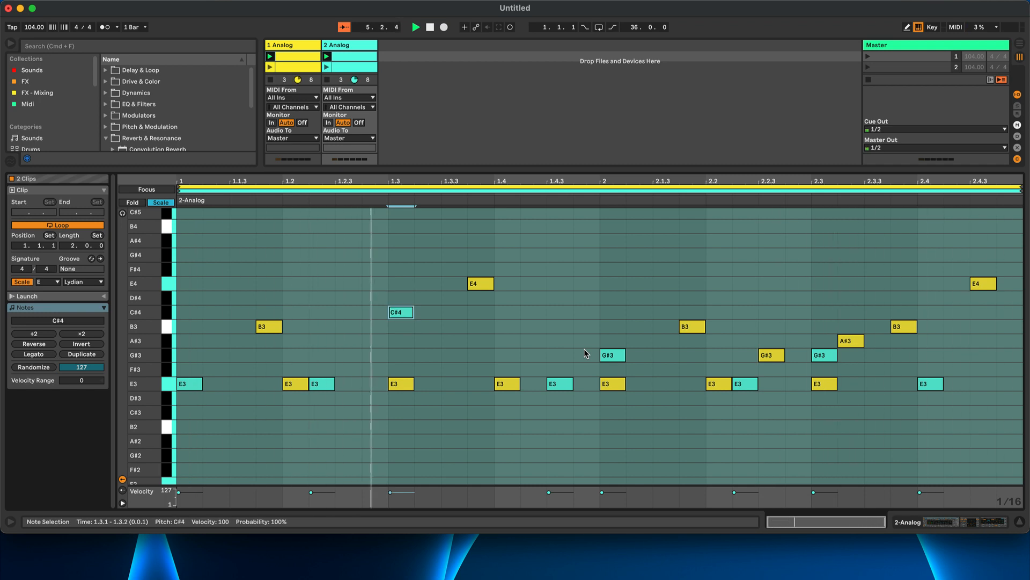
- Raise the cyan clip's E3 note at 1.4.3 to A#3
left_click(566, 385)
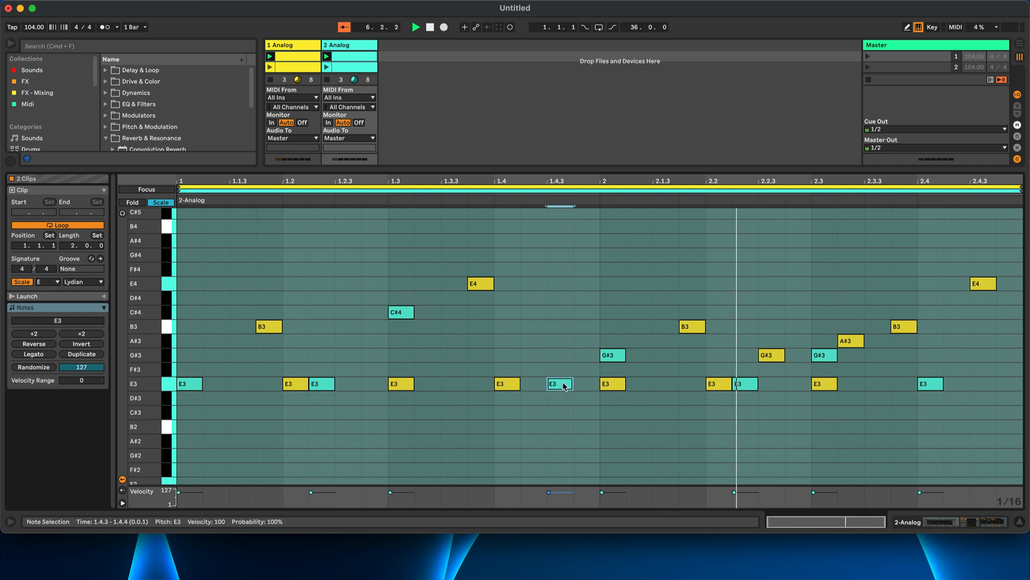
key("Up")
key("Up")
key("Up")
key("Up")
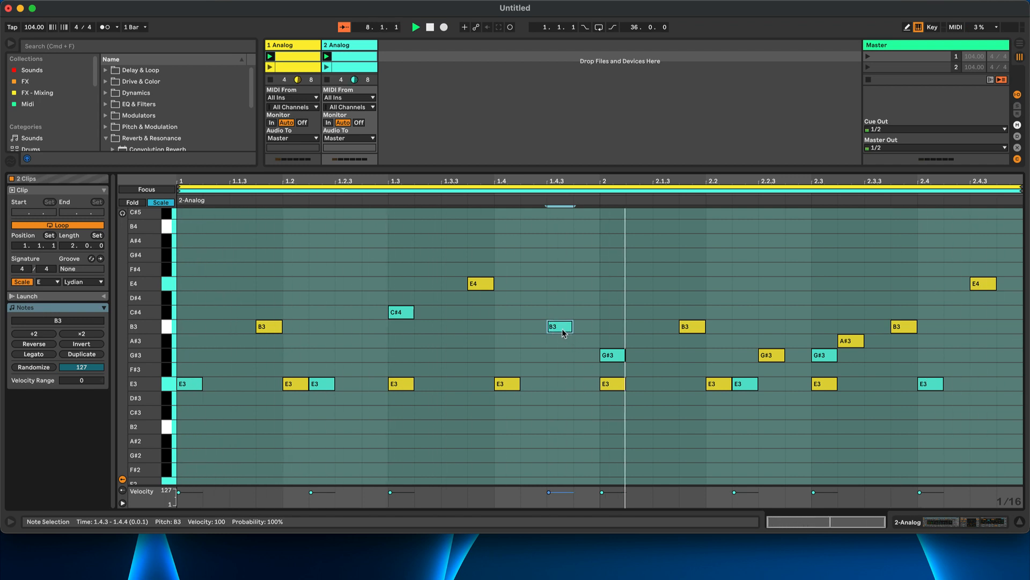
key("Down")
- Raise the cyan clip's G#3 note at beat 2.1 to B3 and shift it to 2.1.2
left_click(612, 355)
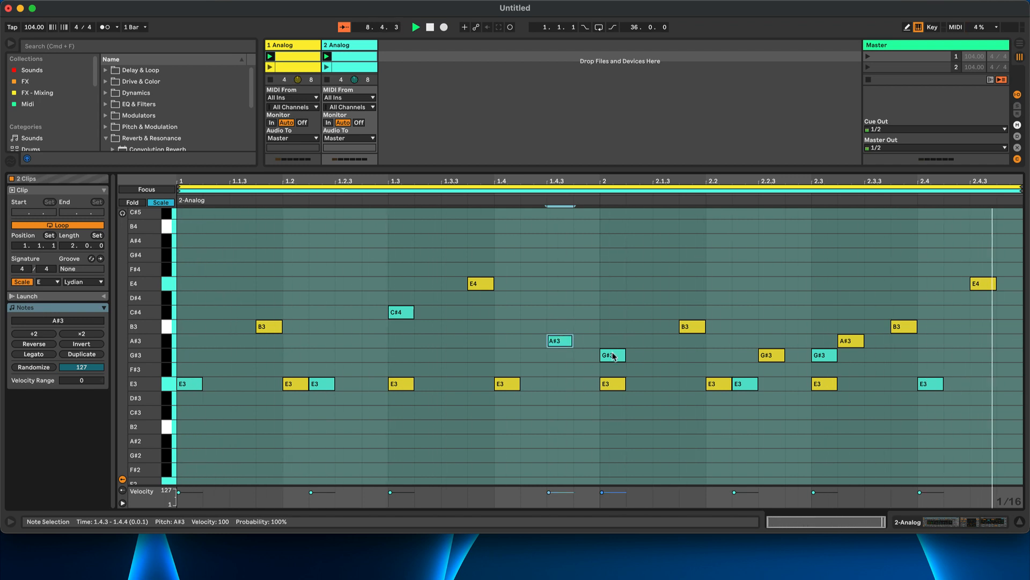
key("Up")
key("Up")
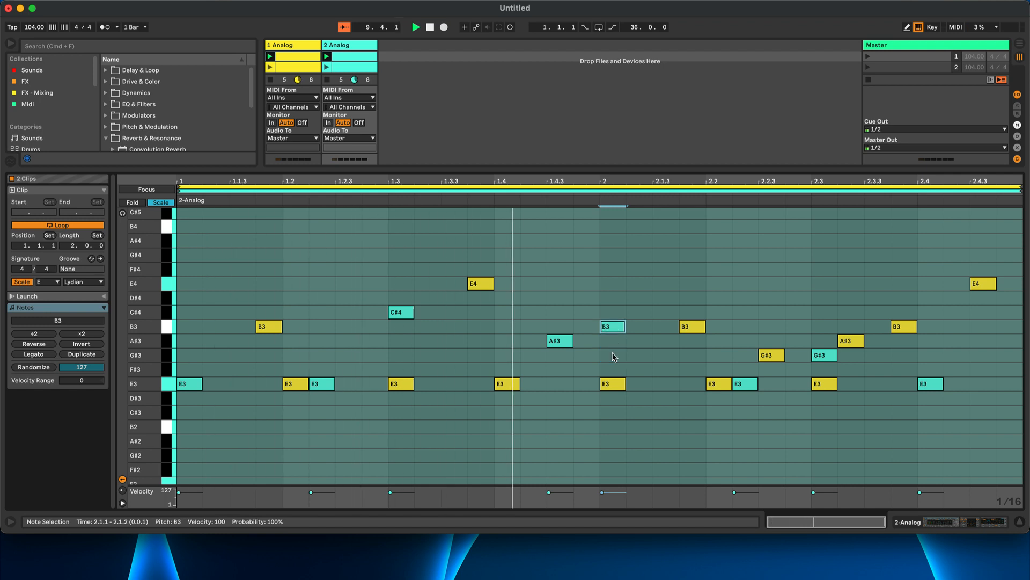
key("Right")
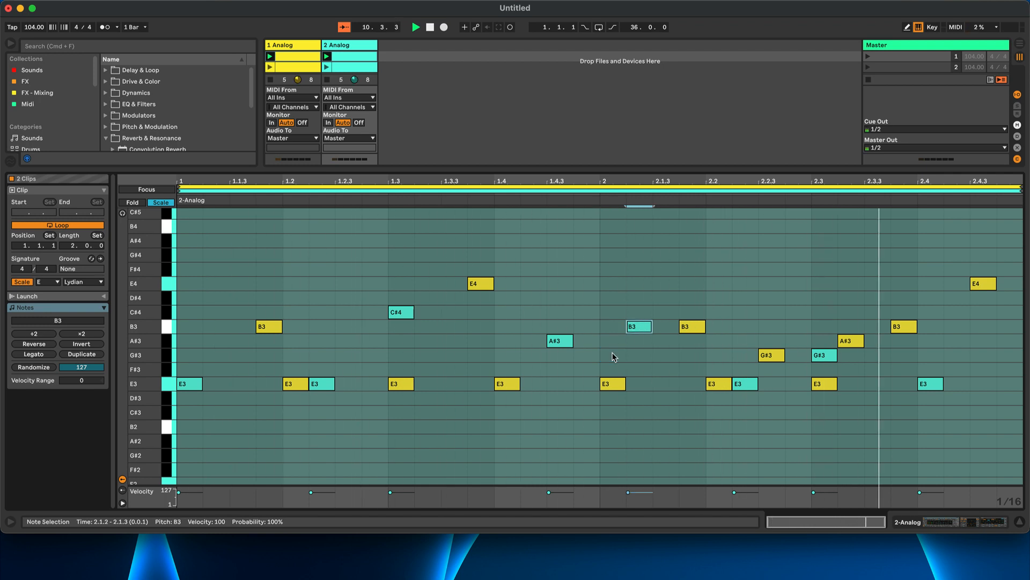
- Raise the cyan clip's E3 note at 2.2.2 to D#4
left_click(752, 384)
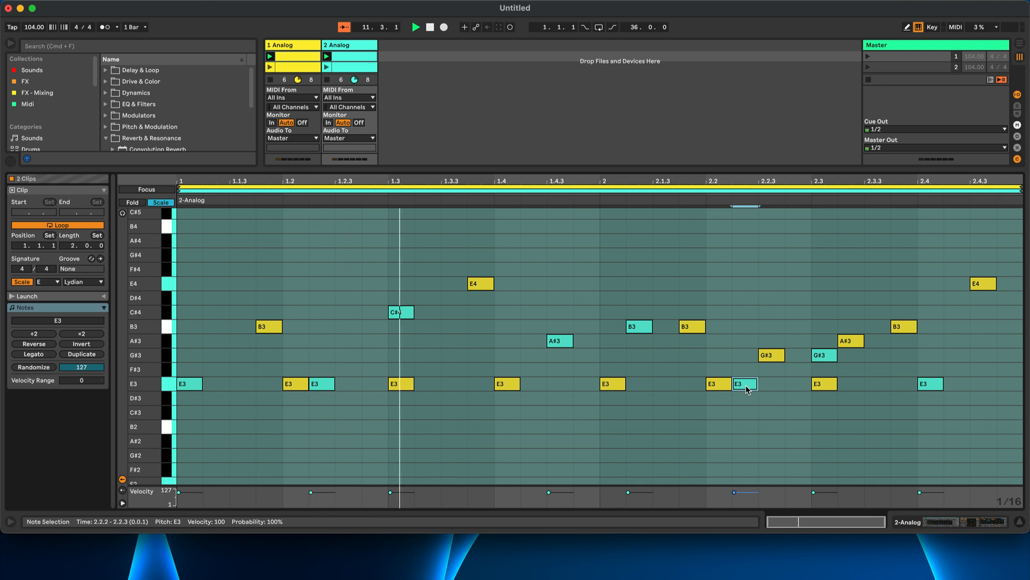
key("Up")
key("Up")
key("Up")
key("Up")
key("Up")
key("Up")
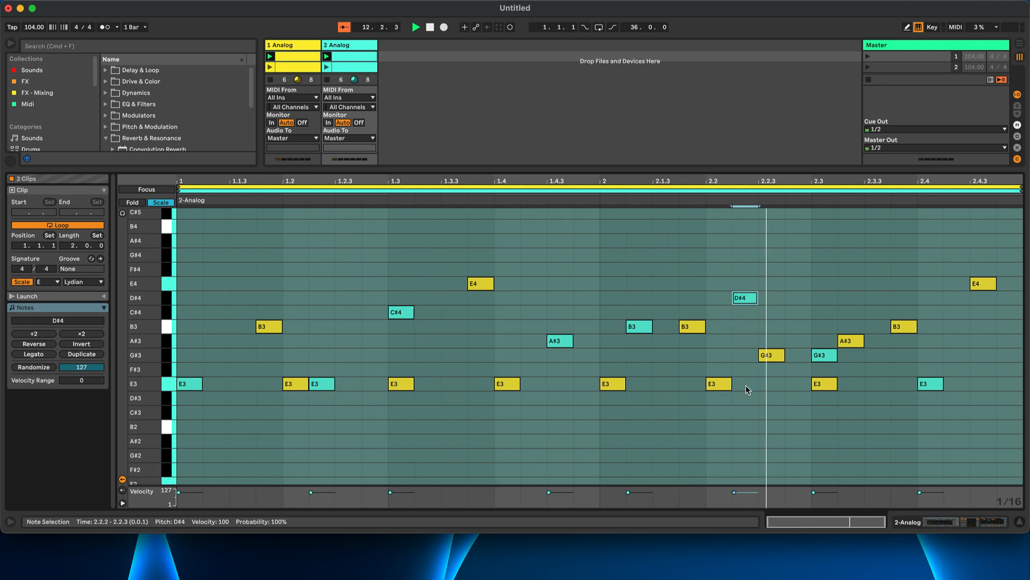
- Raise the cyan clip's G#3 note at beat 2.3 to E4
left_click(824, 355)
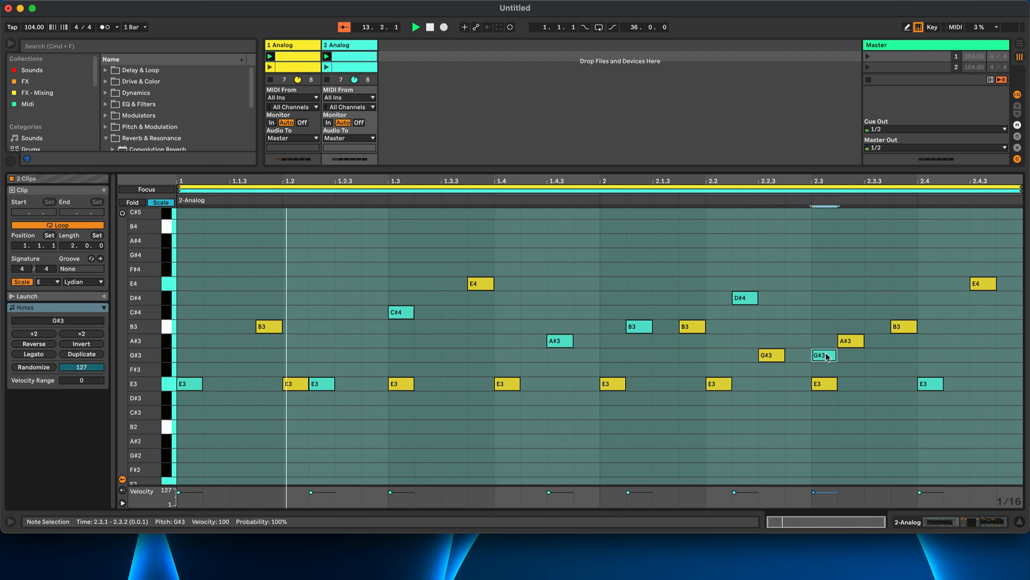
key("Up")
key("Up")
key("Up")
key("Up")
key("Up")
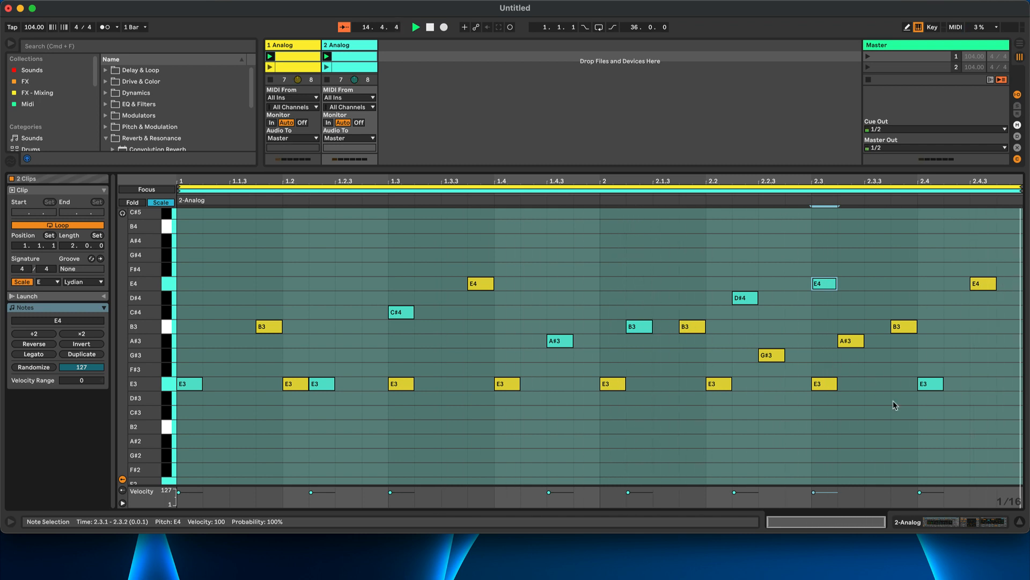
- Raise the cyan clip's E3 note at beat 2.4 to G#4
left_click(932, 384)
key("Up")
key("Up")
key("Up")
key("Up")
key("Up")
key("Up")
key("Up")
key("Up")
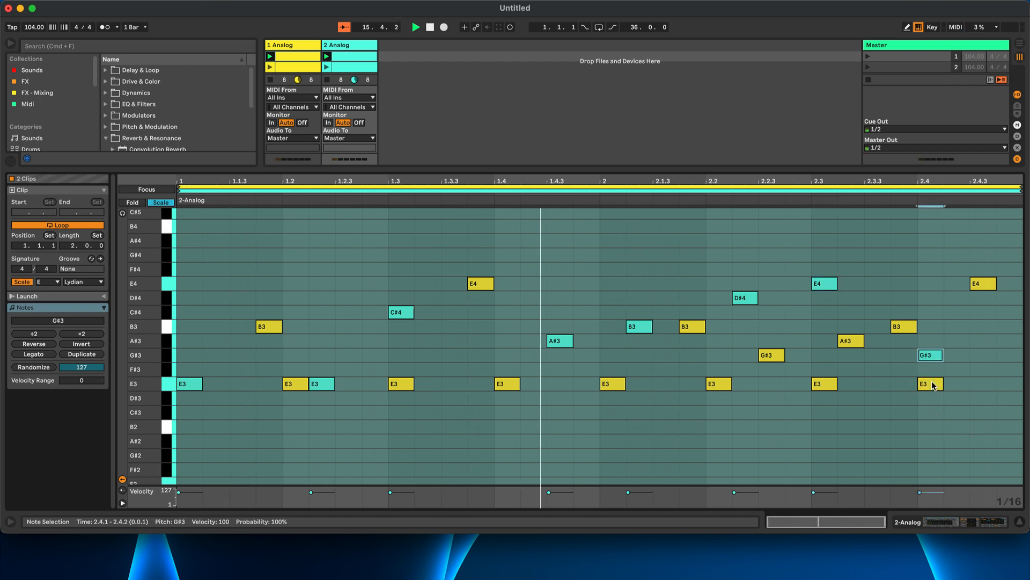
key("Up")
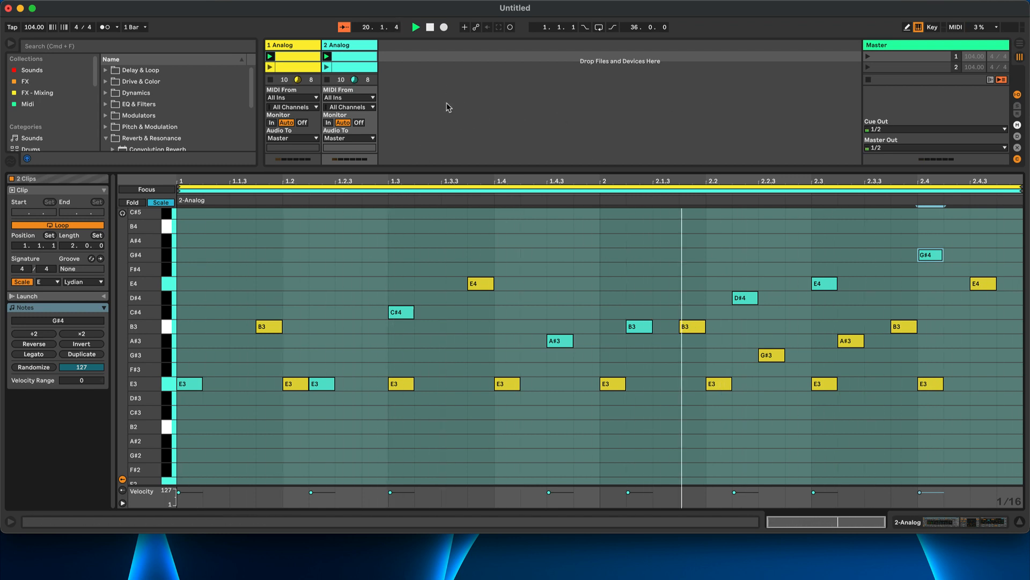
- Replace the second clip on the 2 Analog track with a copy of its edited first clip
left_click(344, 67)
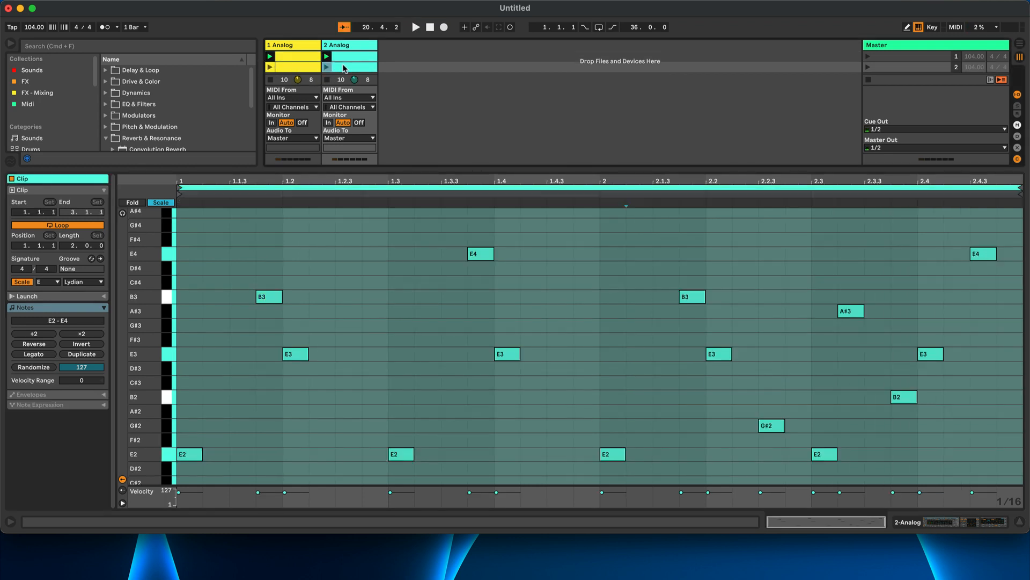
key("Delete")
left_click(344, 54)
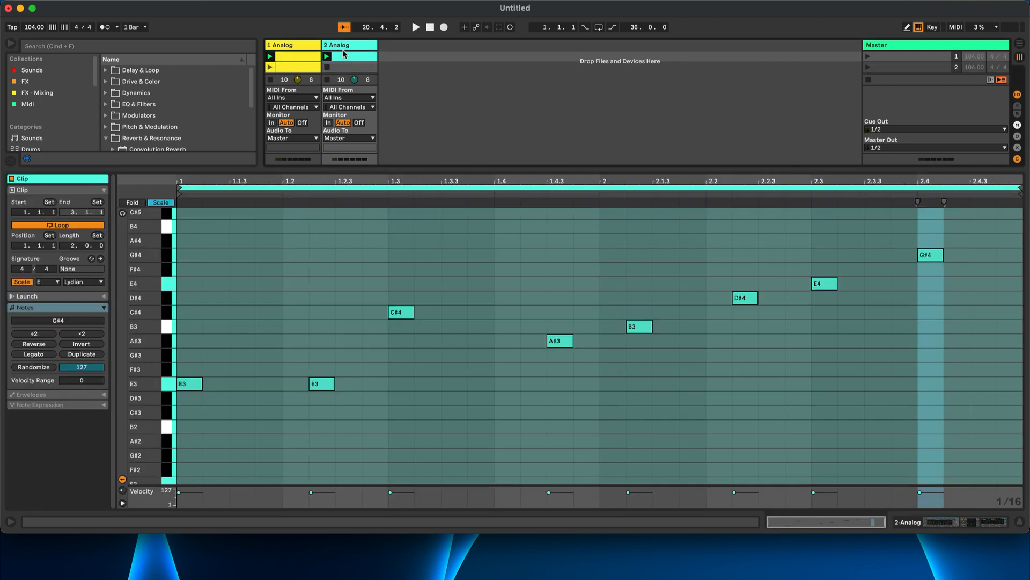
left_click(342, 65)
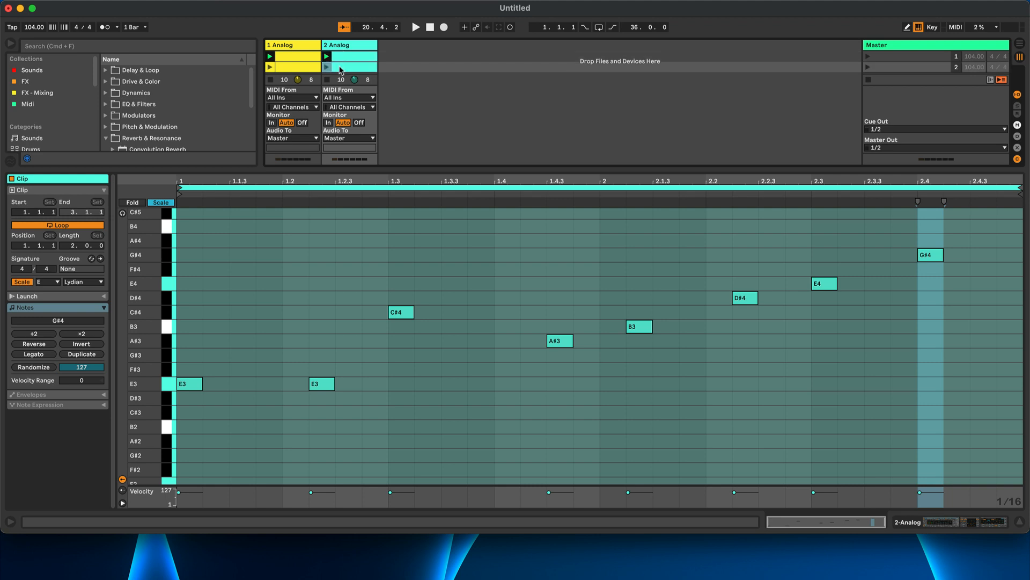
- Launch scene 2, view the second clips of both tracks together while they play, and stop playback
left_click(297, 71)
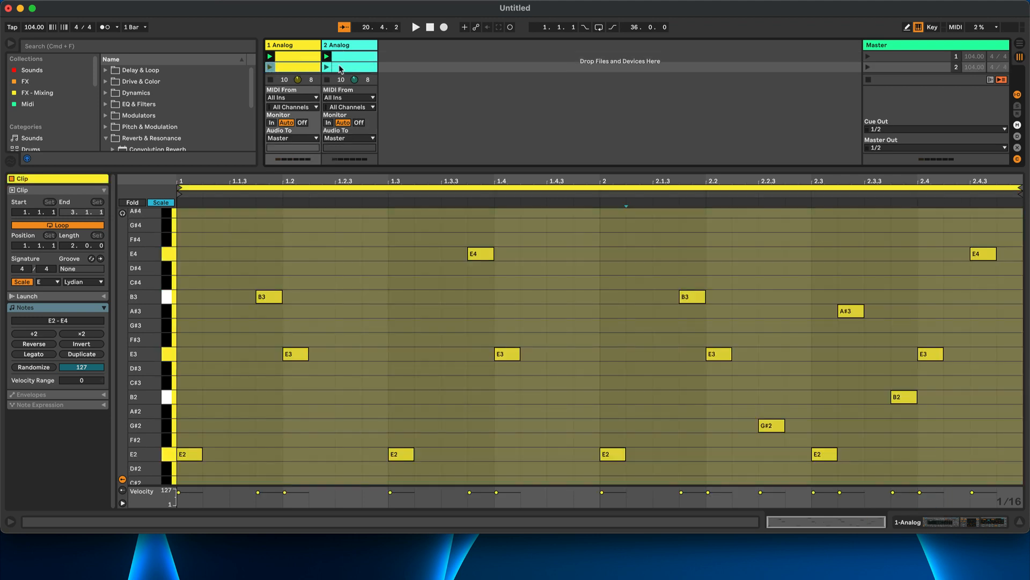
left_click(346, 66)
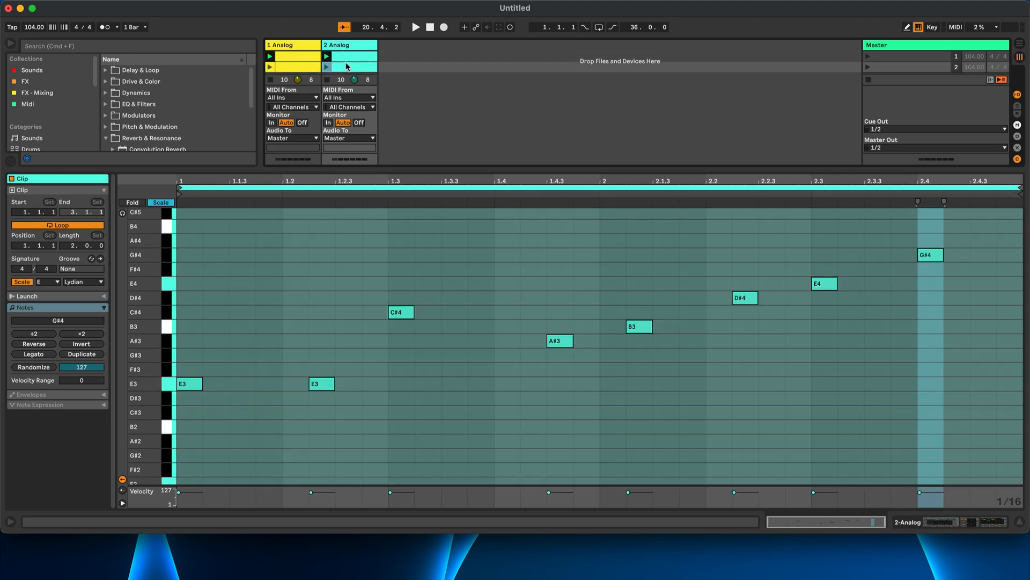
left_click(867, 68)
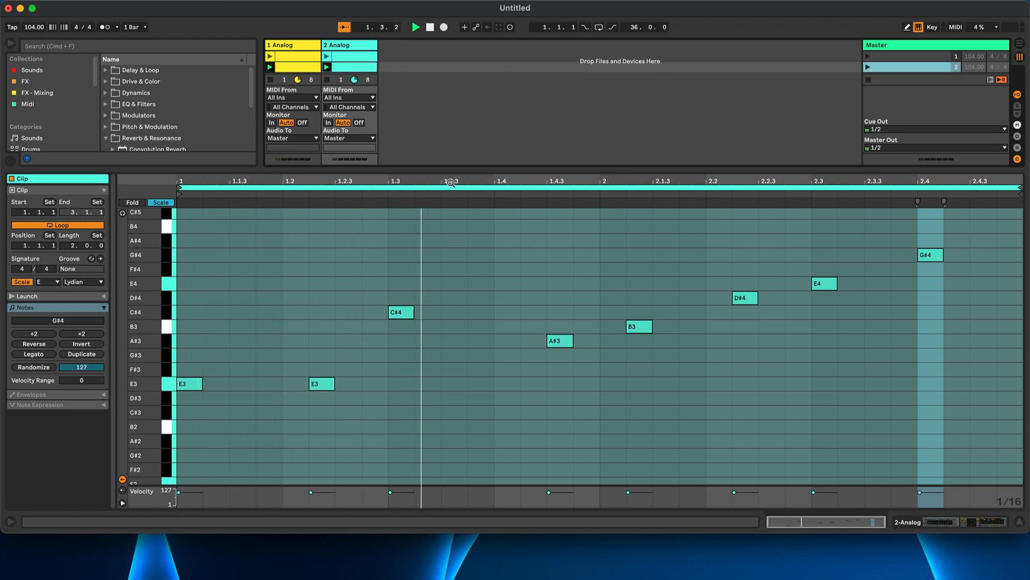
left_click(307, 68)
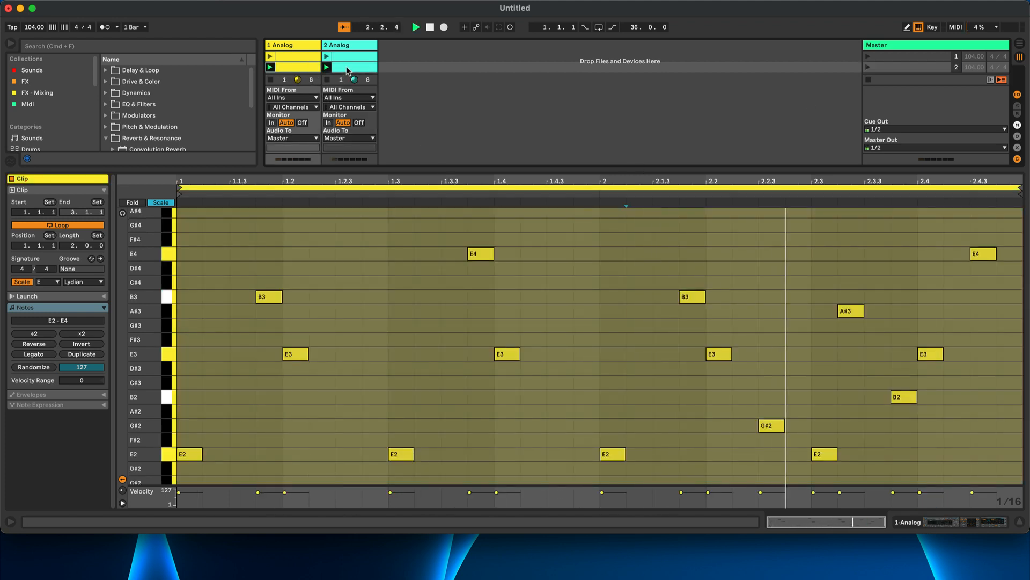
left_click(346, 69, "shift")
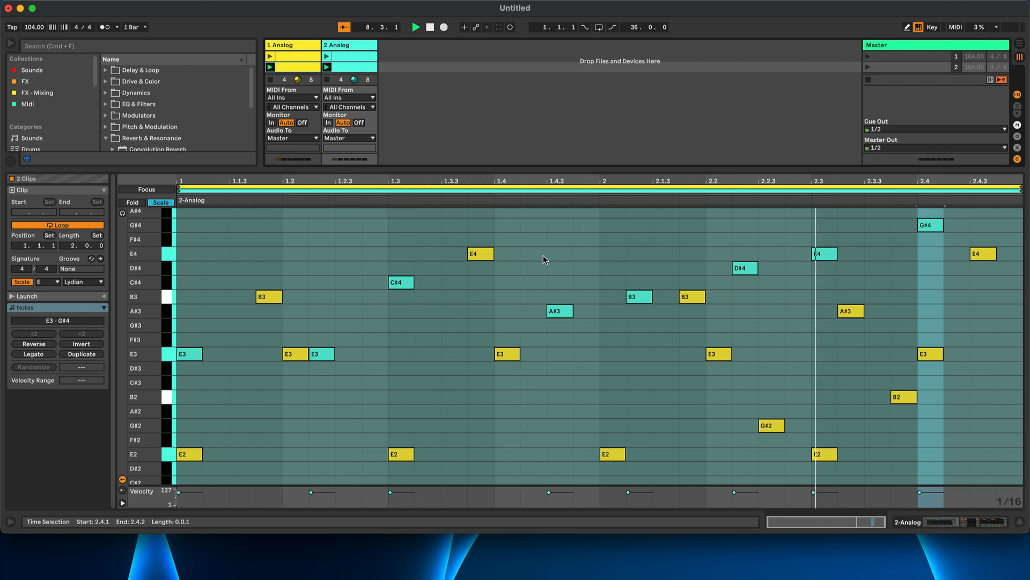
key("space")
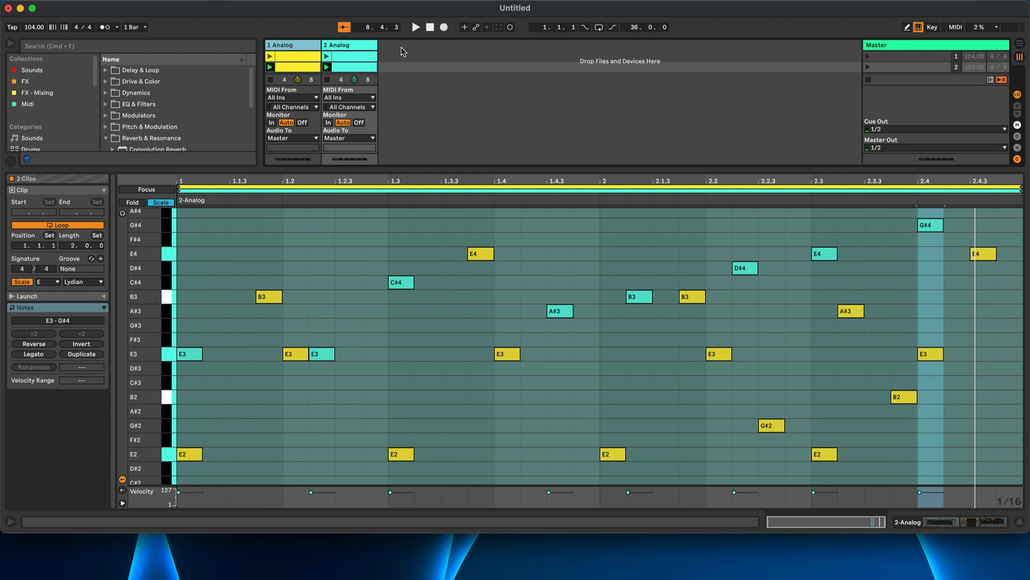
- Load RickBassSubDist.adg from the User Library's Starks Tools Sounds folder as a new third MIDI track
key("shift+Tab")
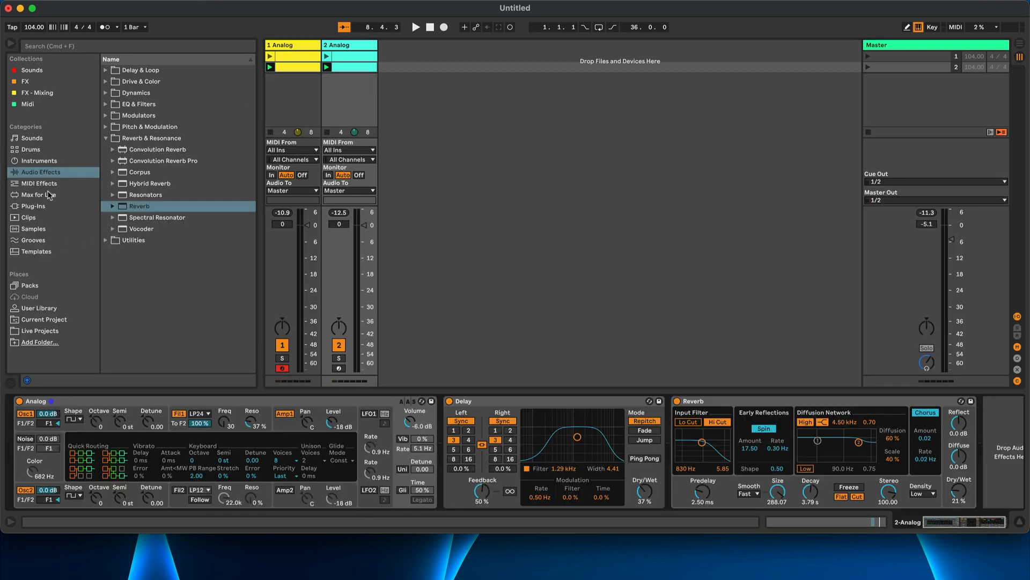
left_click(40, 309)
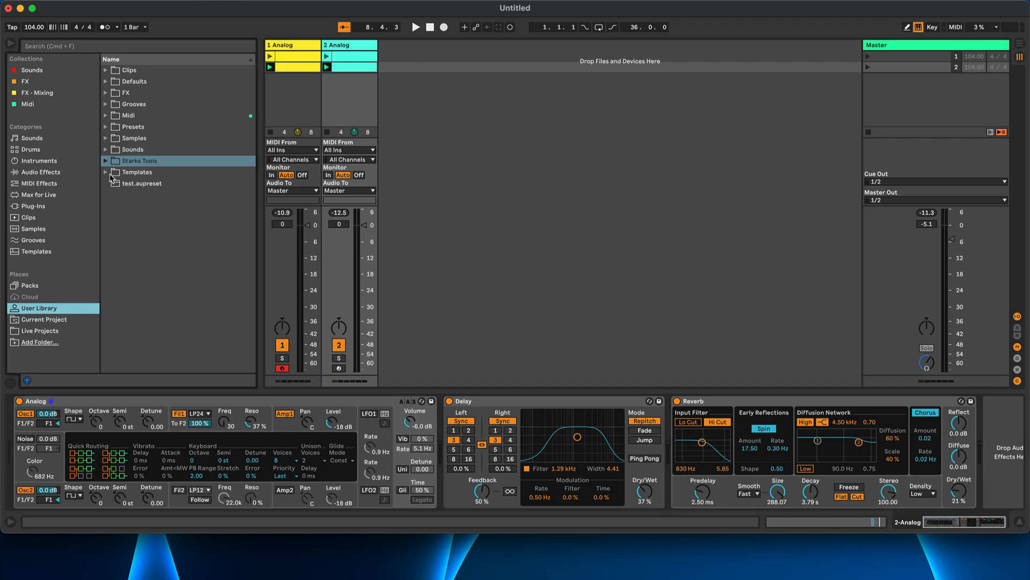
left_click(106, 161)
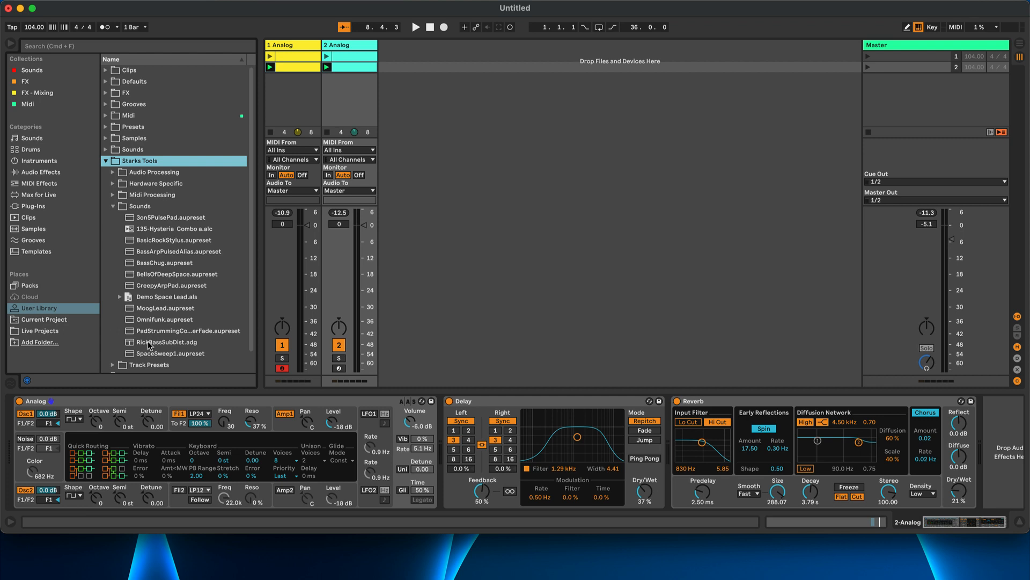
left_click_drag(147, 342, 403, 172)
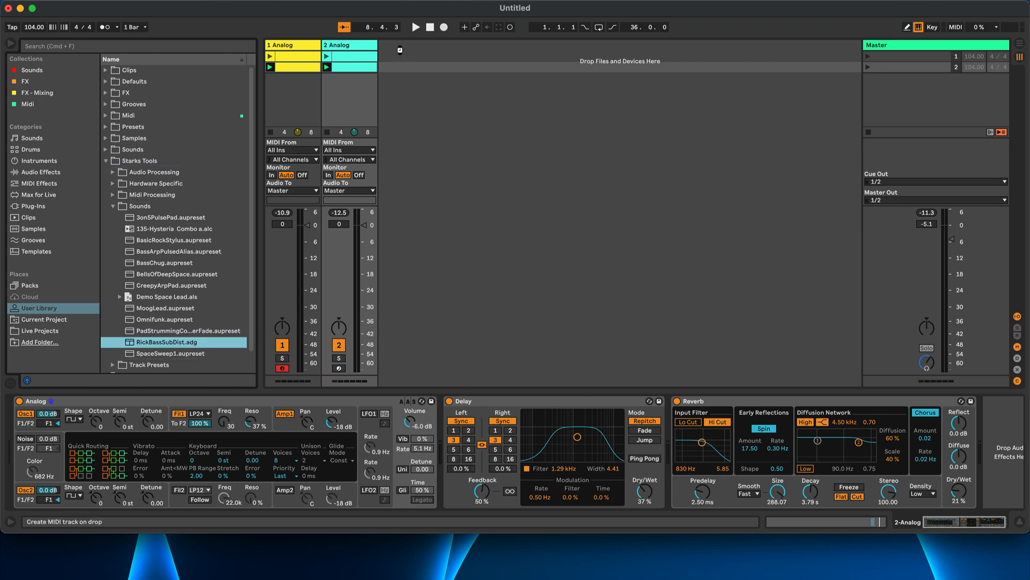
left_click_drag(400, 50, 402, 53)
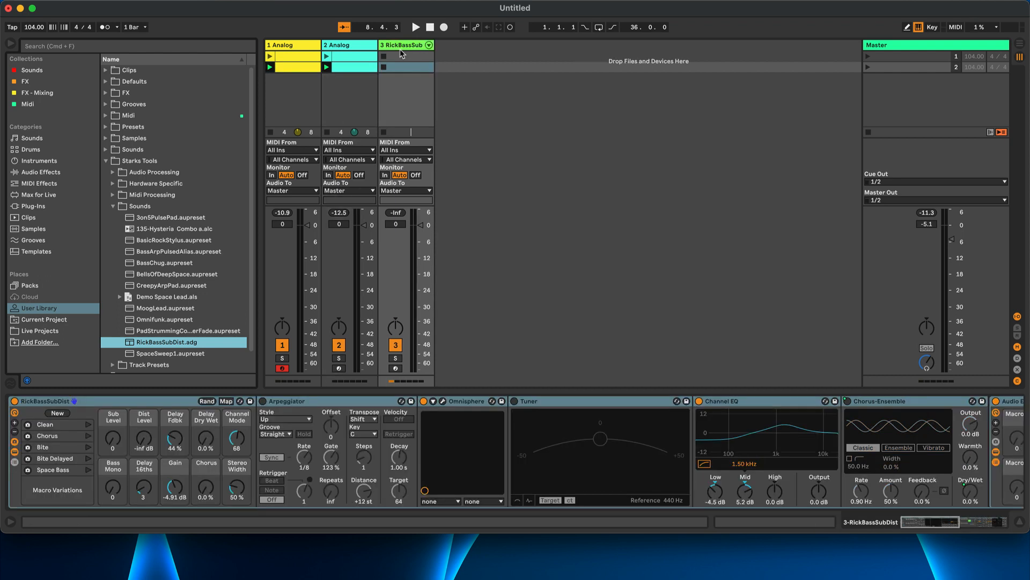
left_click(402, 46)
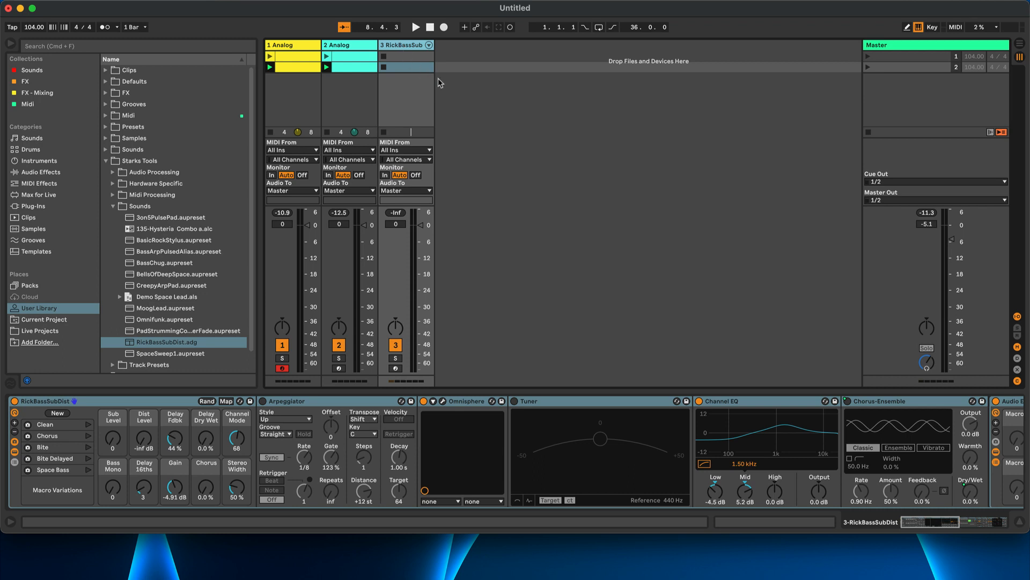
left_click(478, 107)
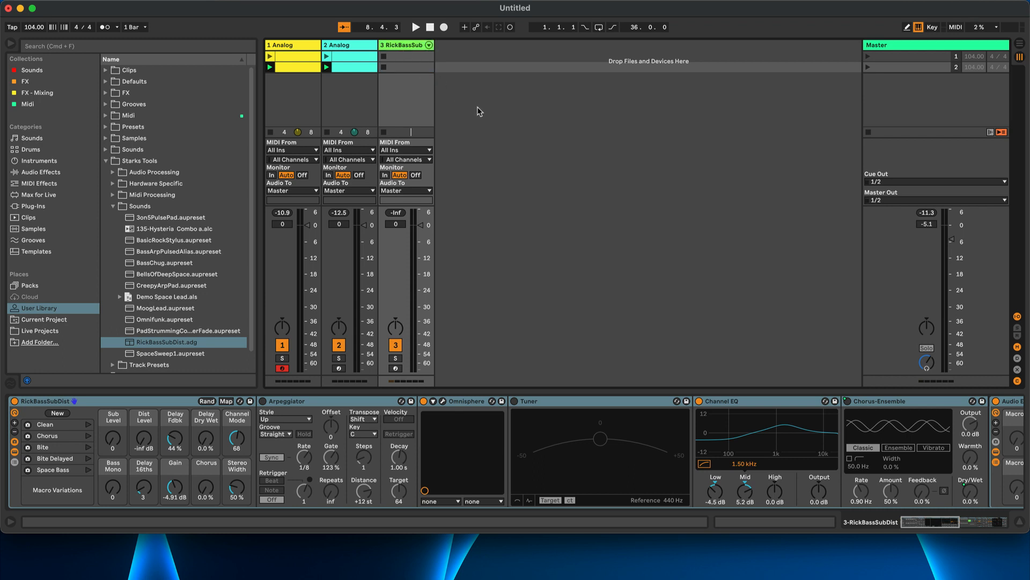
- Create a MIDI clip in the bass track's second slot and add a sixteenth-length E2 note at 1.1.1
left_click(399, 66)
double_click(398, 65)
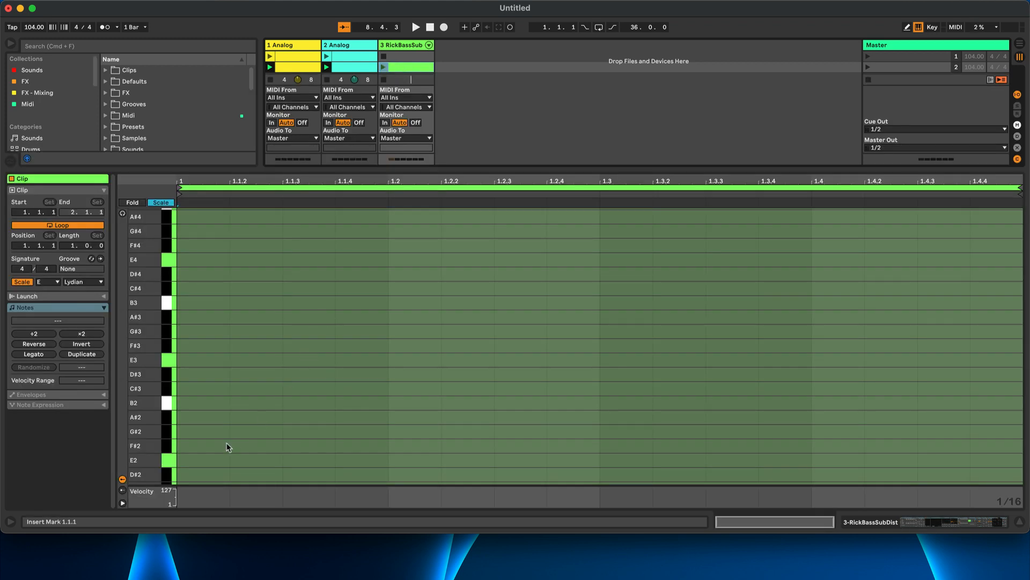
double_click(200, 460)
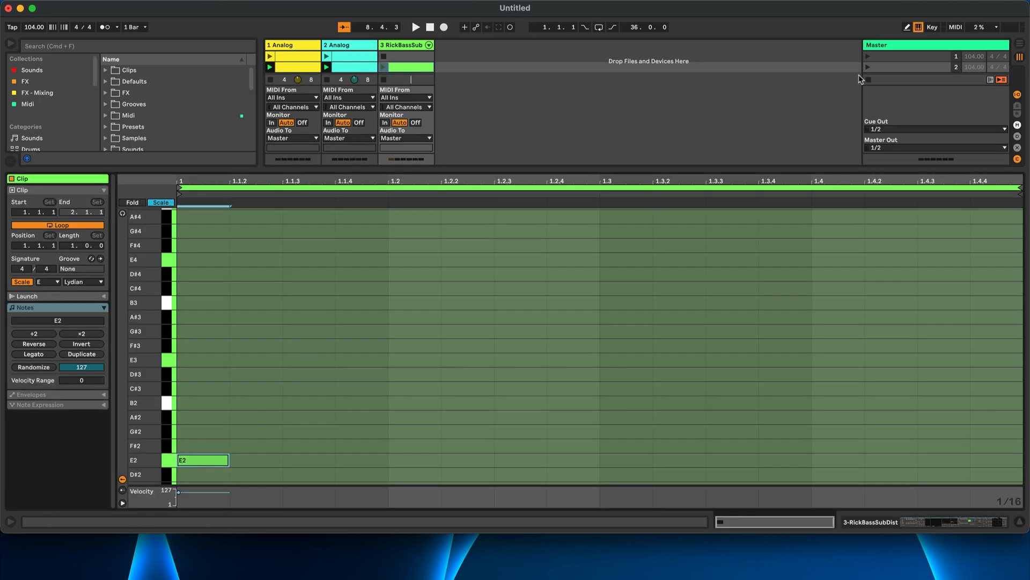
- Launch the bass track's clip and delete the Tuner device from the RickBassSubDist rack
left_click(383, 66)
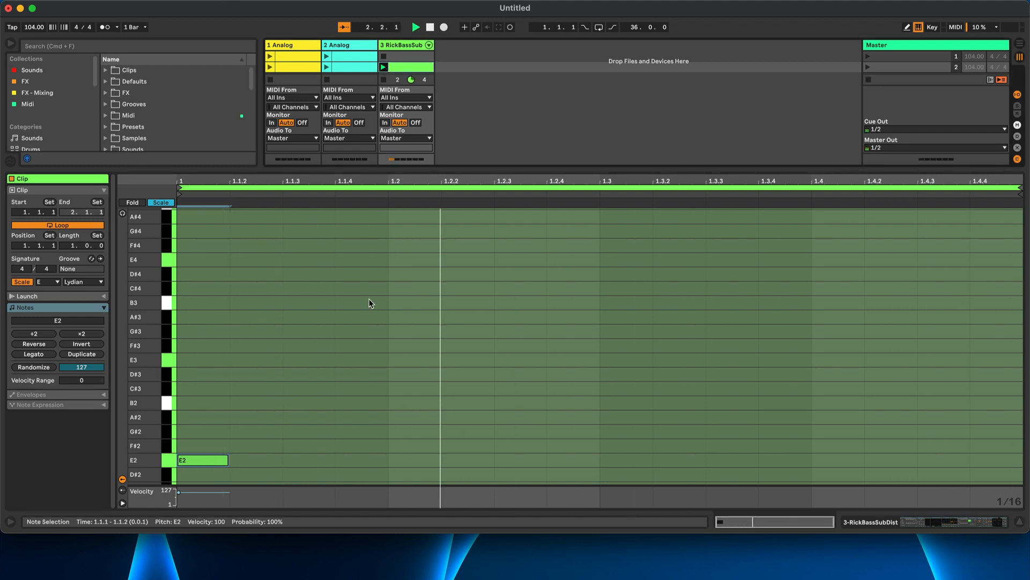
key("shift+Tab")
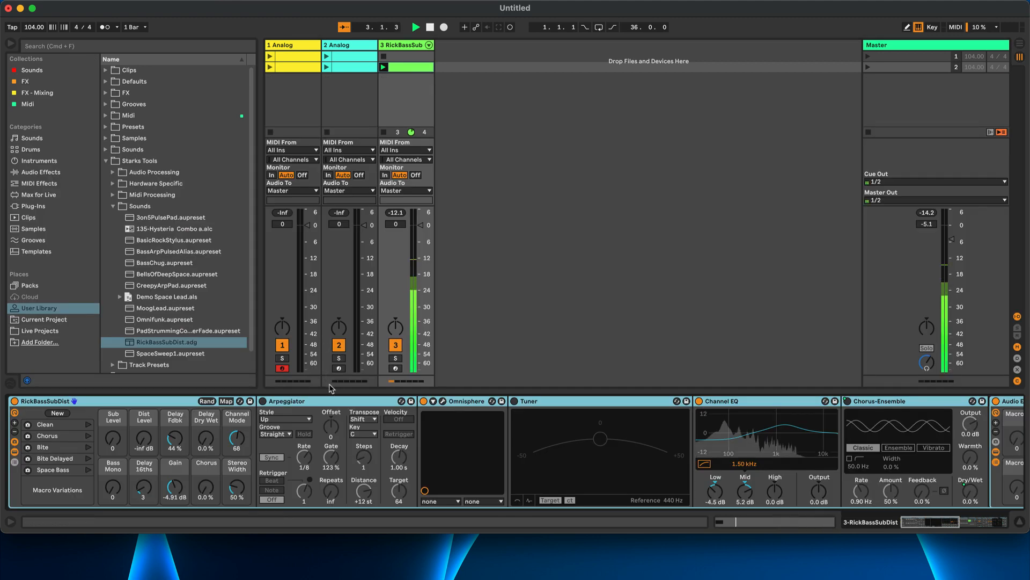
left_click(608, 408)
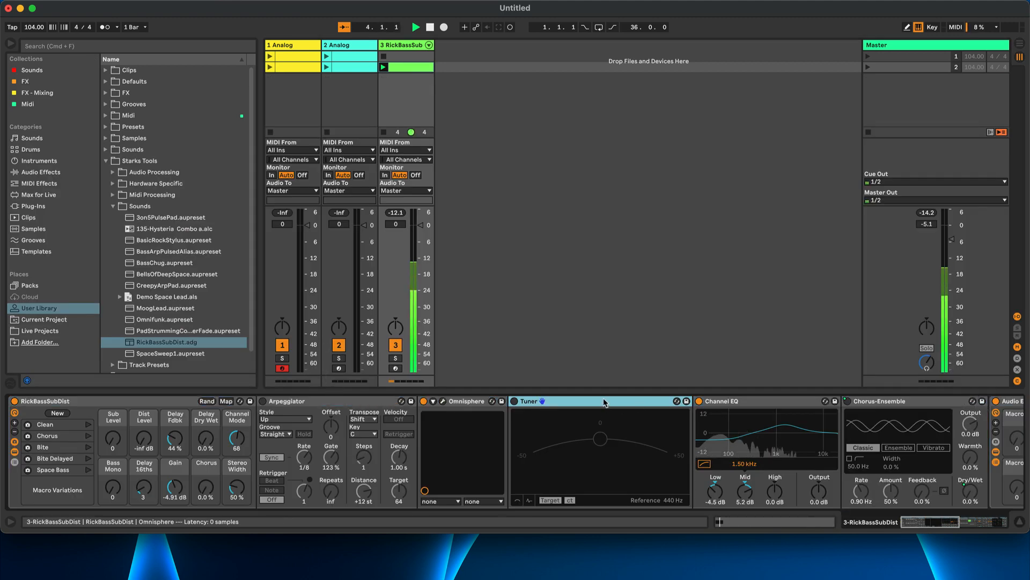
key("Delete")
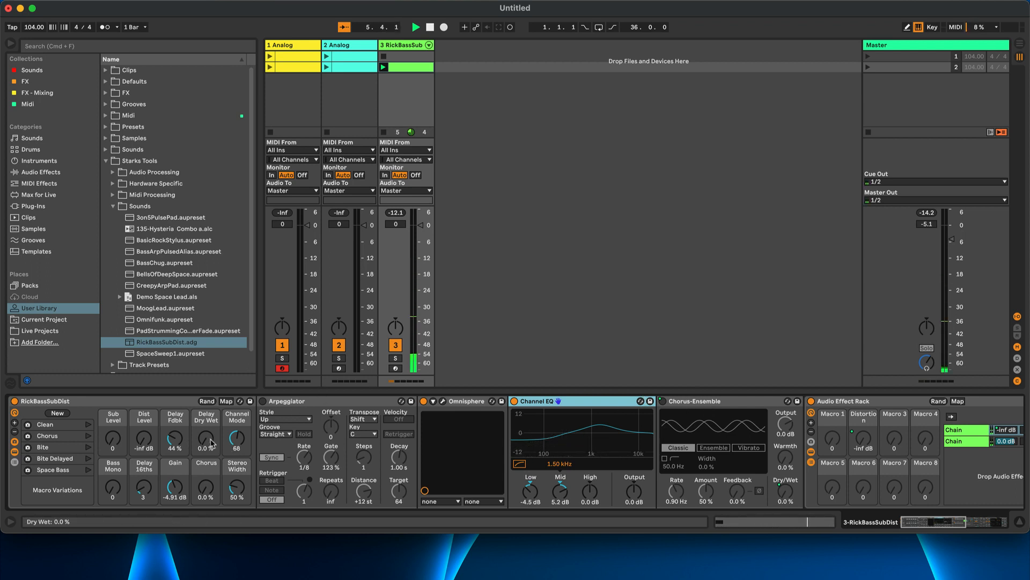
- Recall the Space Bass macro variation on the RickBassSubDist rack and set its Gain macro to about -0.83 dB
left_click(88, 470)
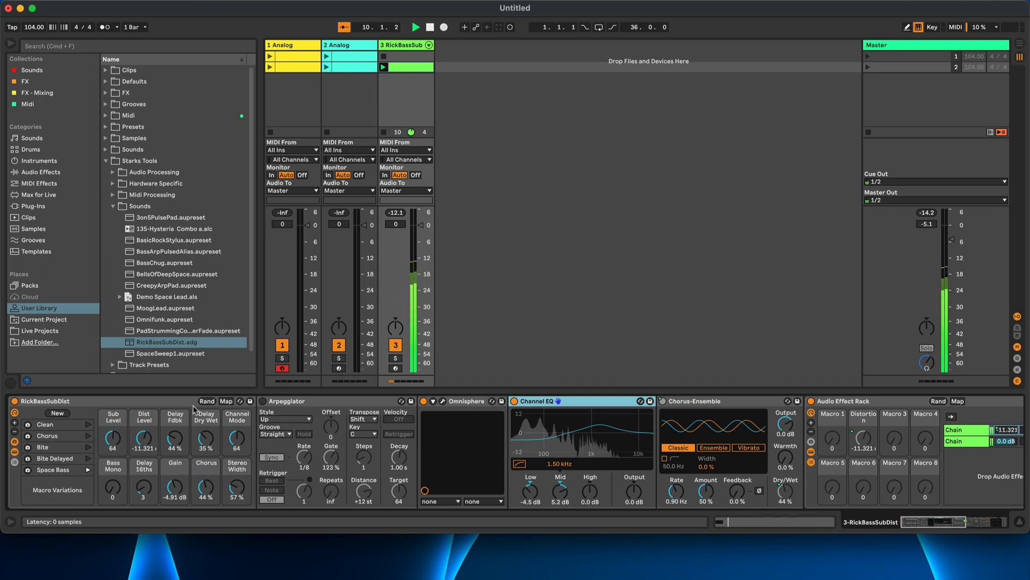
left_click(175, 486)
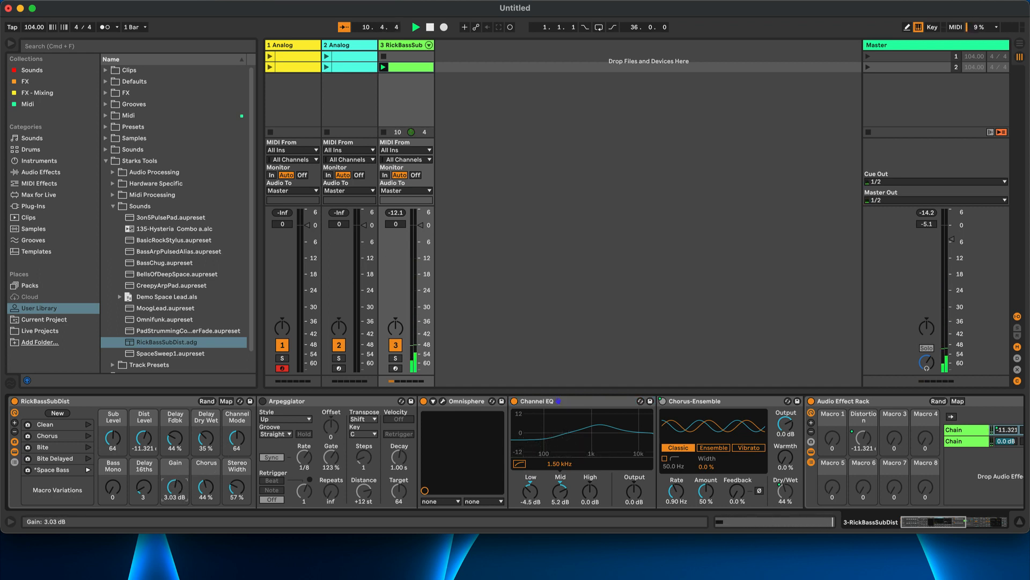
left_click_drag(175, 487, 175, 491)
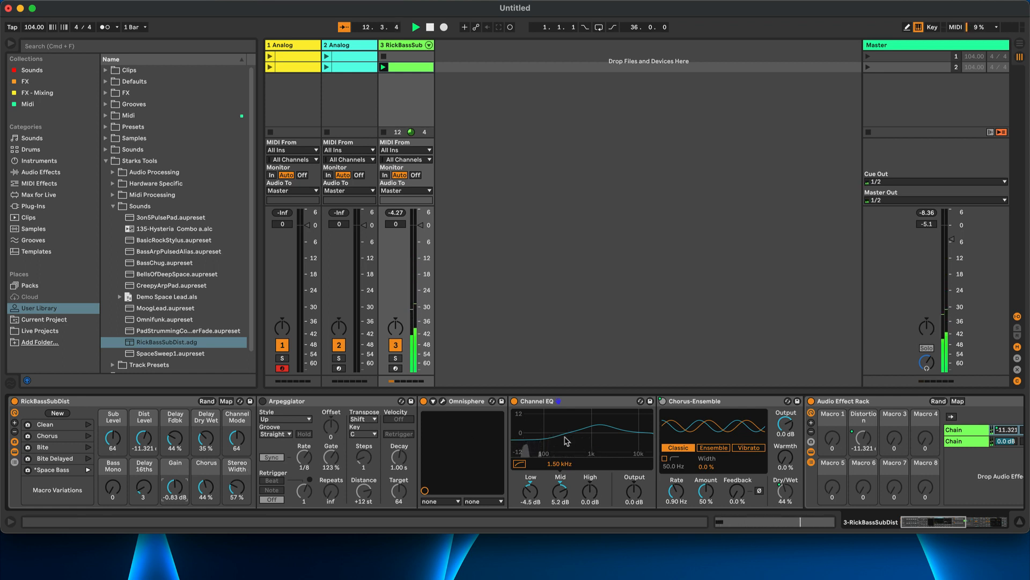
- Examine the bass rack's device chain, including Omnisphere, both chains of the Audio Effect Rack, Utility and Echo
left_click(470, 402)
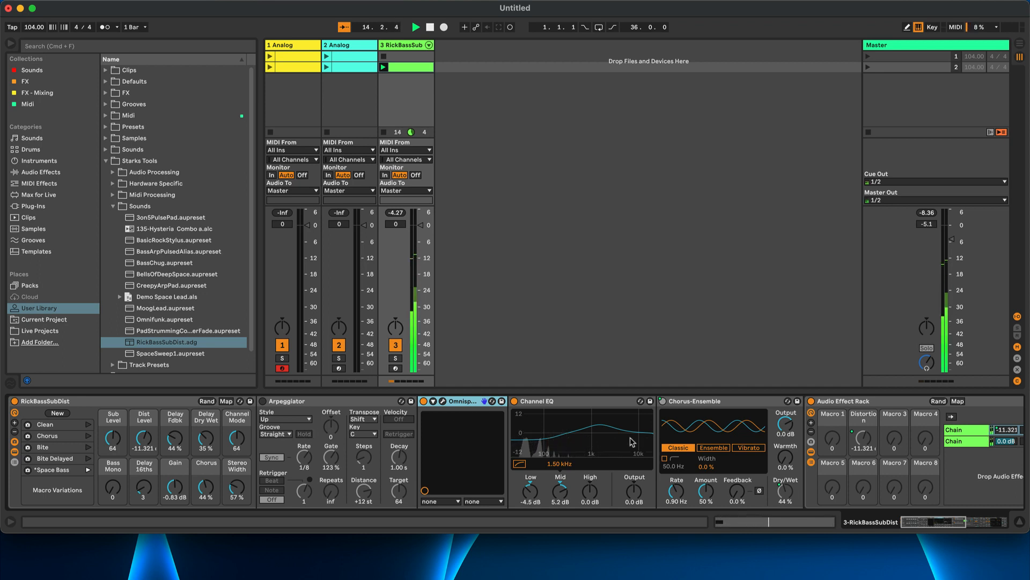
scroll(632, 441, "right", 5)
scroll(632, 442, "right", 15)
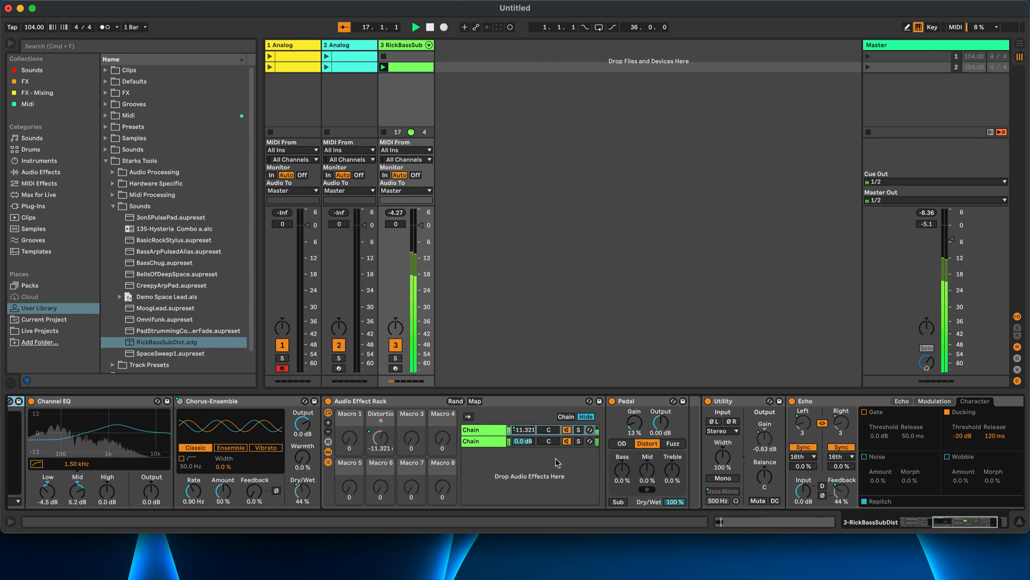
left_click(480, 430)
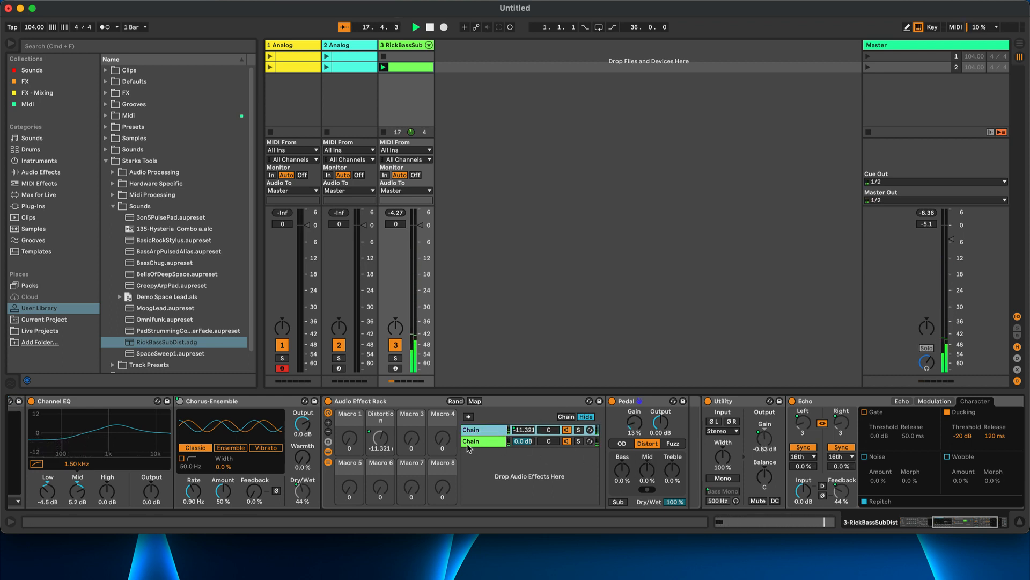
left_click(470, 442)
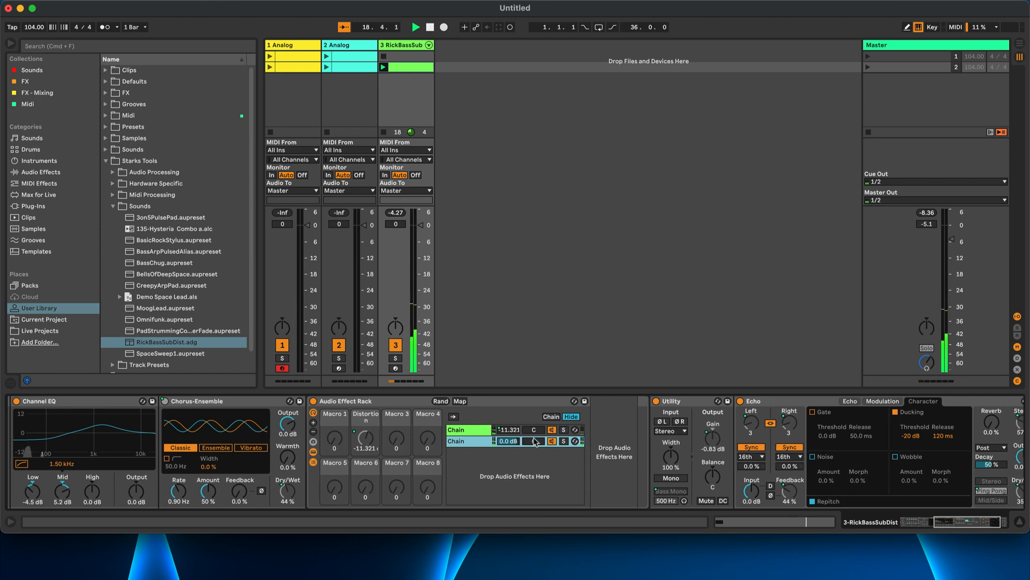
scroll(616, 429, "left", 2)
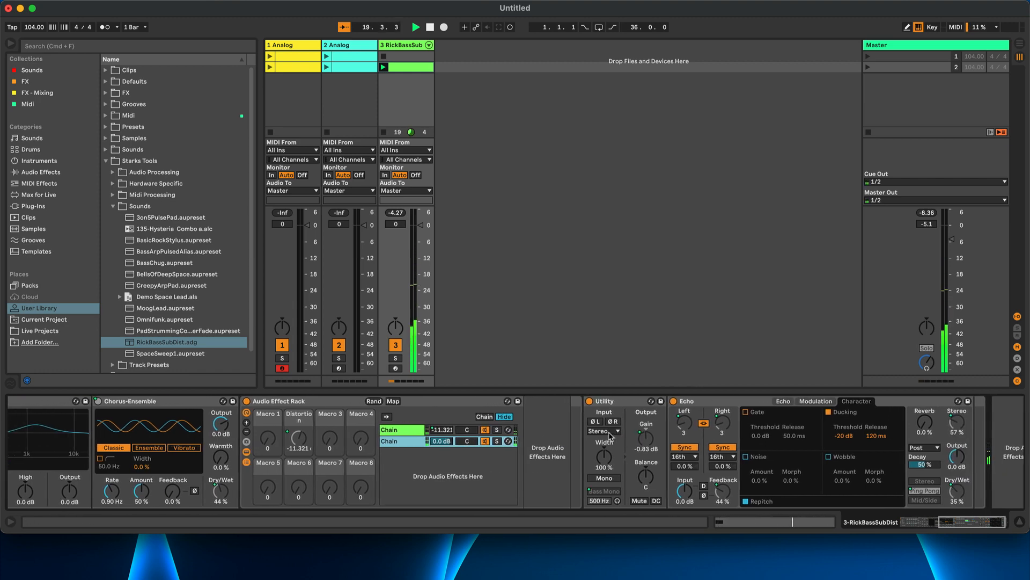
scroll(610, 433, "right", 3)
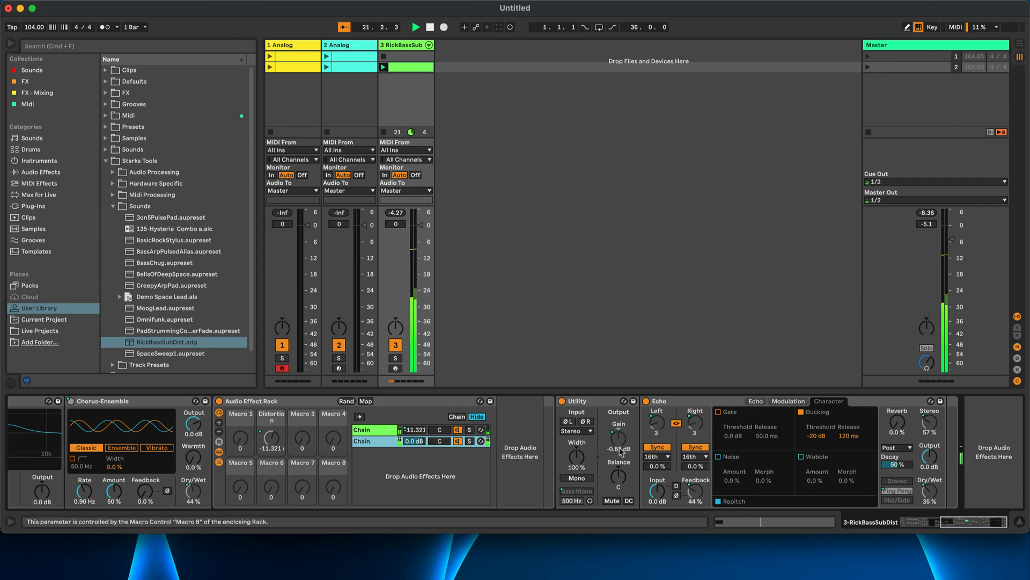
scroll(550, 477, "left", 10)
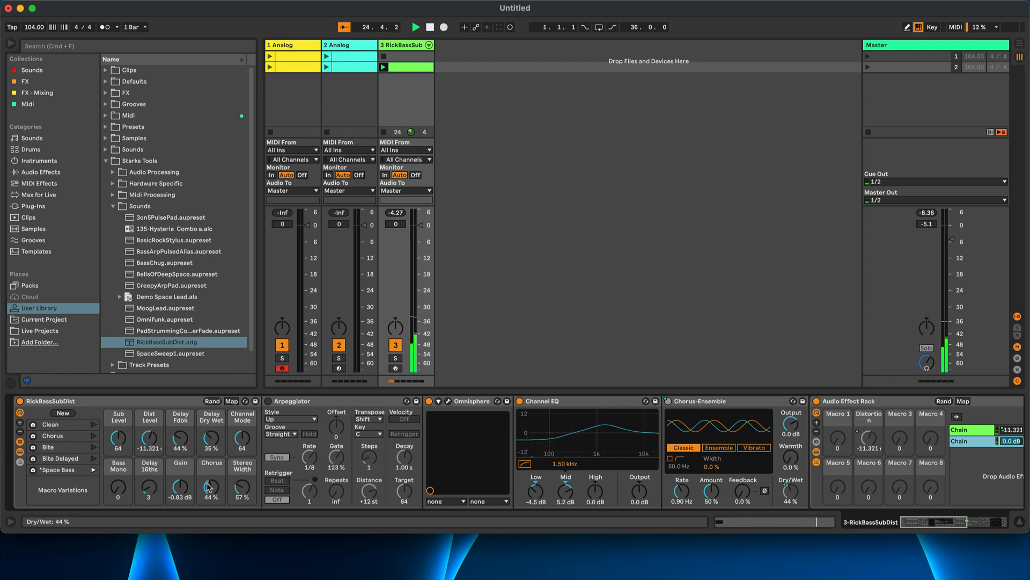
- Launch scene 2 and balance the levels: bass rack Gain macro 2.48 dB, 1 Analog volume about -3 dB, 2 Analog volume -4.5 dB
left_click_drag(180, 487, 179, 484)
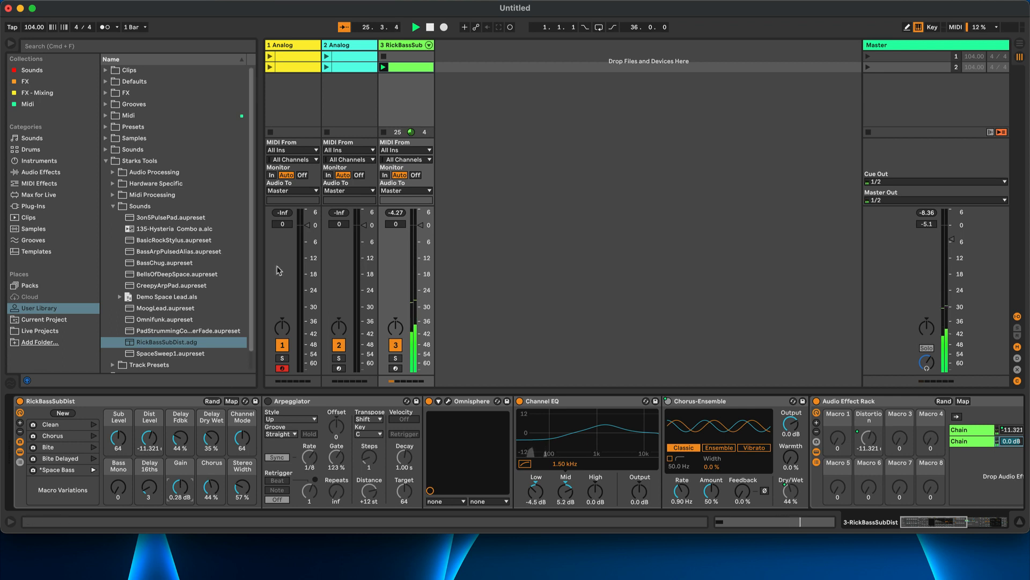
left_click(868, 67)
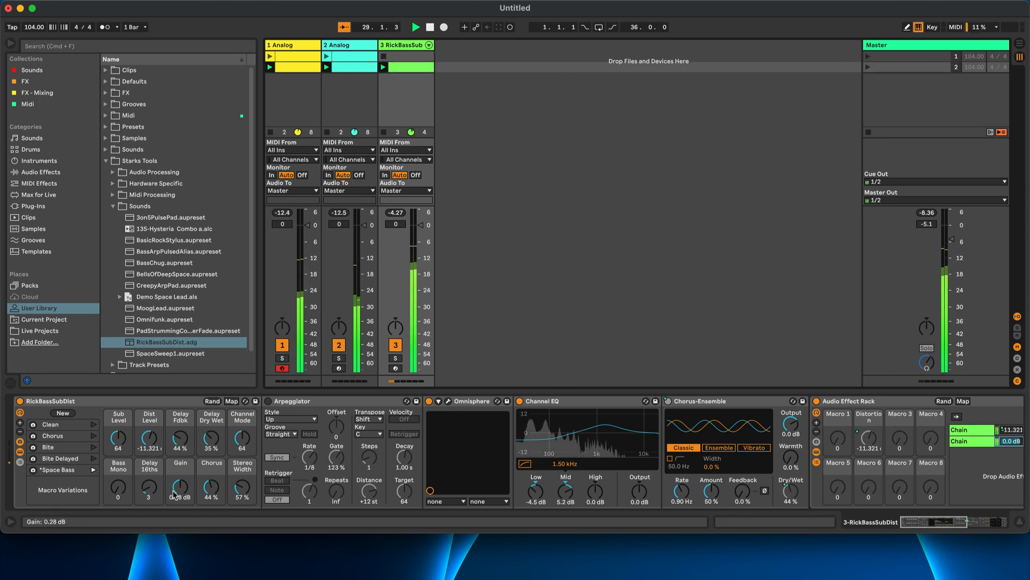
left_click_drag(180, 487, 180, 499)
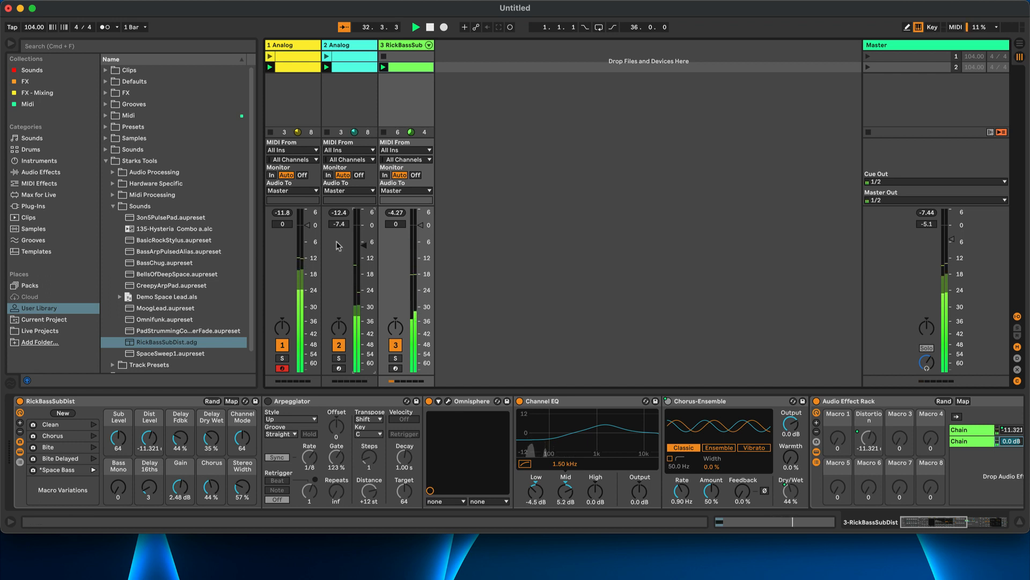
left_click_drag(308, 225, 308, 240)
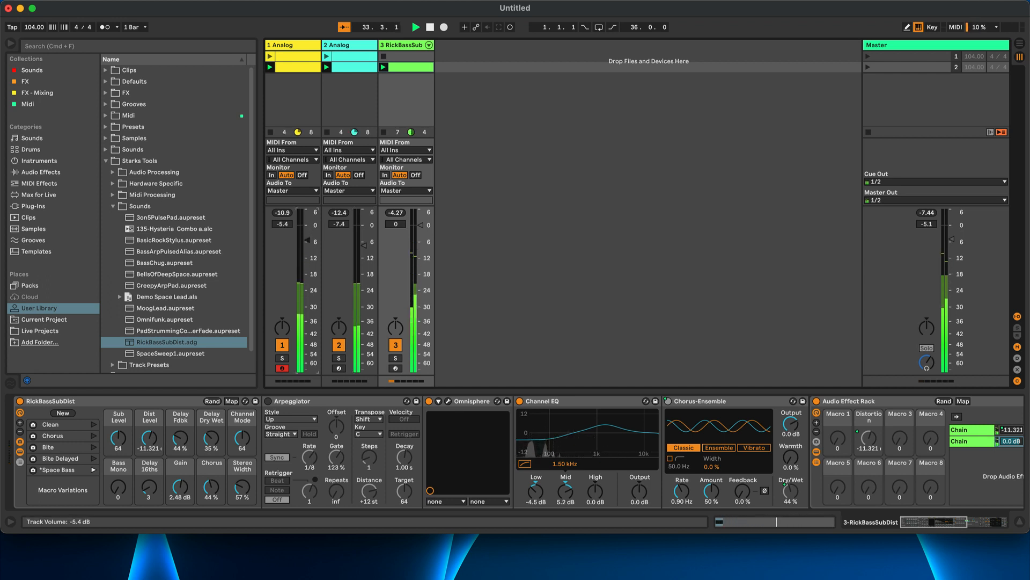
left_click_drag(362, 245, 310, 236)
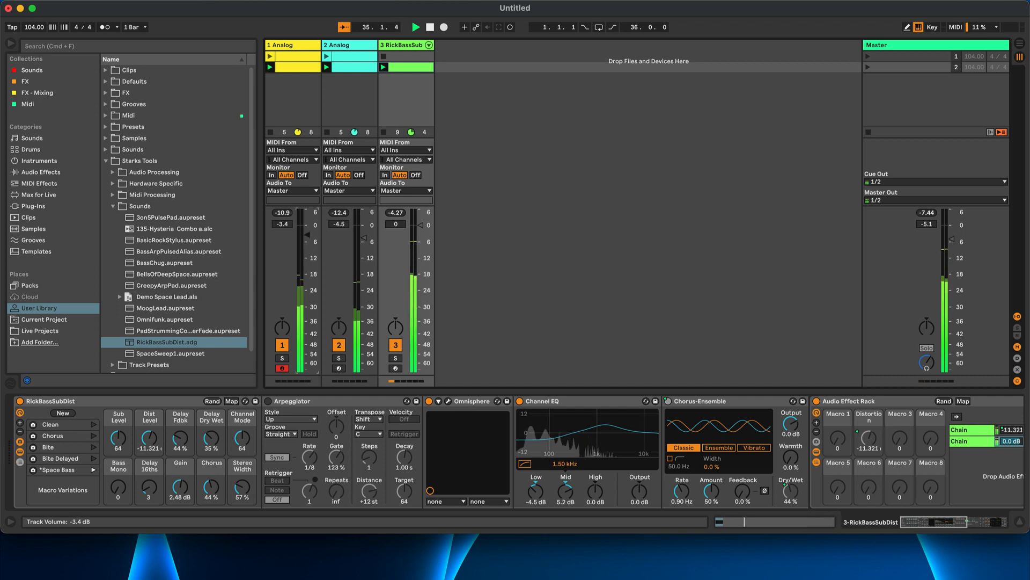
- Add sixteenth-length E2 notes to the bass clip at 1.1.3, 1.2.1, 1.2.3, 1.3.1, 1.3.3, 1.4.1 and 1.4.3
double_click(403, 67)
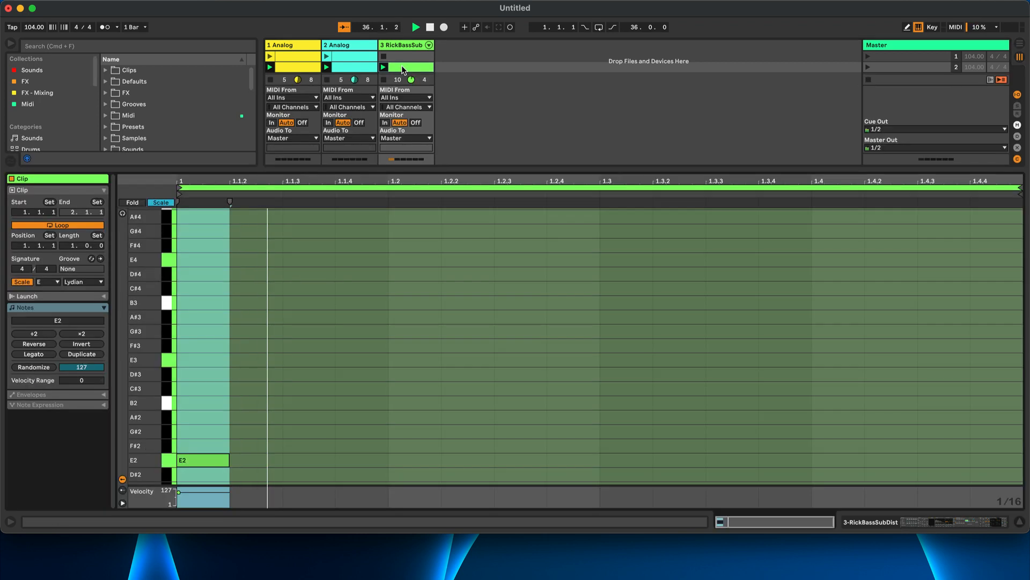
double_click(319, 460)
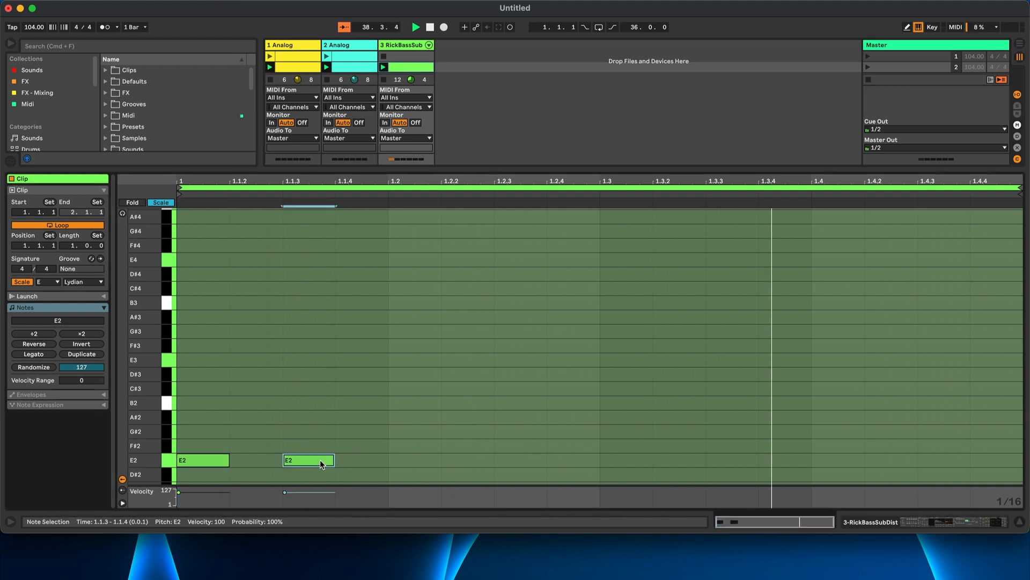
double_click(416, 459)
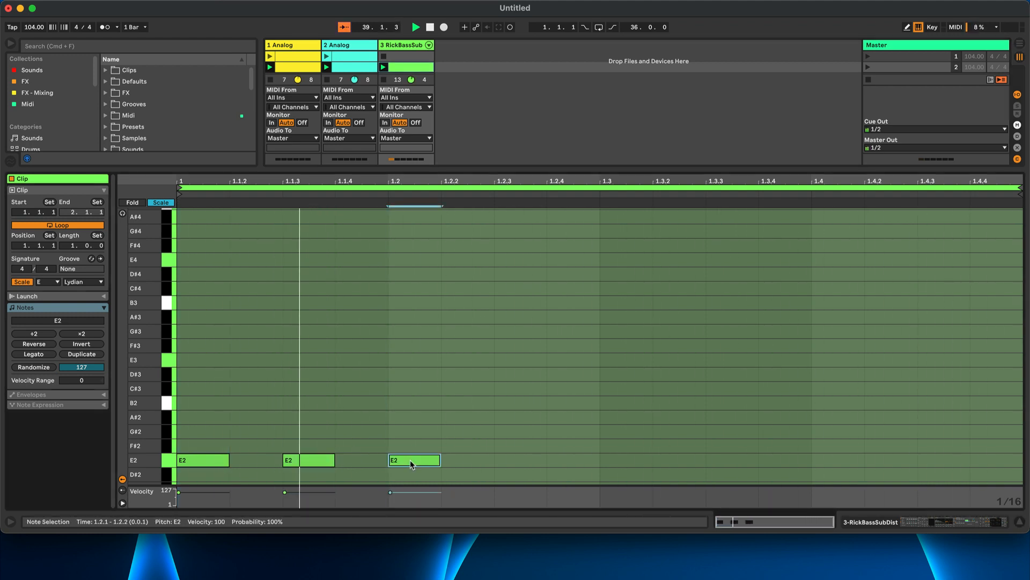
double_click(524, 460)
double_click(622, 460)
double_click(727, 460)
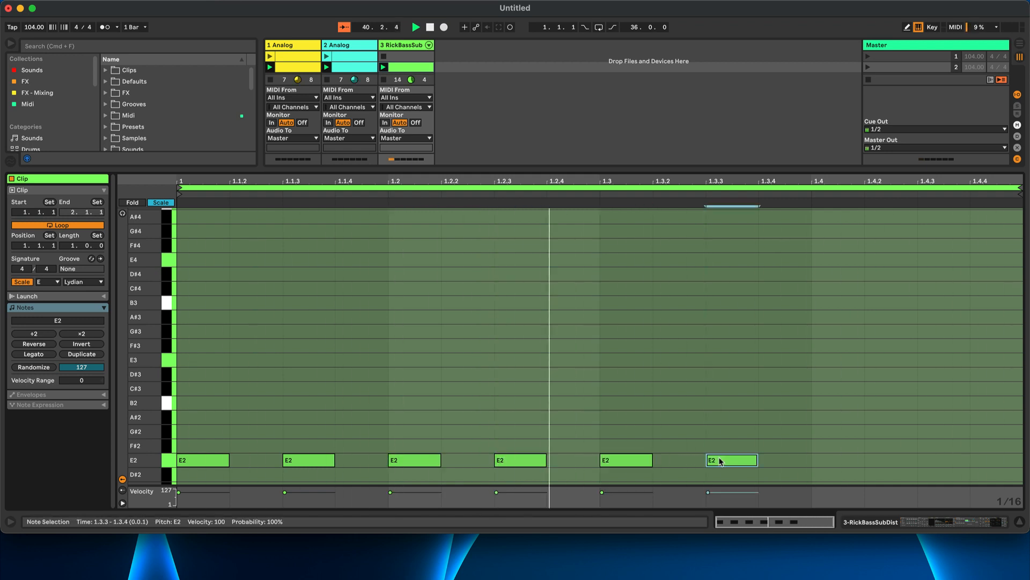
double_click(827, 460)
double_click(926, 462)
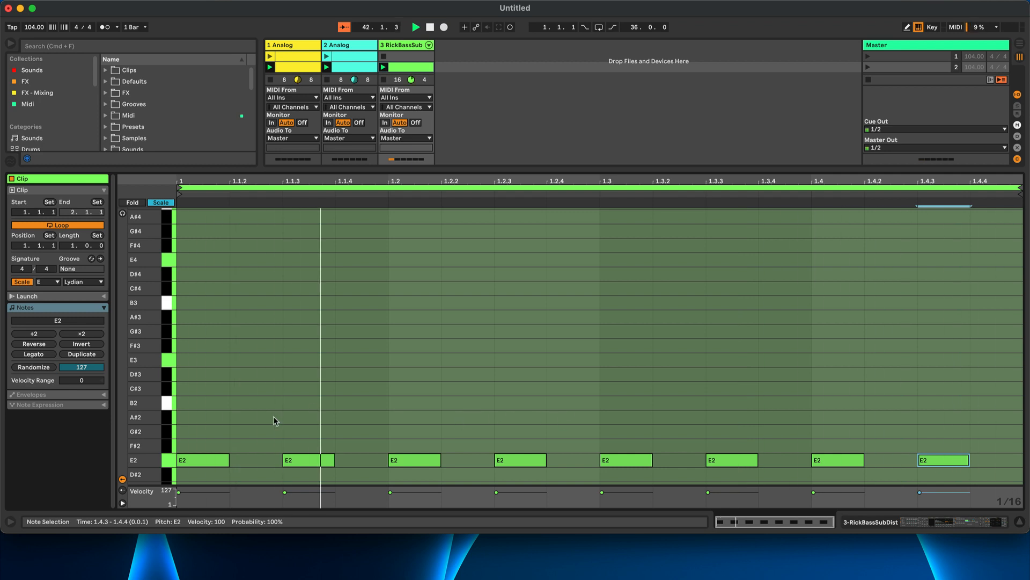
- Raise the bass clip's off-beat notes at 1.1.3, 1.2.3, 1.3.3 and 1.4.3 by one octave to E3
left_click(299, 460)
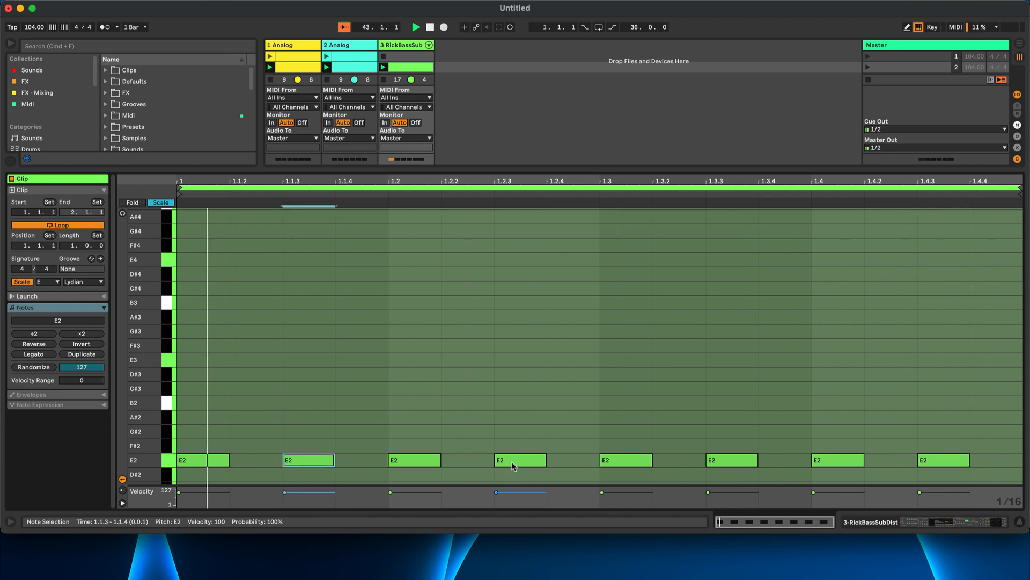
left_click(513, 460)
left_click(328, 460, "shift")
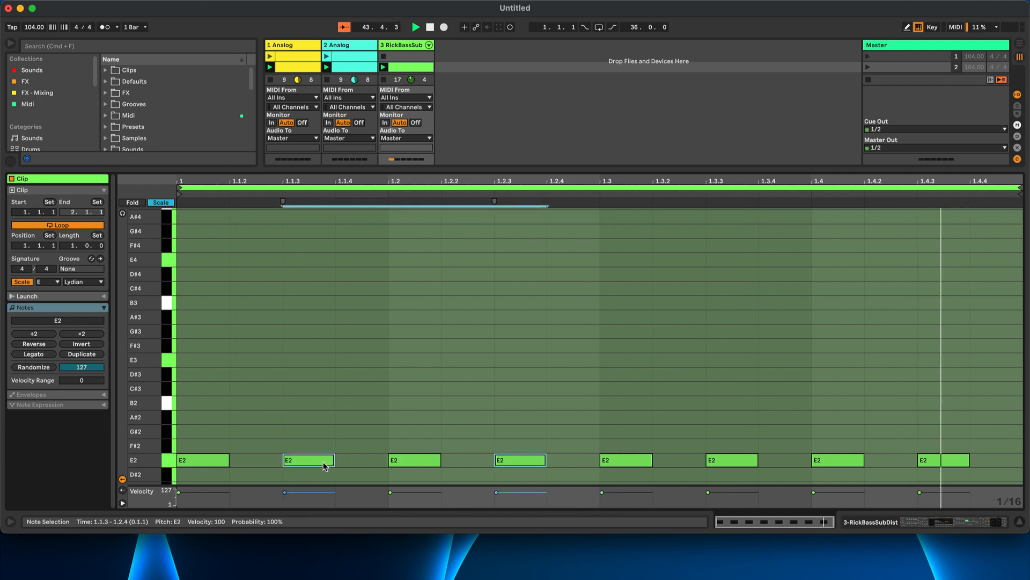
key("shift+Up")
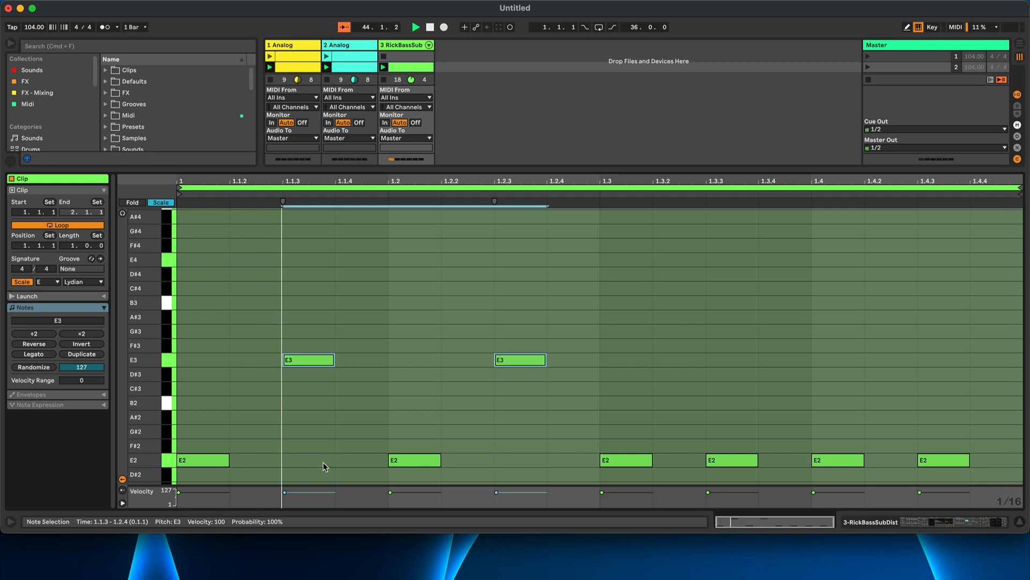
left_click(725, 461)
key("shift+Up")
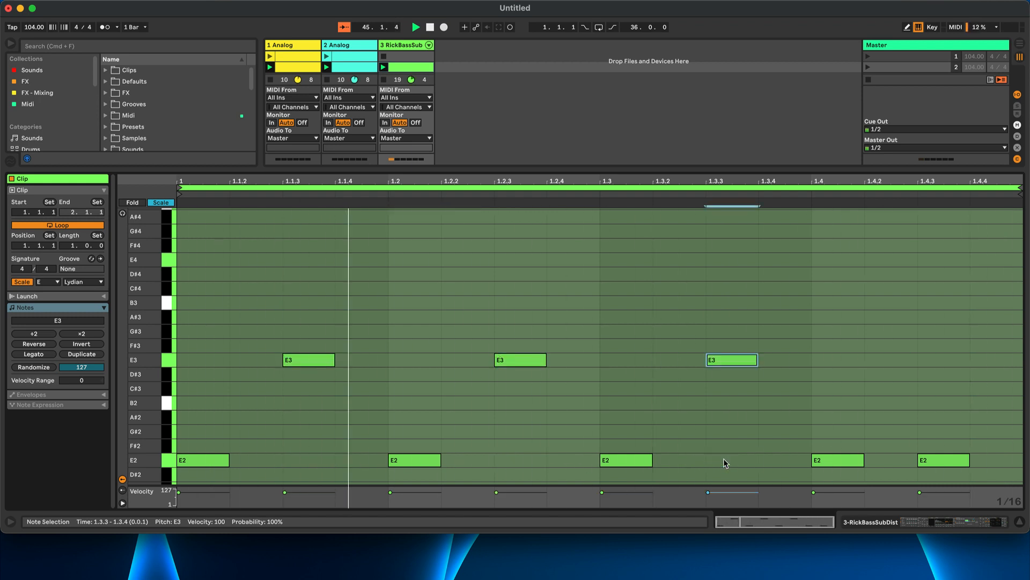
left_click(937, 459, "shift")
key("shift+Up")
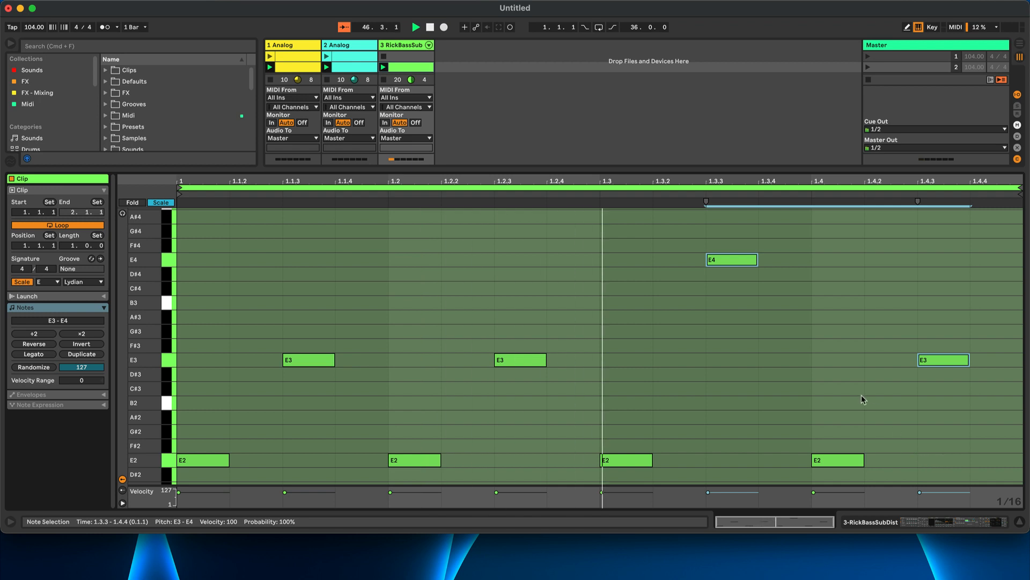
left_click(738, 288)
left_click(739, 261)
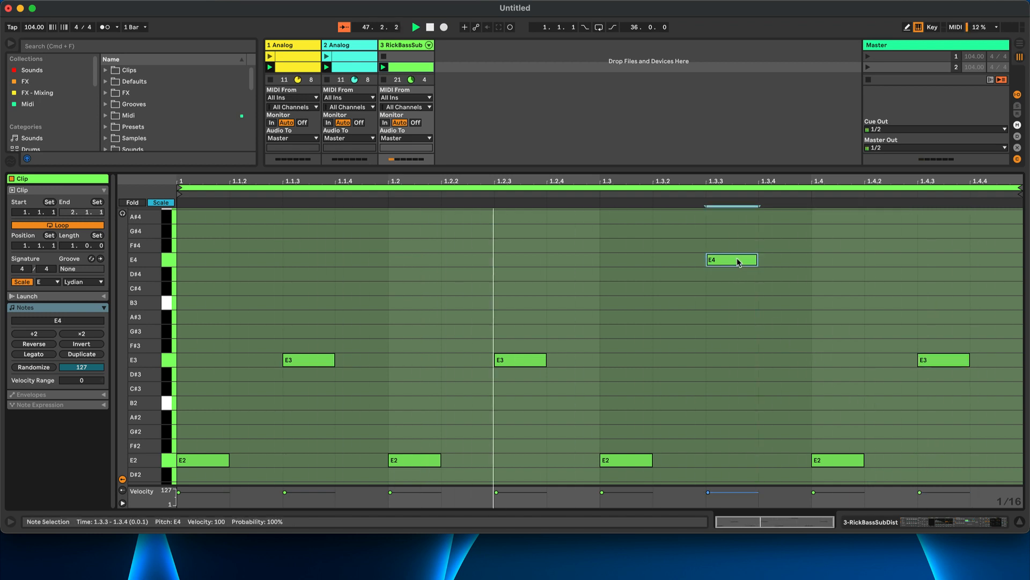
key("shift+Down")
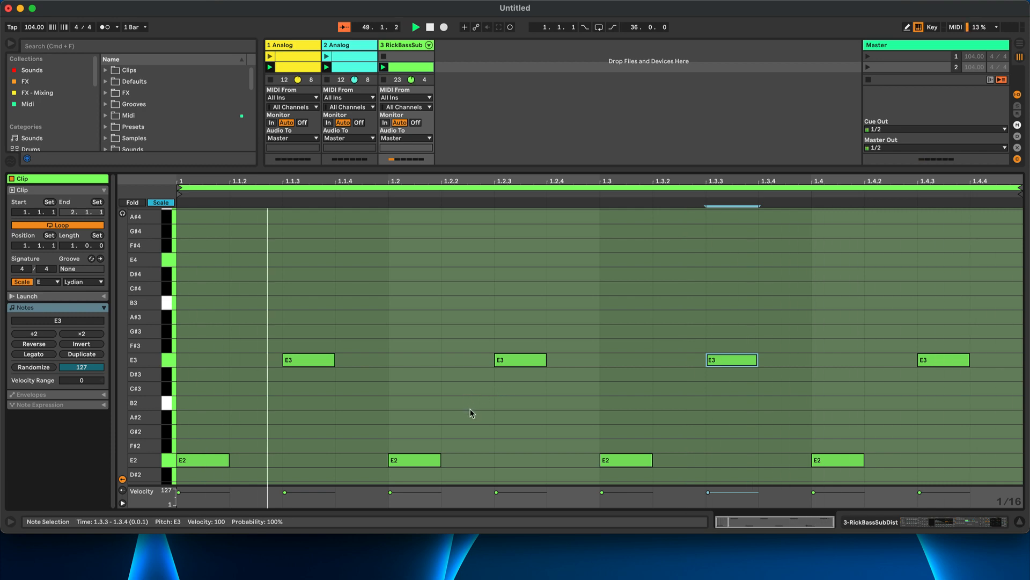
- Set the bass track's volume to -5.9 dB and switch playback to the first clips of both Analog tracks
key("shift+Tab")
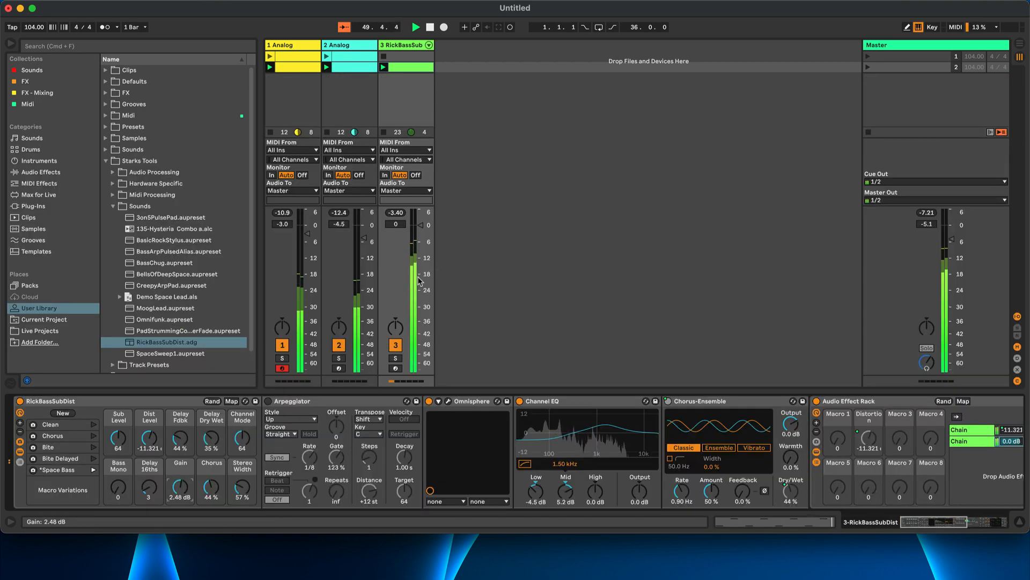
left_click_drag(424, 231, 420, 244)
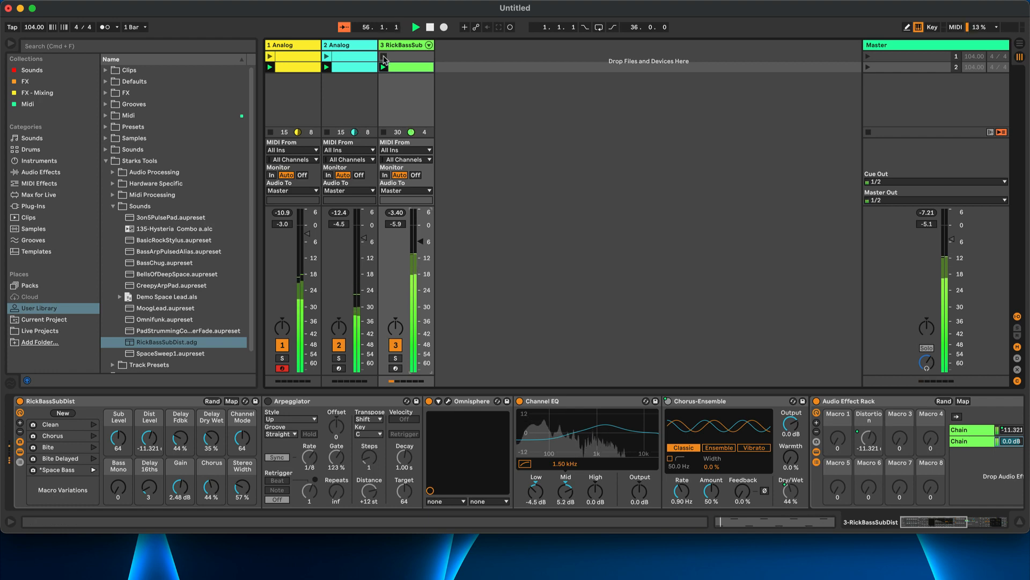
left_click(326, 57)
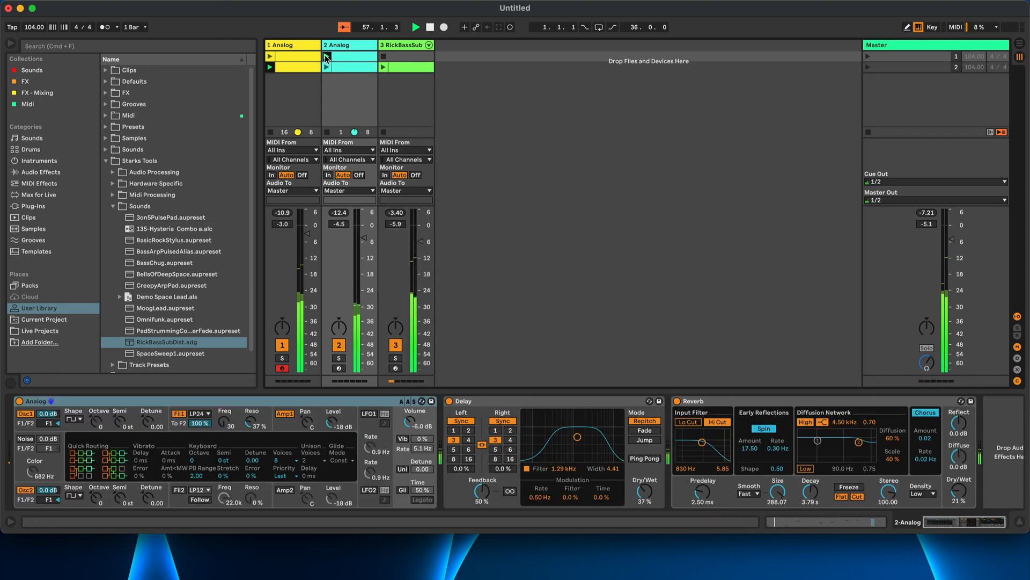
left_click(270, 57)
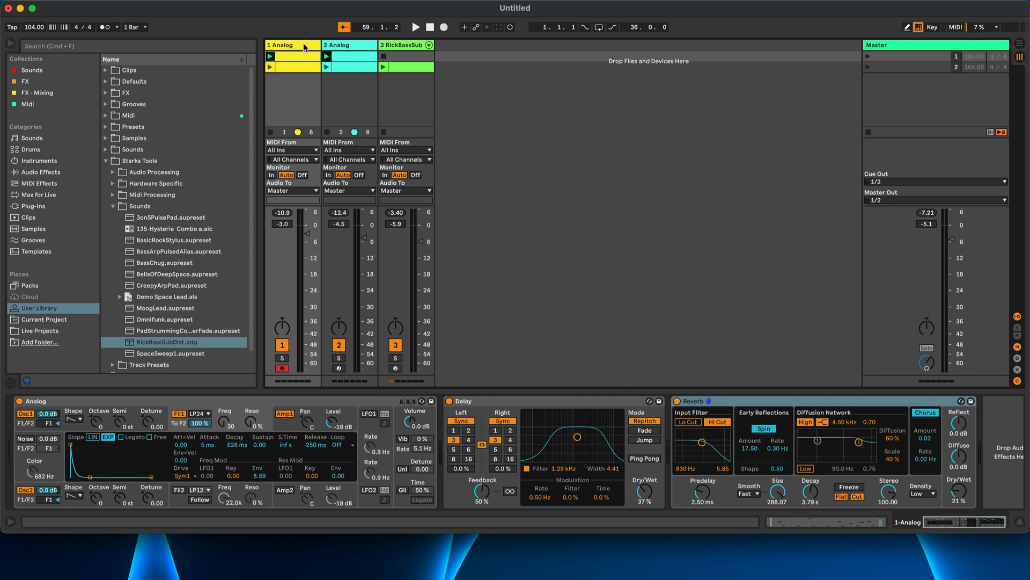
- In the 1 Analog track's first clip, add a sixteenth D#4 note at 1.4.4 and nudge it to E4 at 2.1.1
left_click(344, 48)
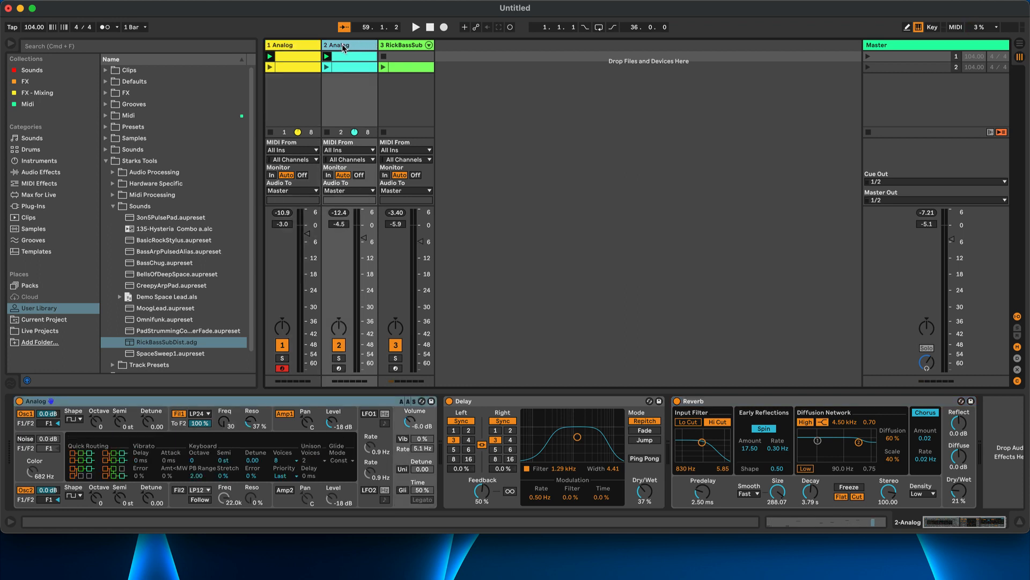
double_click(297, 57)
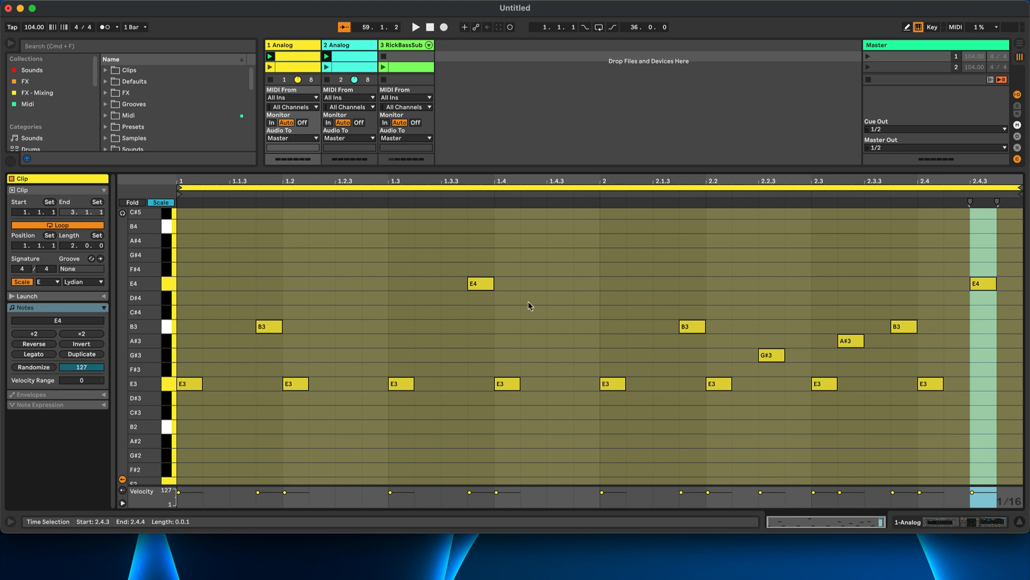
double_click(591, 299)
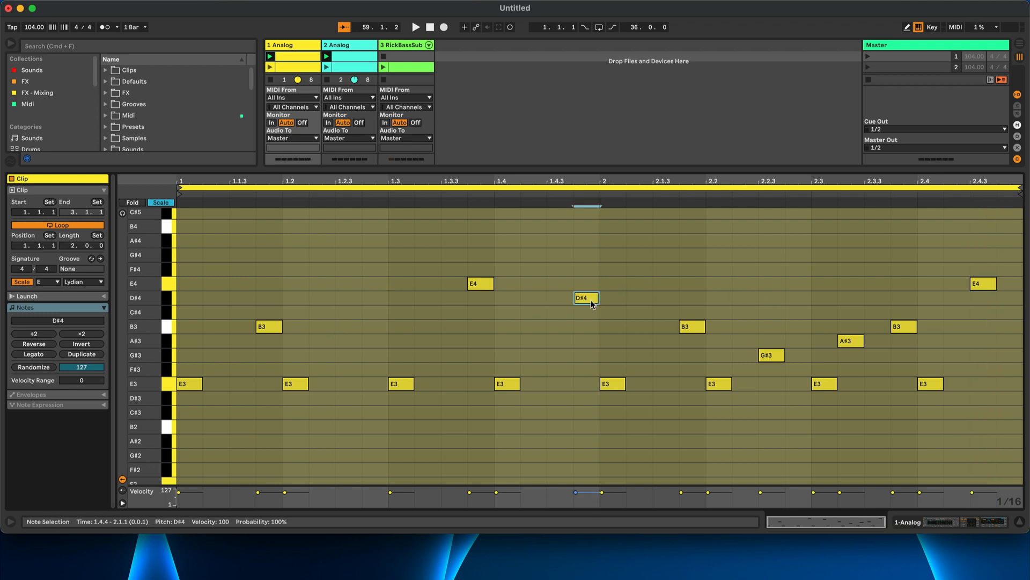
key("Up")
key("Left")
key("Down")
key("Right")
key("Right")
key("Up")
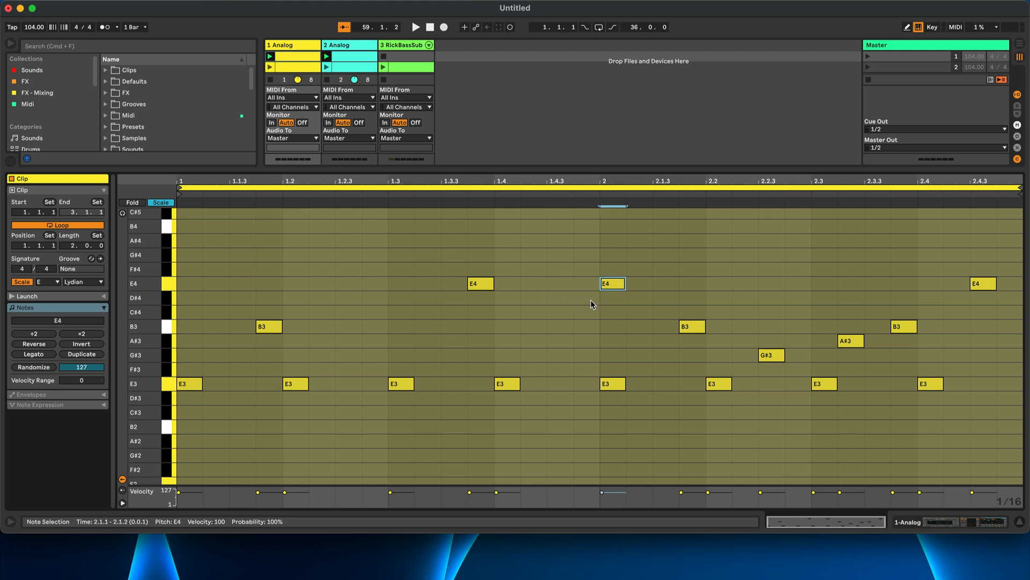
- Raise the trial note at 2.1.1 to F#4 and delete it from the clip
key("Left")
key("Up")
key("Right")
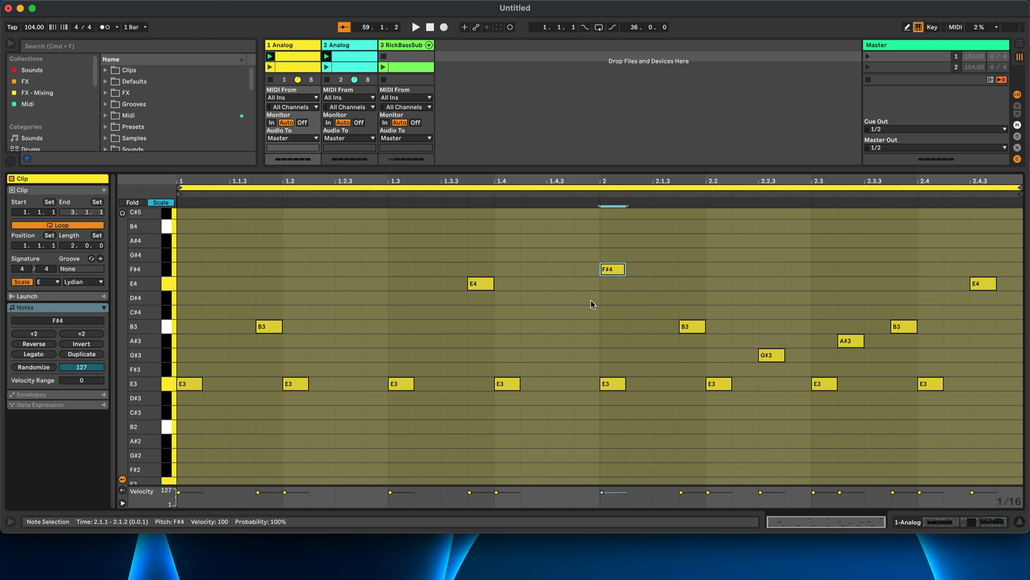
key("Delete")
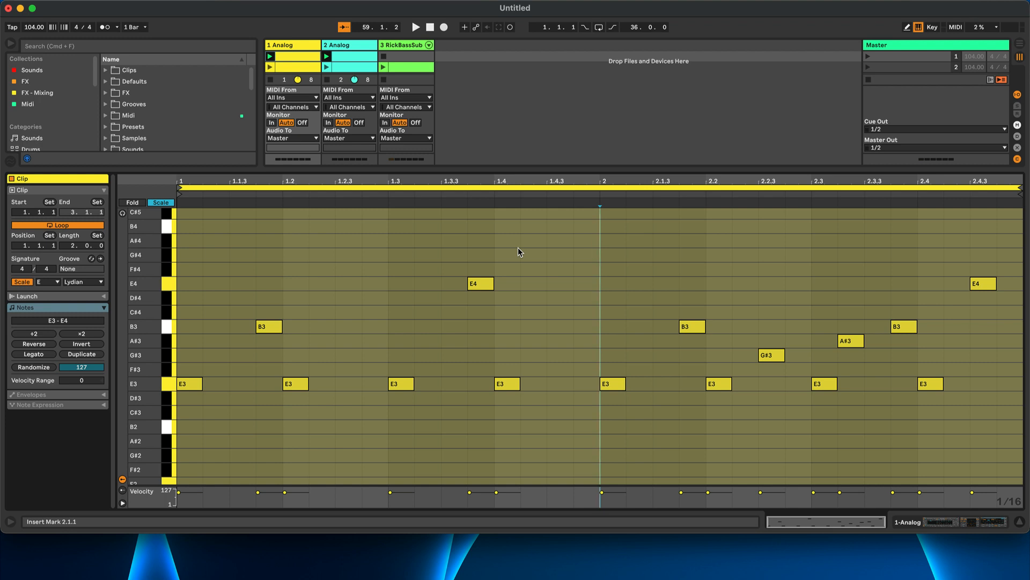
- Review the note patterns of the 2 Analog clips and the bass track's clip
left_click(320, 66)
left_click(342, 70)
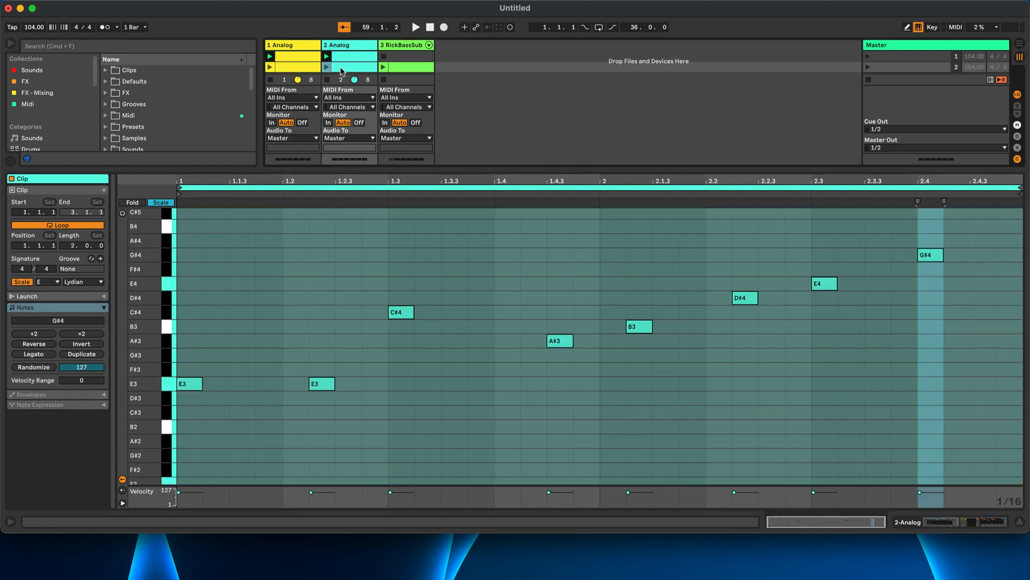
left_click(349, 60)
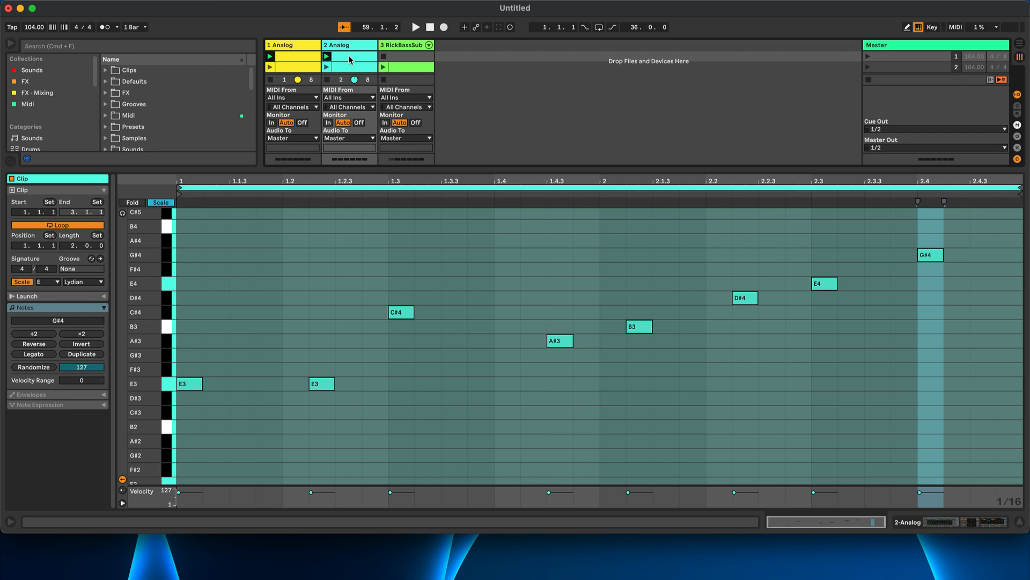
left_click(406, 73)
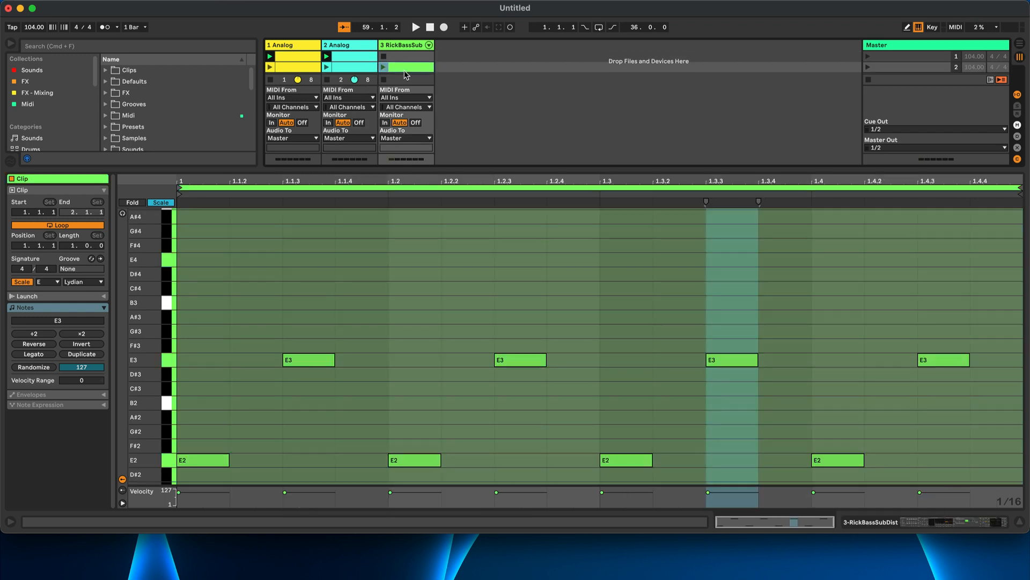